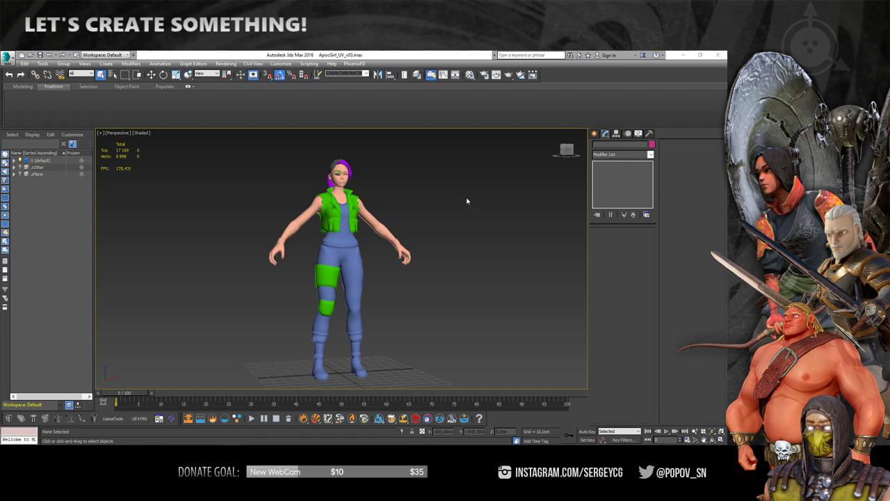
Turn on Edged Faces (F4) and frame the character's head and torso.
click(412, 215)
key(ctrl+a)
key(F4)
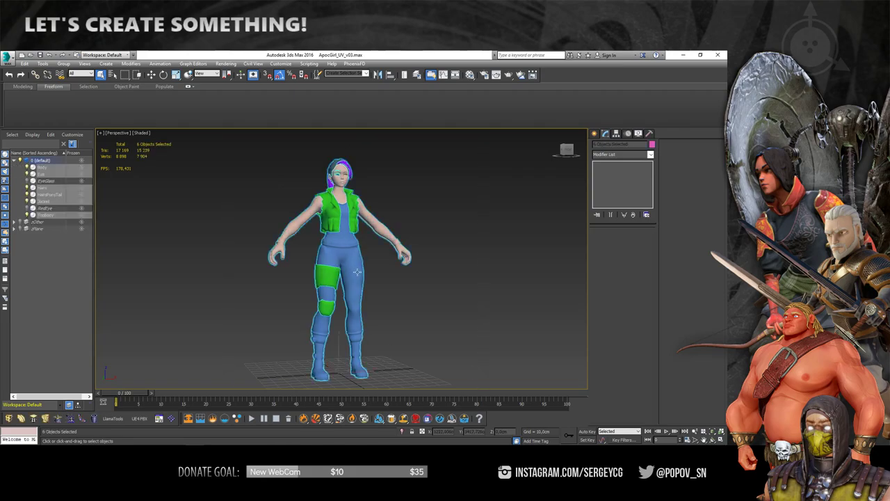
mouse_move(475, 394)
alt+middle_down()
mouse_move(378, 246)
mouse_move(319, 199)
alt+middle_up()
scroll(378, 247, up, 4)
scroll(378, 246, up, 4)
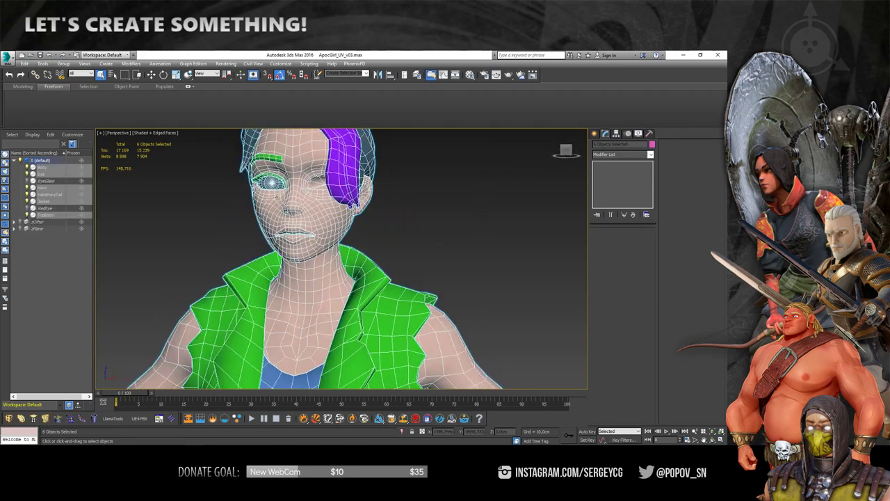
key(shift+z)
key(shift+z)
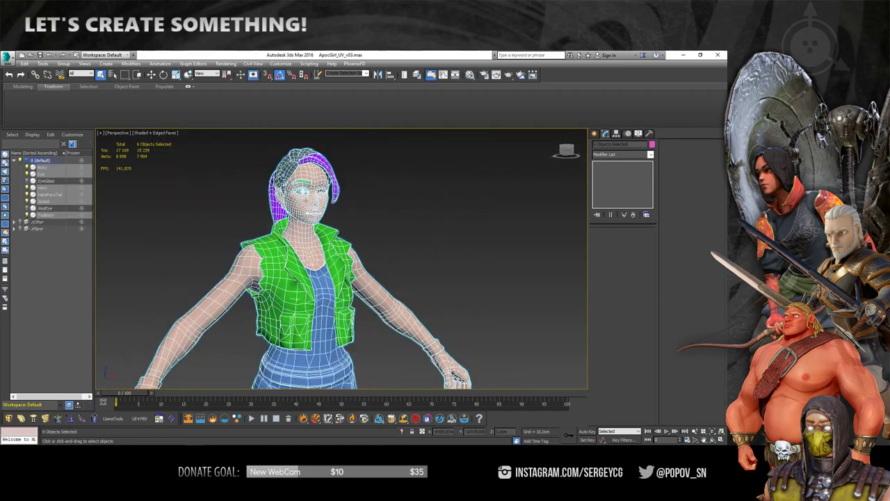
click(174, 195)
scroll(437, 179, up, 5)
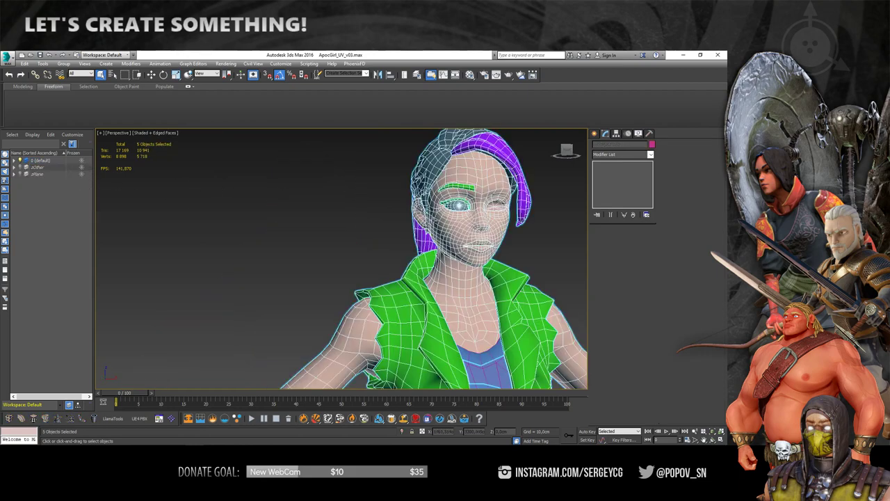
key(ctrl+a)
Zoom to the RedEye mesh, then hide the EyeGlass and RedEye meshes in the Scene Explorer.
click(36, 208)
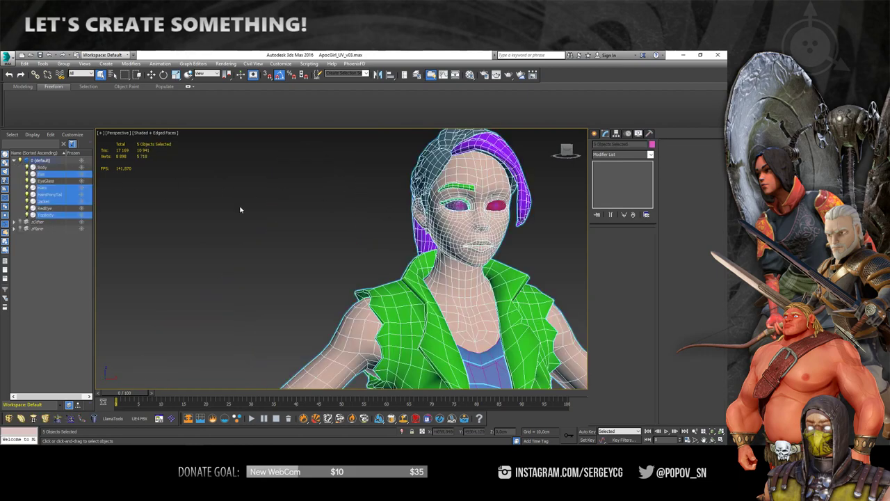
key(z)
scroll(389, 237, down, 1)
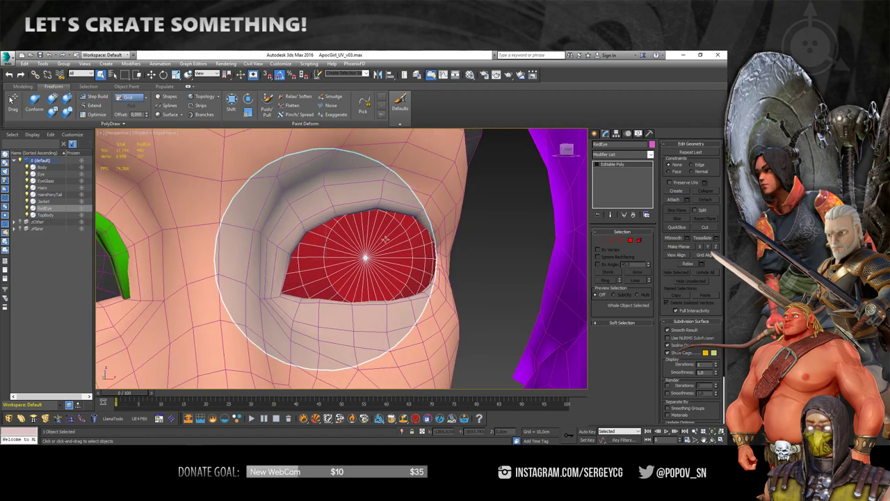
scroll(393, 241, down, 3)
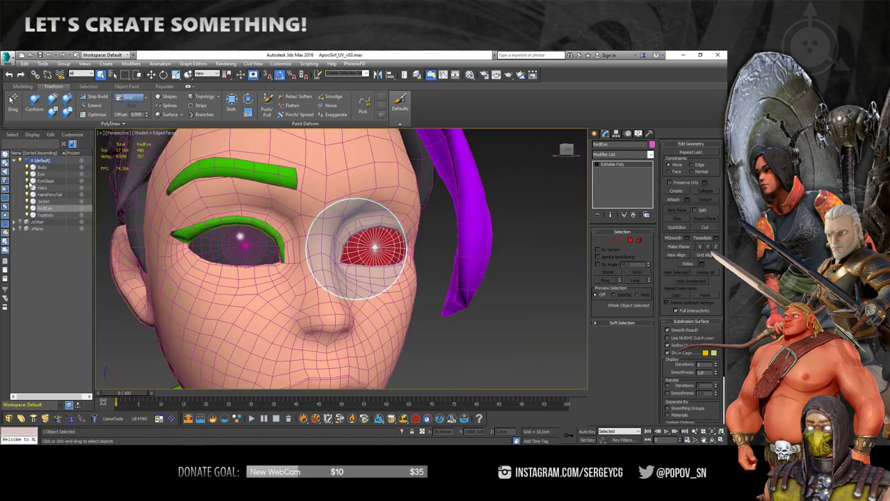
click(28, 181)
click(27, 209)
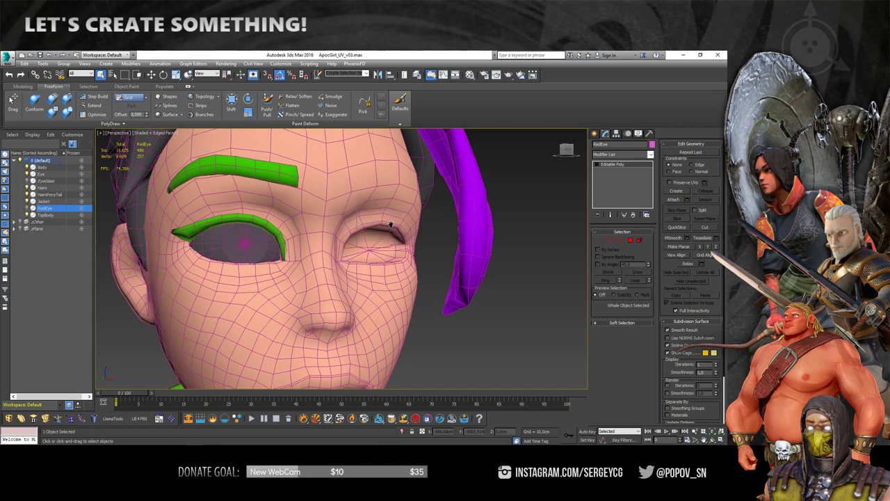
Turn Edged Faces off, deselect, and zoom out to show the character's bust.
scroll(375, 251, down, 2)
alt+middle_drag(375, 251, 445, 236)
key(F4)
scroll(478, 235, down, 2)
click(478, 235)
scroll(479, 235, down, 3)
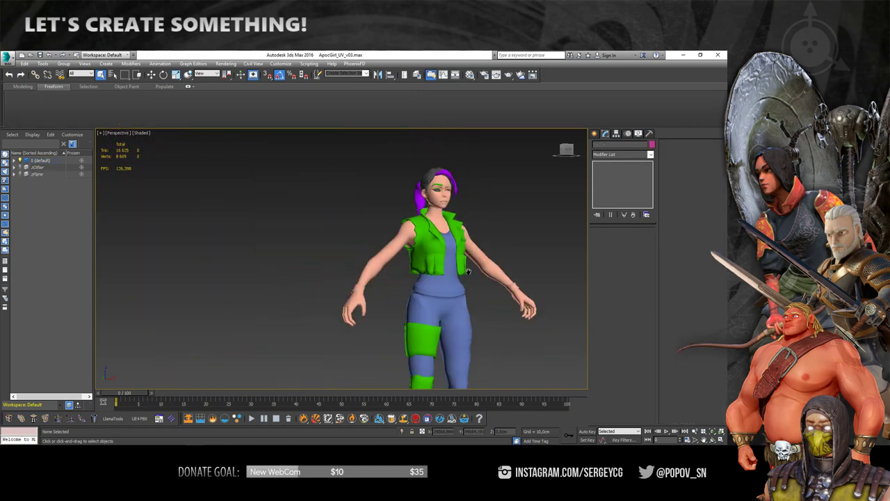
scroll(478, 235, down, 2)
Select the six character meshes and add an Unwrap UVW modifier from the quad menu.
key(g)
drag(338, 167, 478, 286)
scroll(478, 287, up, 2)
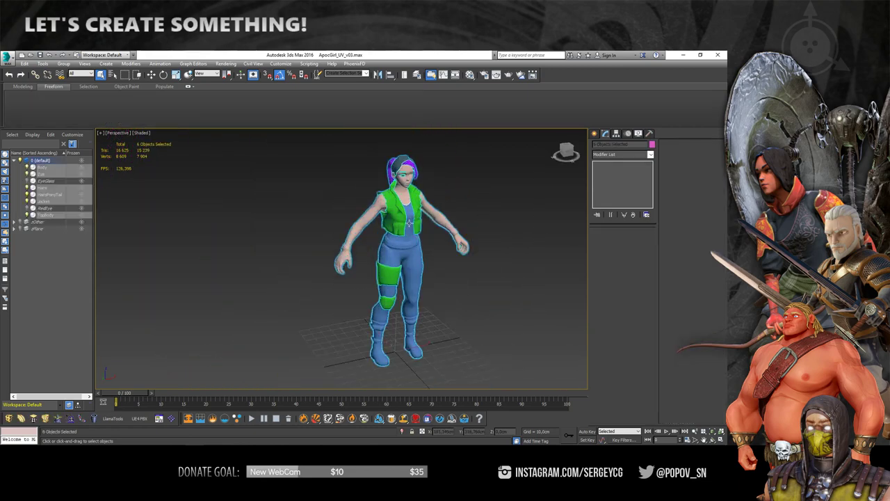
right_click(404, 212)
click(438, 237)
Inspect the UV layout in the UV Editor with the checker background removed.
click(641, 322)
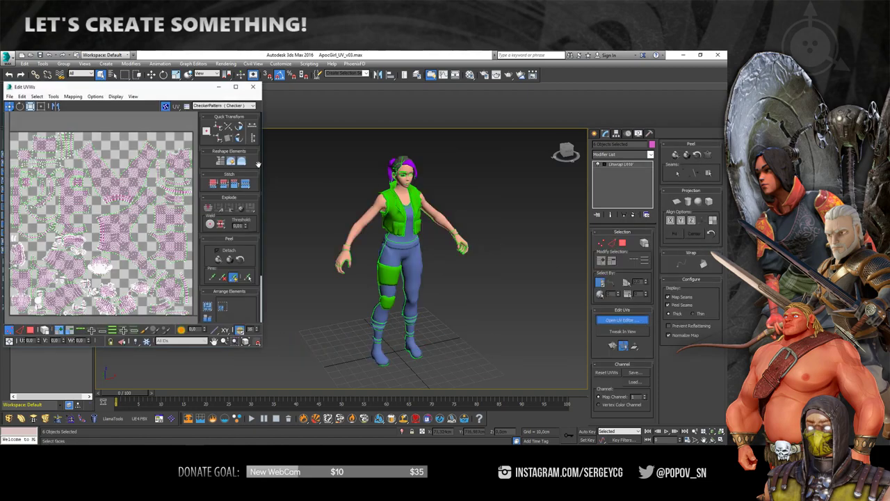
click(222, 105)
click(208, 130)
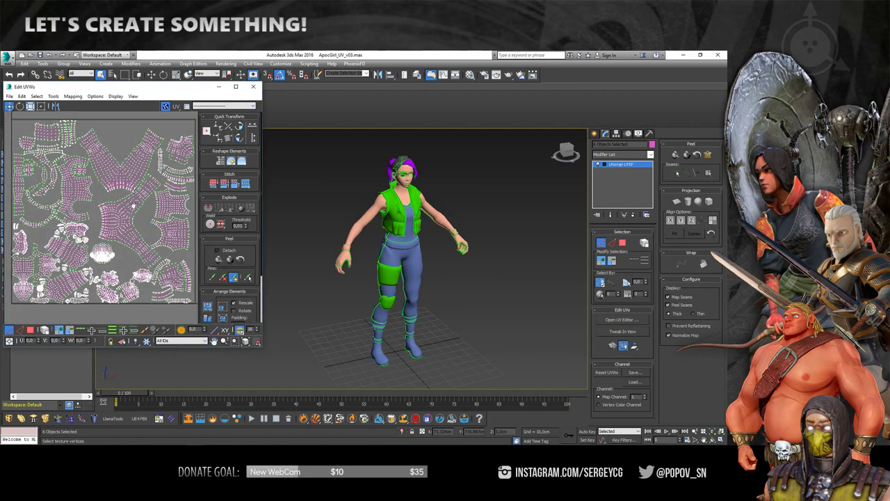
scroll(61, 201, down, 2)
scroll(62, 201, down, 2)
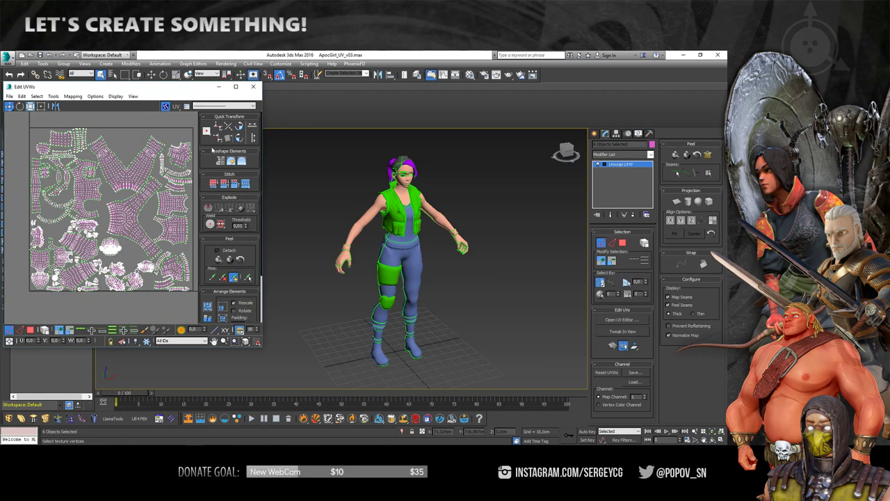
click(252, 86)
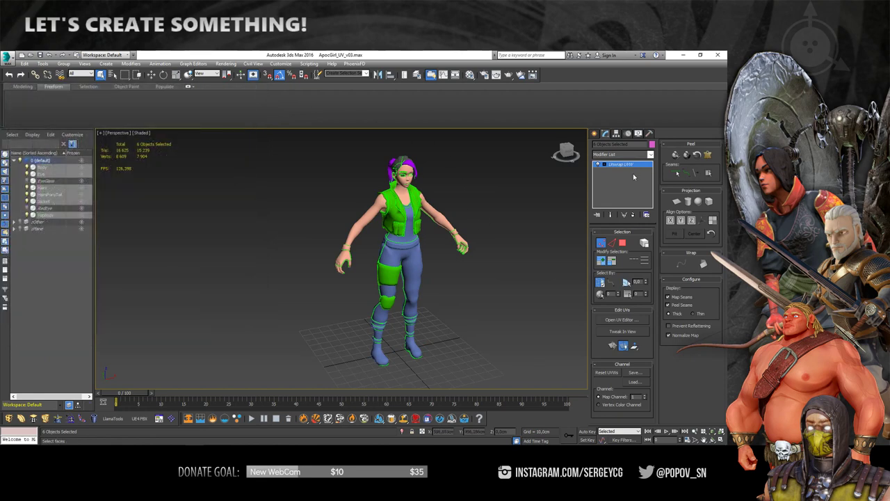
Remove the Unwrap UVW modifier from the six meshes.
right_click(409, 197)
click(452, 205)
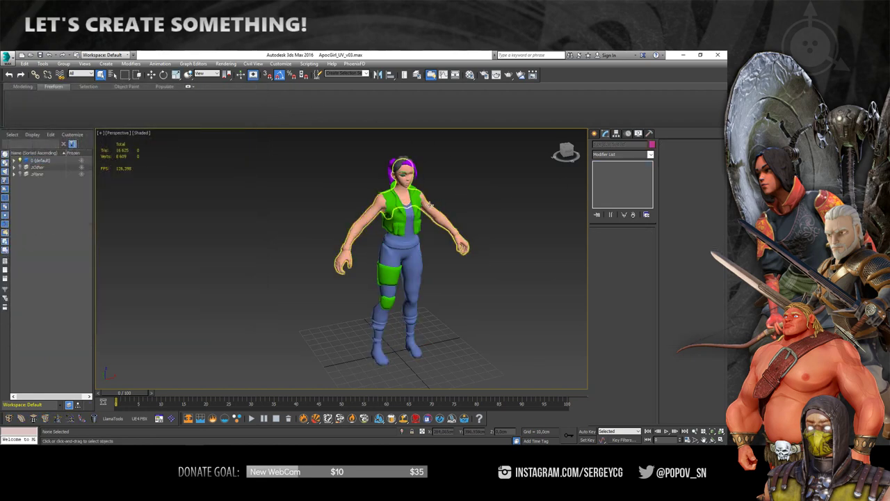
middle_drag(485, 211, 461, 205)
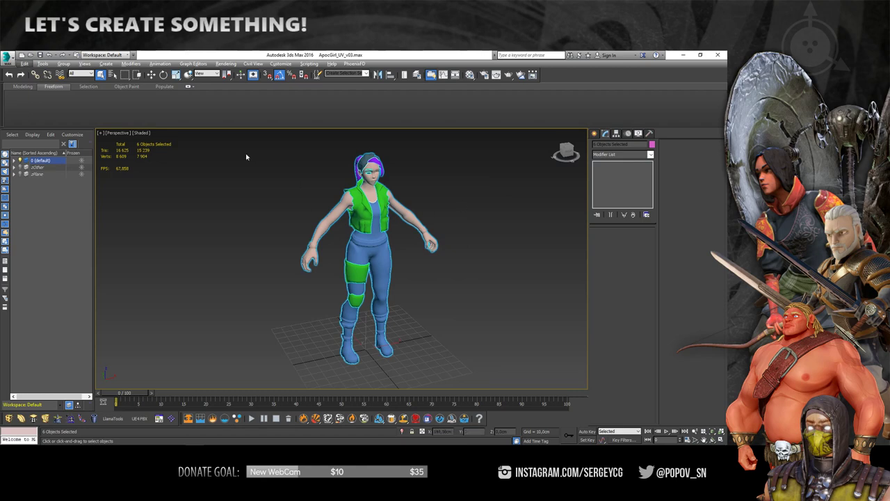
Export Selected to ApocGirlFullBody.fbx, overwriting the old file with default FBX settings, then deselect.
click(5, 60)
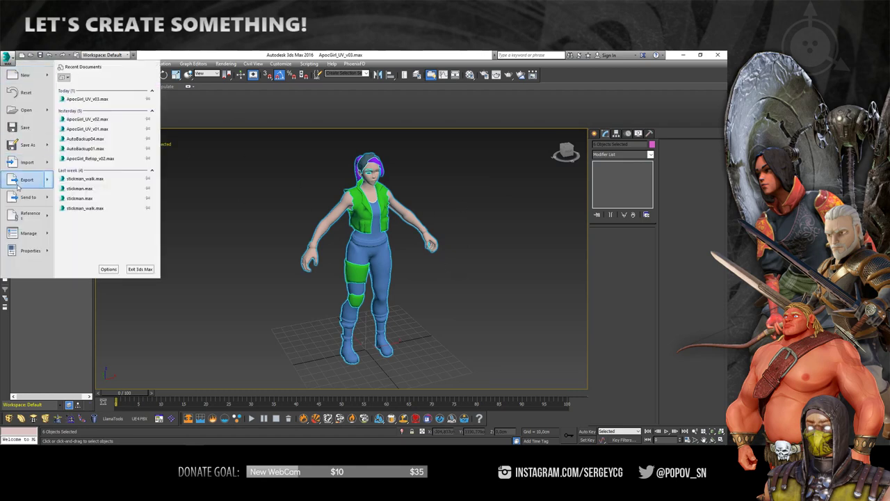
click(97, 117)
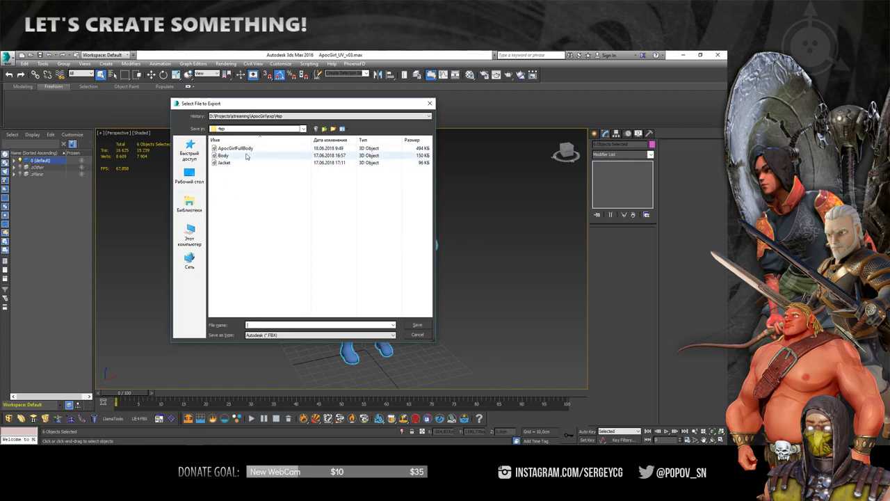
click(230, 152)
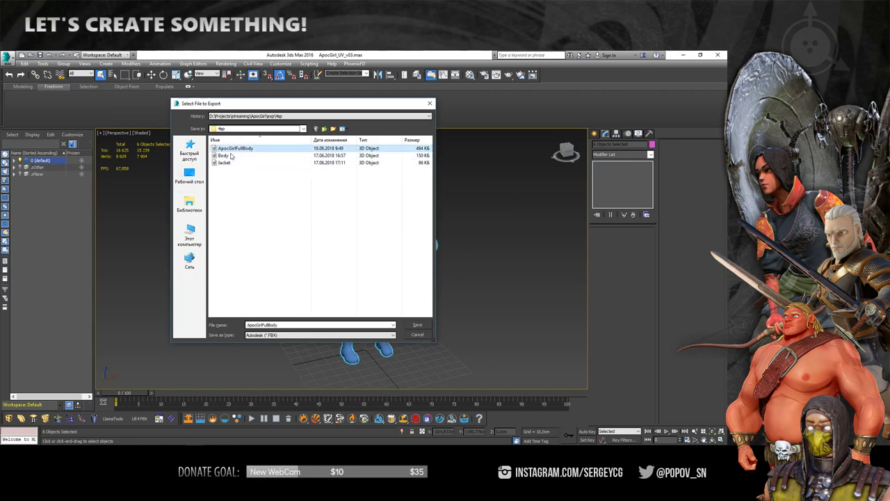
click(417, 325)
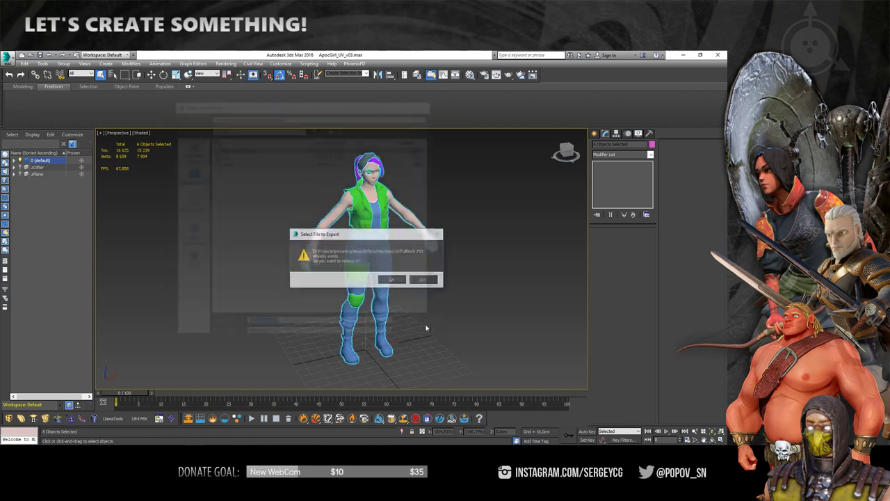
click(390, 279)
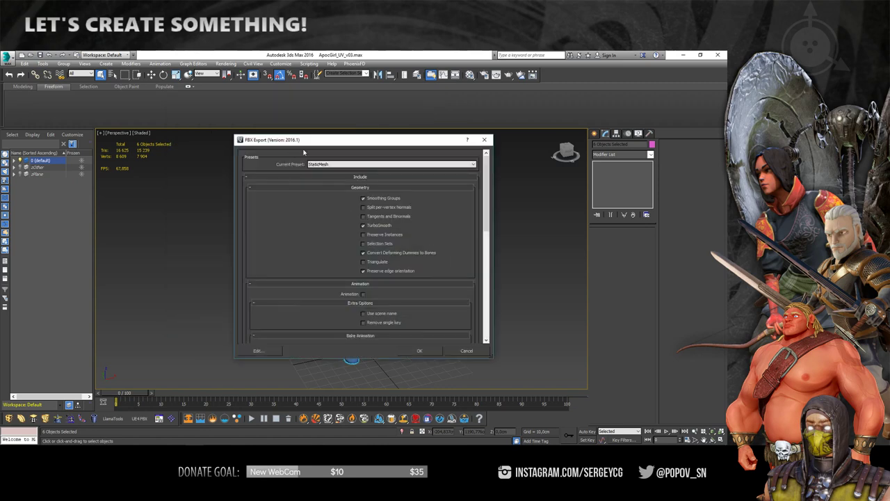
click(425, 352)
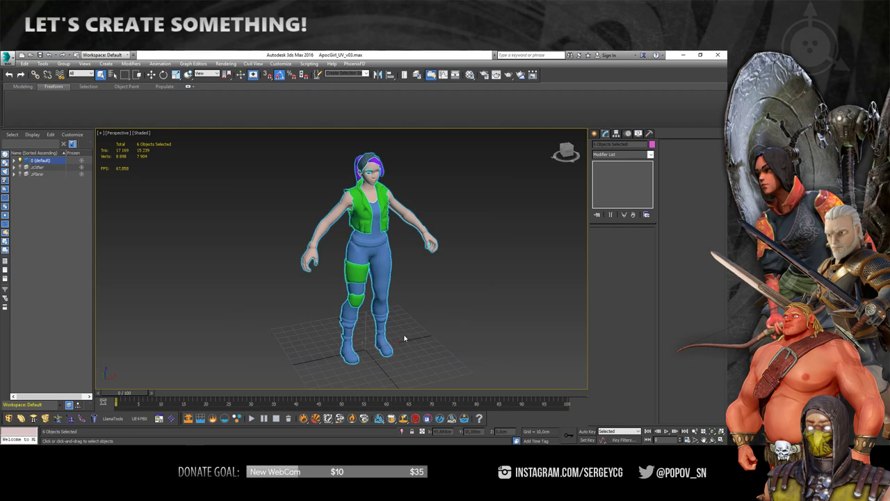
click(445, 287)
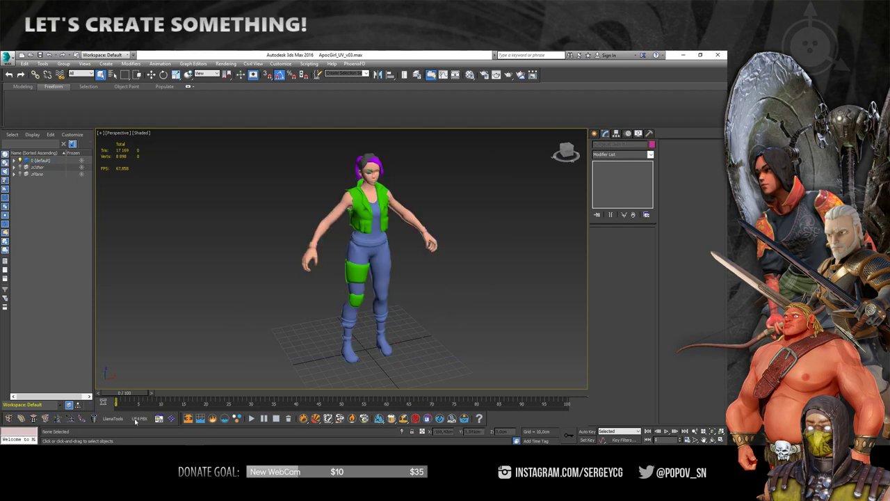
Launch Substance Painter 2018 from the Windows Start menu.
key(super)
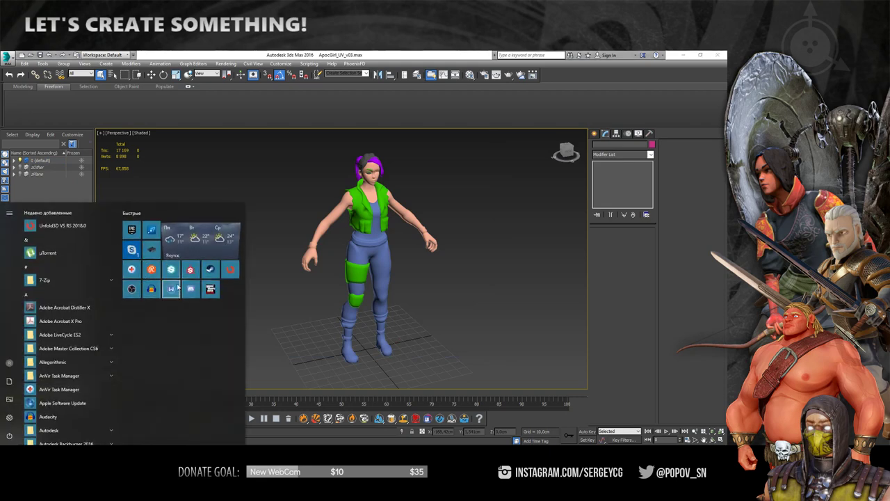
click(194, 273)
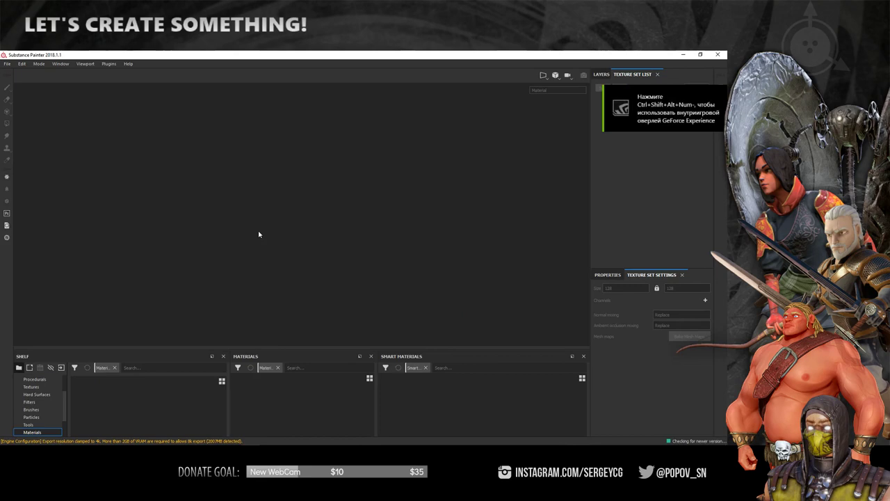
Start a new Unreal Engine 4 project using ApocGirlFullBody.FBX from the 4sp export folder at 2048.
click(7, 63)
click(21, 71)
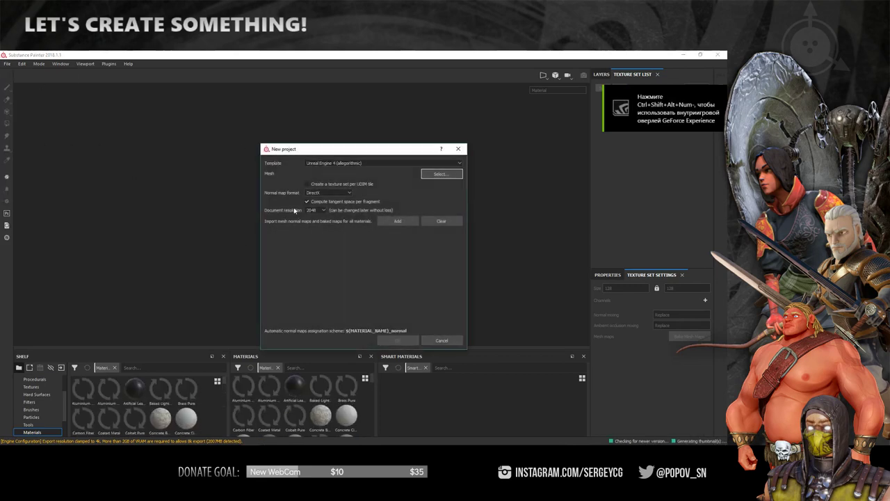
click(435, 175)
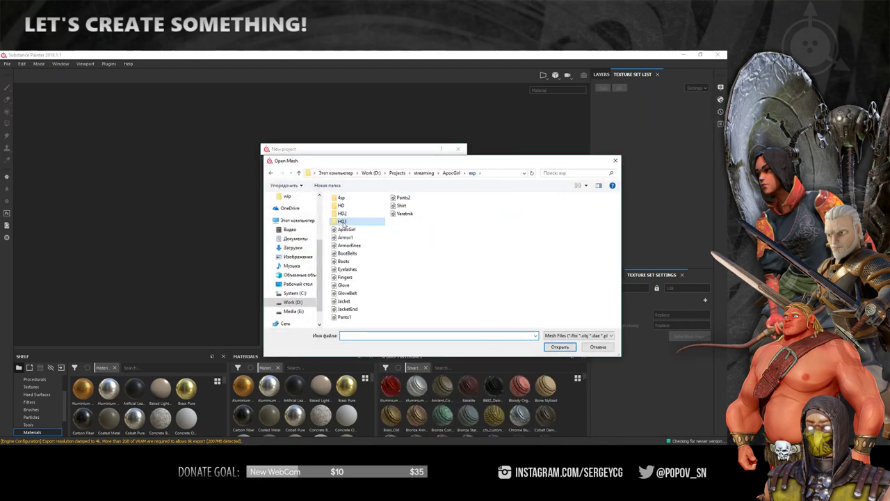
double_click(341, 198)
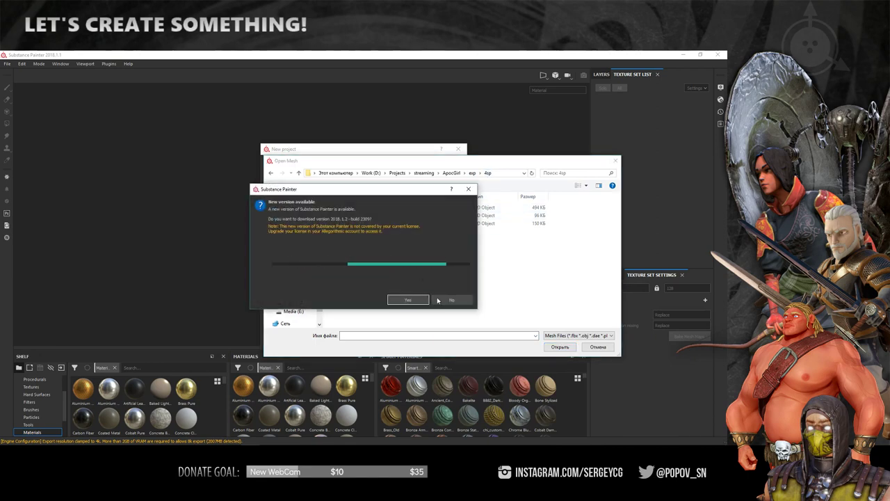
click(354, 210)
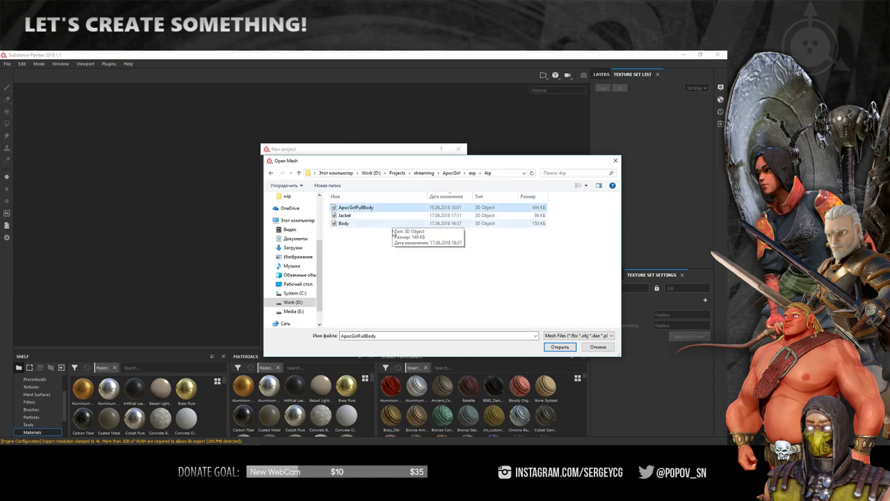
click(561, 346)
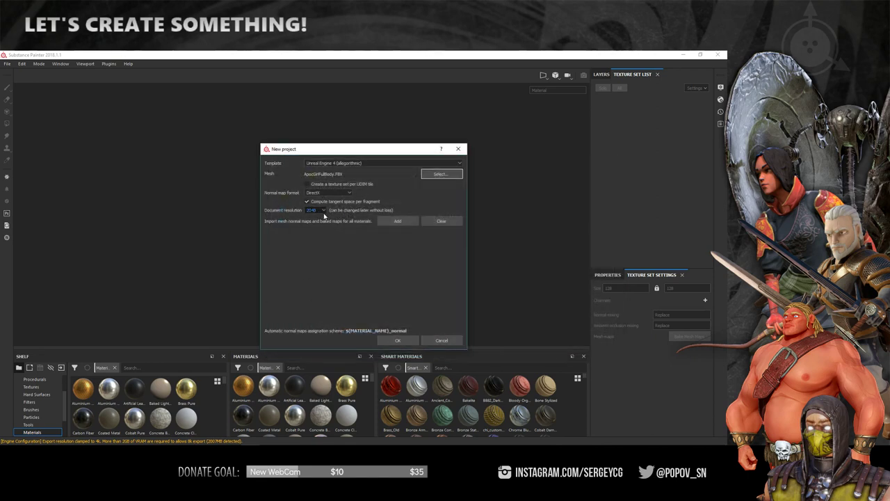
click(397, 340)
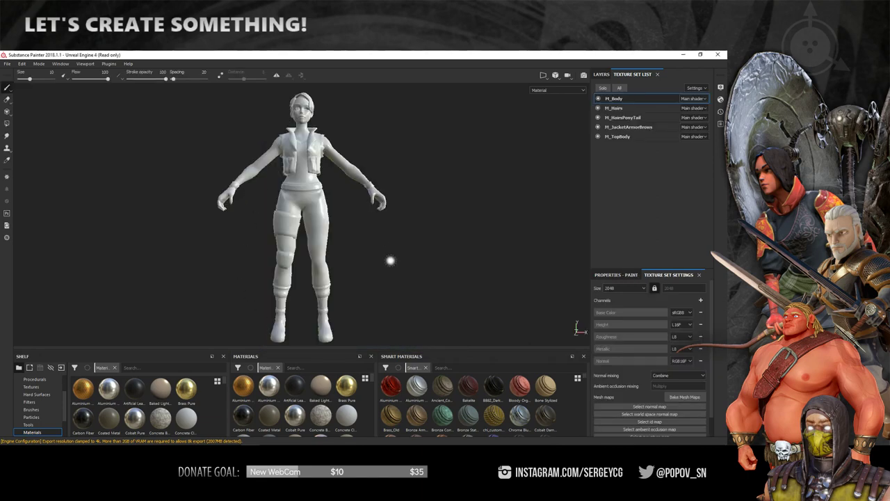
Hide the M_Hairs, M_HairsPonyTail, M_JacketArmorBrows and M_TopBody texture sets, leaving only M_Body.
mouse_move(391, 261)
alt+mouse_down()
mouse_move(417, 254)
mouse_move(376, 239)
mouse_move(207, 232)
mouse_move(407, 258)
mouse_move(374, 246)
mouse_move(533, 253)
mouse_move(352, 253)
alt+mouse_up()
scroll(369, 253, up, 2)
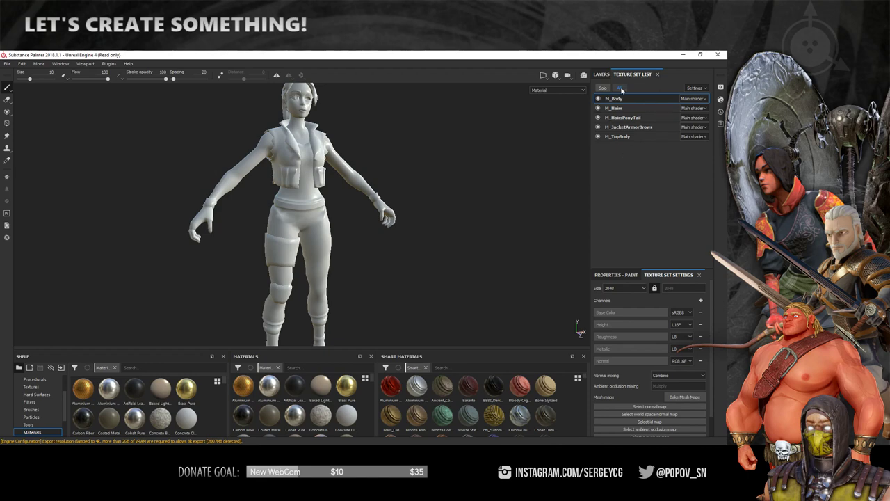
click(598, 108)
click(598, 118)
click(598, 127)
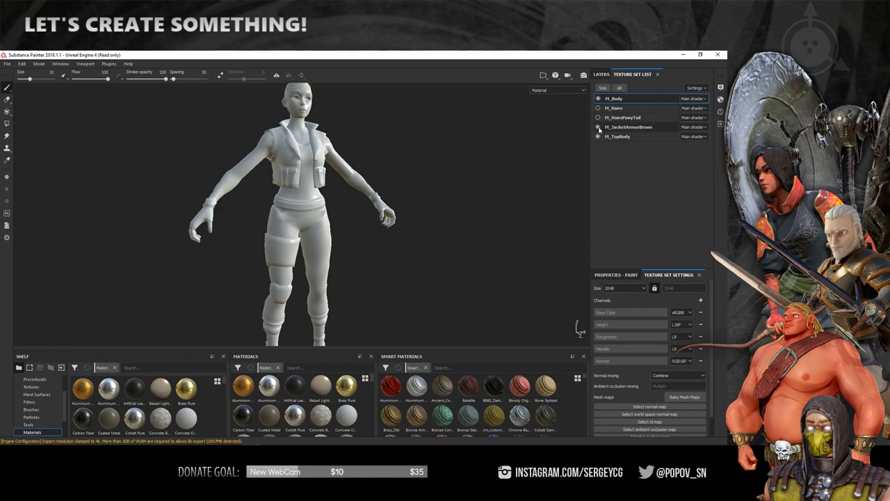
click(598, 136)
mouse_move(360, 204)
alt+mouse_down()
mouse_move(283, 169)
mouse_move(390, 211)
mouse_move(373, 179)
mouse_move(682, 186)
mouse_move(429, 193)
mouse_move(507, 176)
mouse_move(320, 188)
alt+mouse_up()
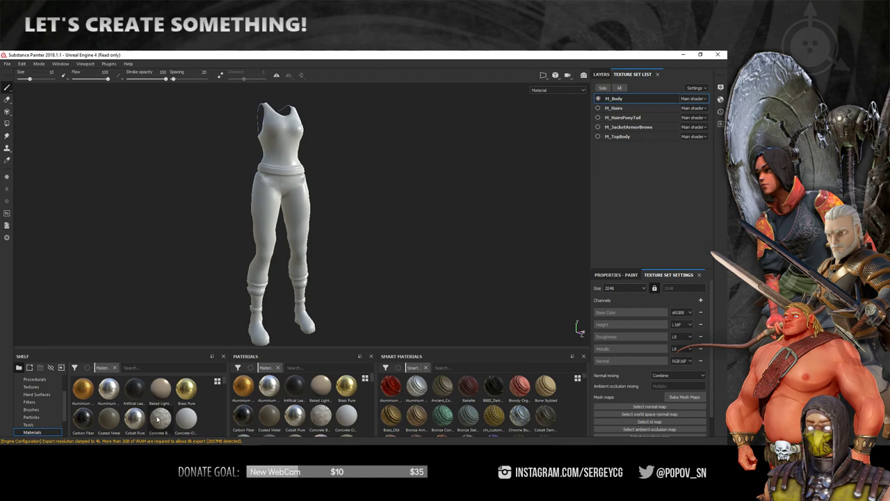
Compare the ZBrush polypainted model with Substance Painter and pick tan, then olive paint colours.
key(alt+Tab)
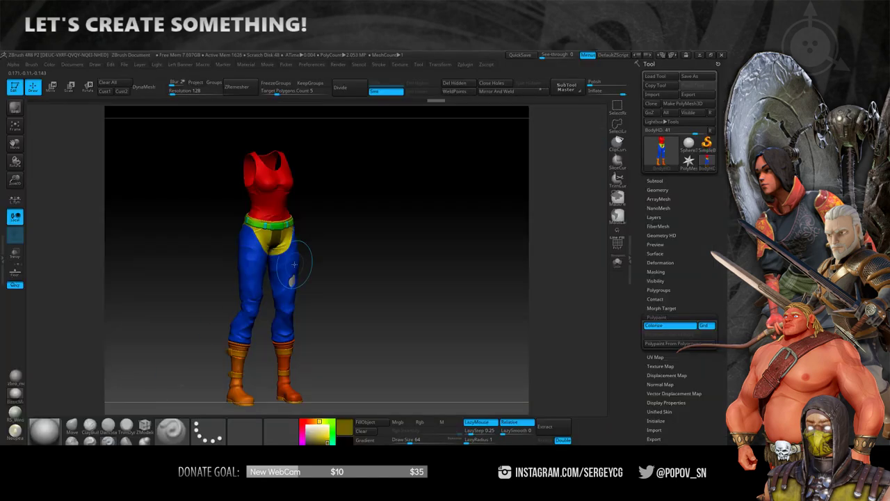
mouse_move(397, 253)
mouse_down()
mouse_move(341, 258)
mouse_move(408, 258)
mouse_move(370, 248)
mouse_move(338, 129)
mouse_move(381, 253)
mouse_move(411, 227)
mouse_move(254, 361)
mouse_up()
key(alt+Tab)
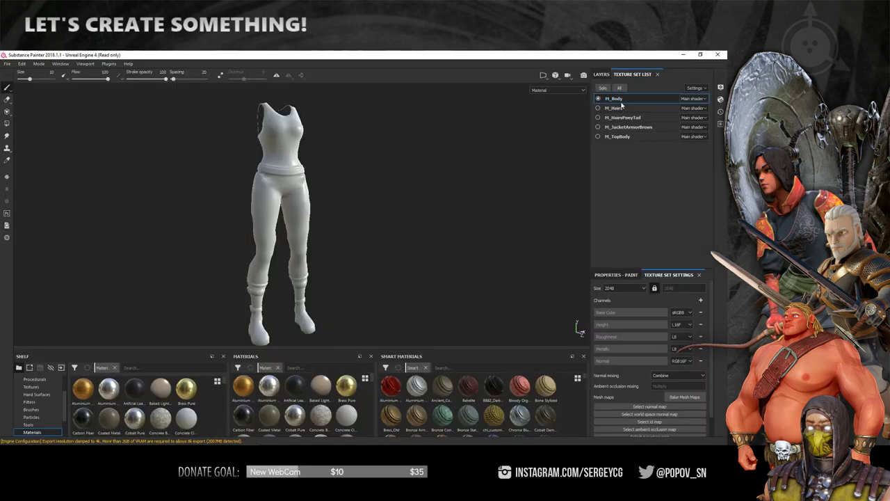
key(alt+Tab)
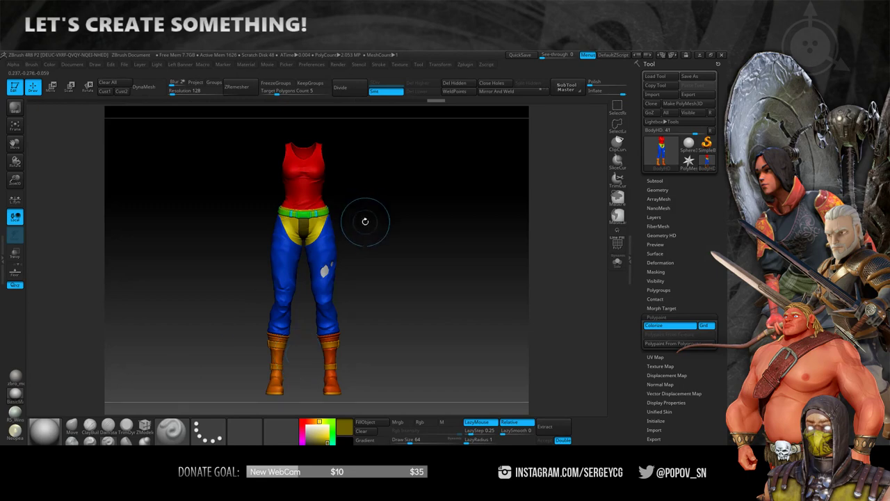
drag(365, 221, 401, 215)
click(318, 433)
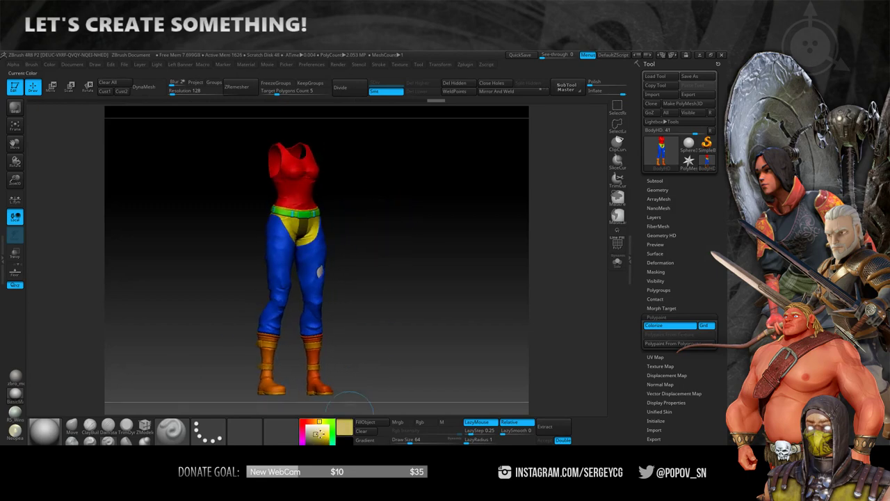
click(324, 440)
Inspect the BodyHD model's hips, front, legs, boots and back.
mouse_move(378, 201)
alt+mouse_down()
mouse_move(419, 226)
mouse_move(440, 180)
alt+mouse_up()
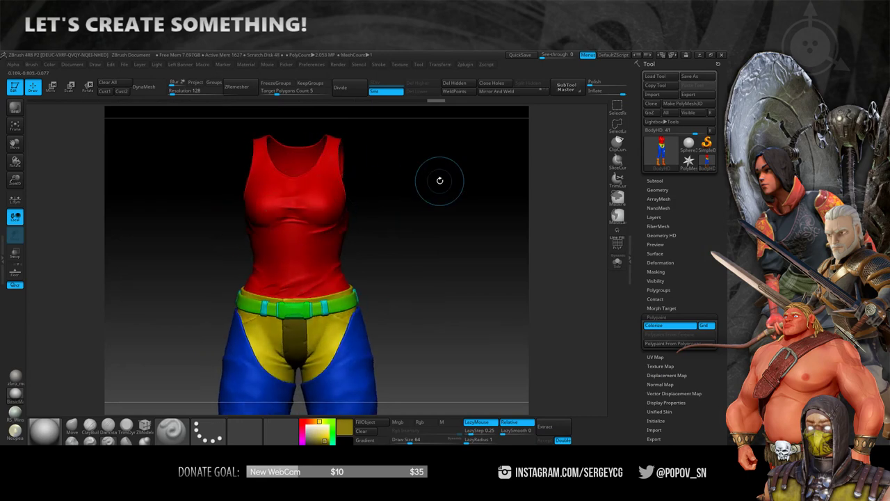
mouse_move(293, 407)
mouse_down()
mouse_move(285, 229)
mouse_move(245, 216)
mouse_up()
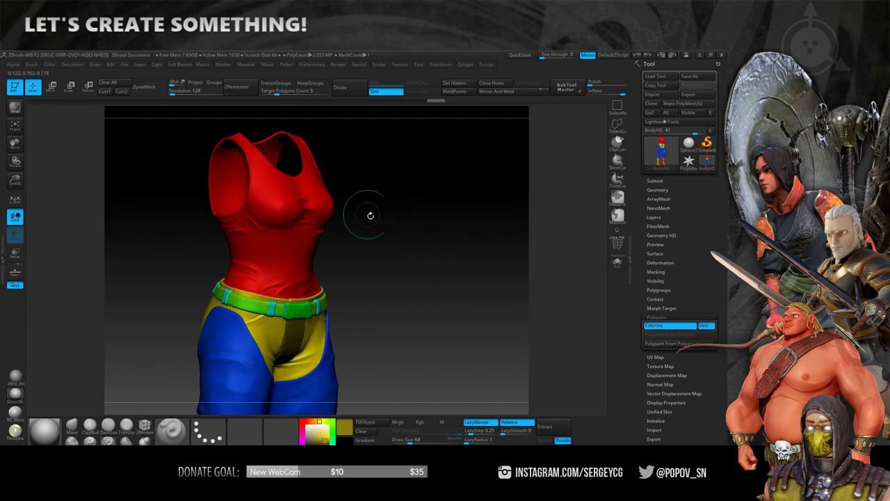
mouse_move(417, 242)
shift+mouse_down()
mouse_move(421, 257)
mouse_move(315, 251)
shift+mouse_up()
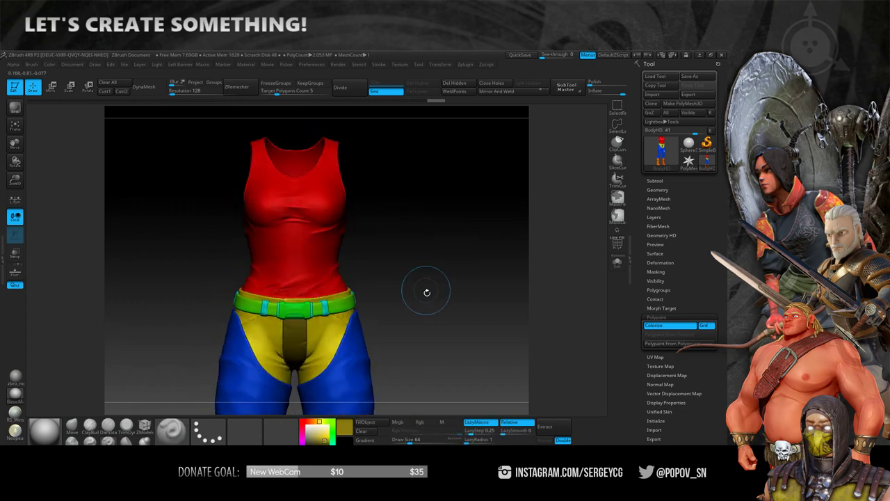
alt+drag(427, 294, 427, 197)
mouse_move(408, 283)
mouse_down()
mouse_move(346, 320)
mouse_move(399, 236)
mouse_move(410, 276)
mouse_move(411, 260)
mouse_move(347, 265)
mouse_up()
Sample the shorts' yellow and fill the isolated cyan belt loops with it.
ctrl+shift+click(346, 264)
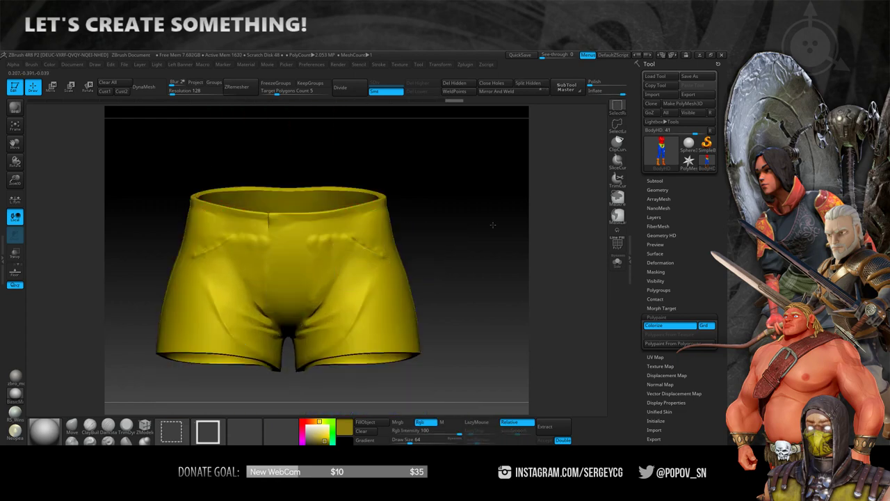
ctrl+shift+click(436, 240)
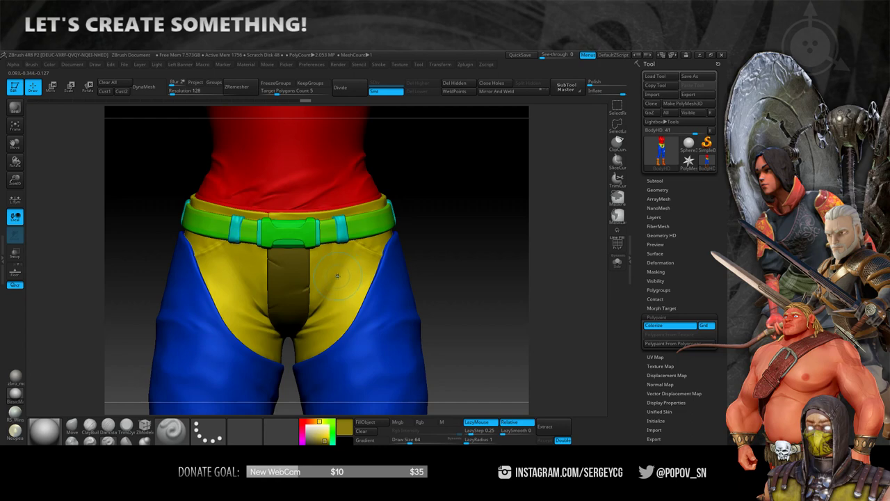
key(c)
ctrl+shift+click(343, 235)
mouse_move(338, 238)
mouse_down()
mouse_move(382, 309)
mouse_move(381, 276)
mouse_move(451, 258)
mouse_up()
key(b)
key(s)
key(t)
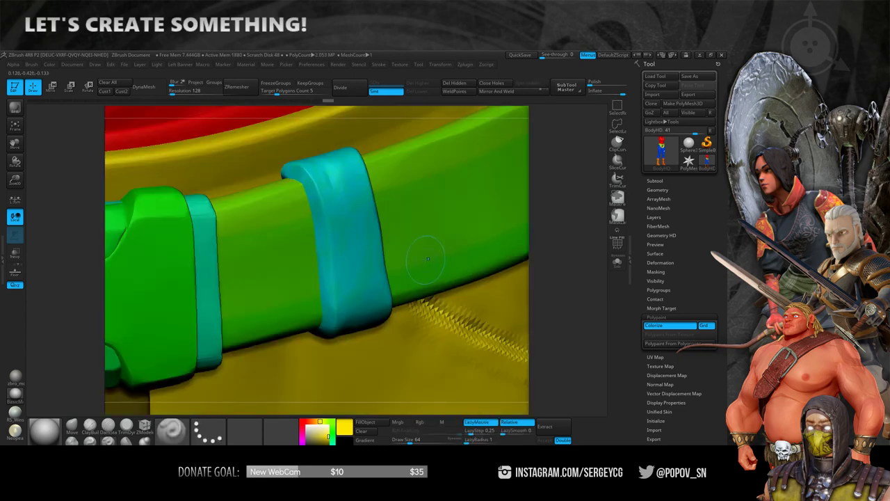
drag(541, 255, 287, 249)
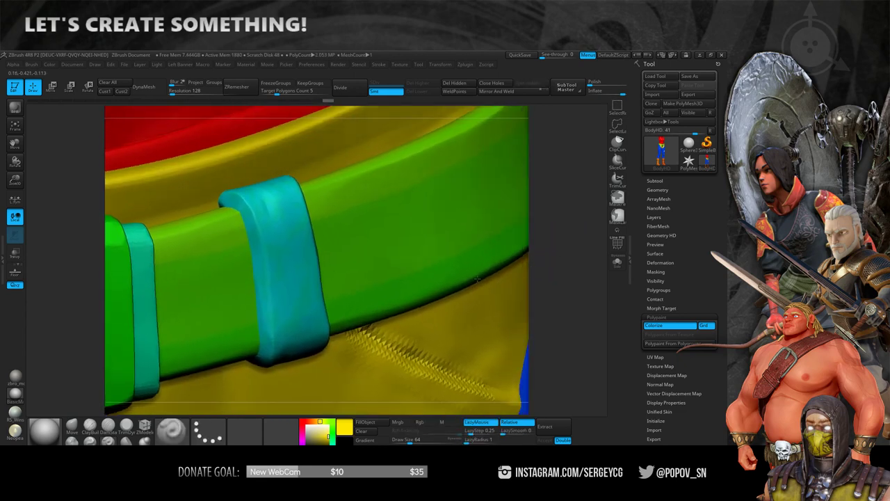
ctrl+shift+click(287, 246)
drag(373, 264, 397, 269)
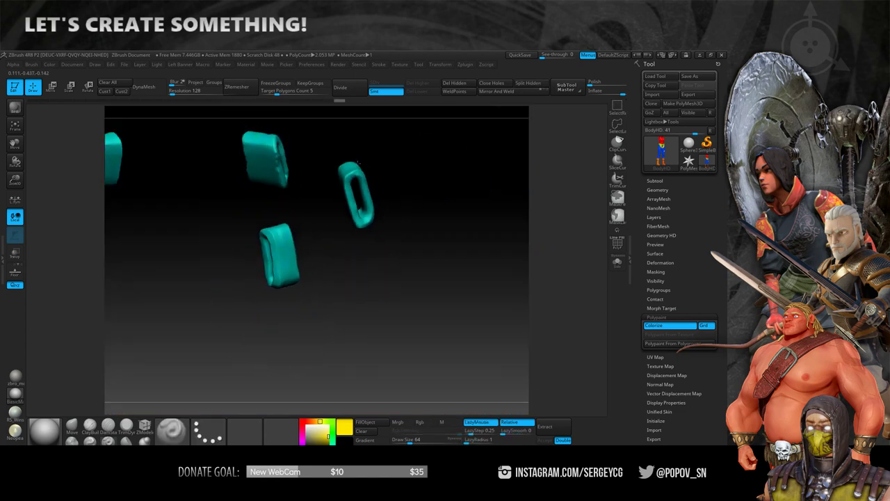
ctrl+right_drag(396, 269, 383, 330)
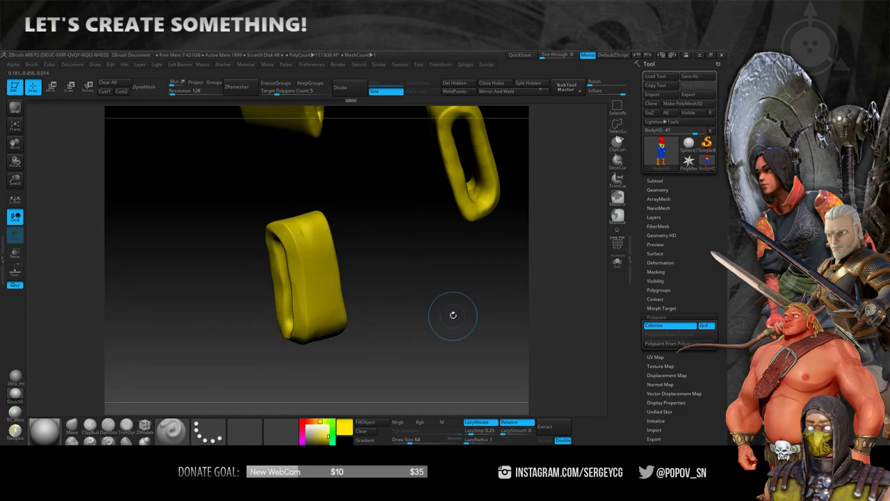
Isolate the belt buckle and fill it mint green, then tint the small inner buckle piece.
ctrl+shift+click(507, 283)
key(f)
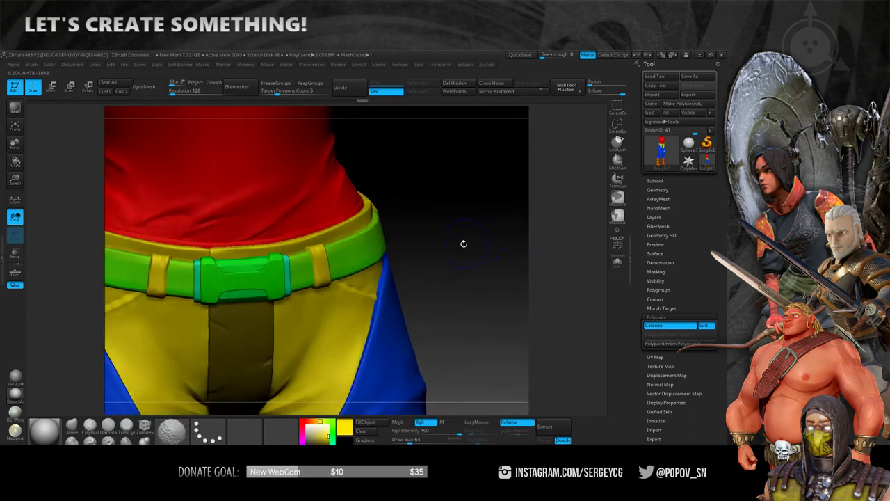
mouse_move(449, 243)
alt+mouse_down()
mouse_move(445, 224)
mouse_move(459, 260)
mouse_move(417, 230)
alt+mouse_up()
key(c)
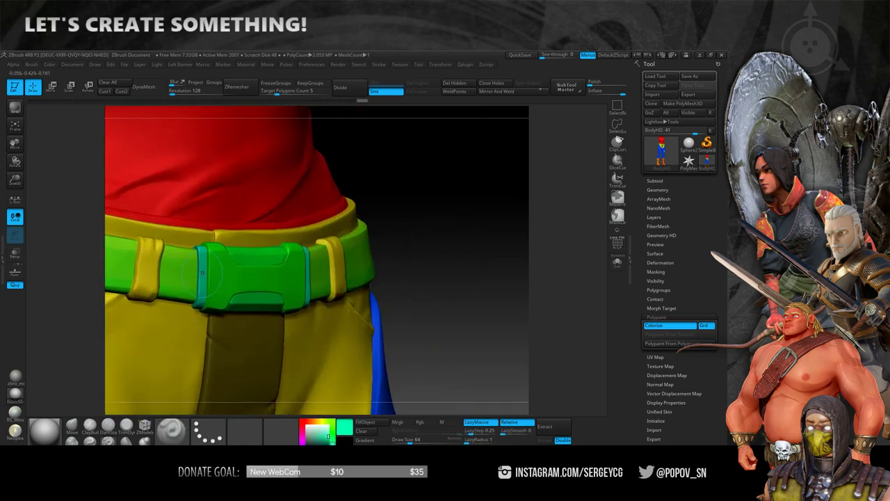
key(shift+f)
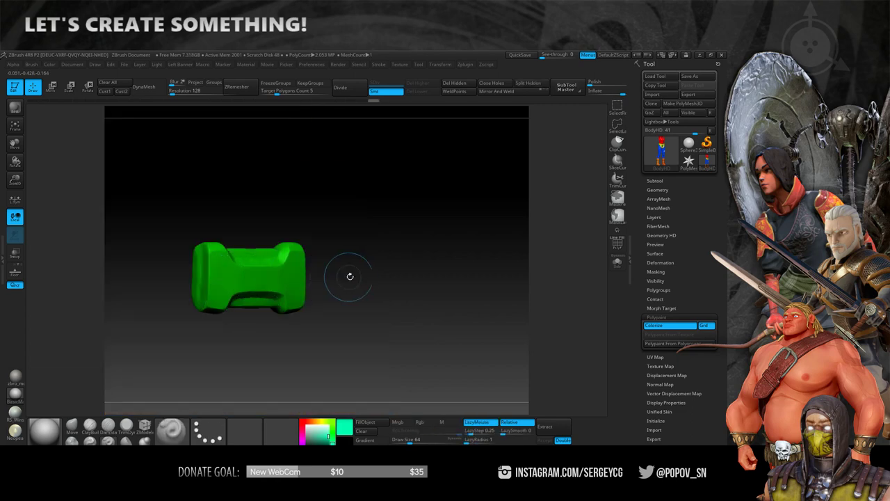
ctrl+shift+click(401, 271)
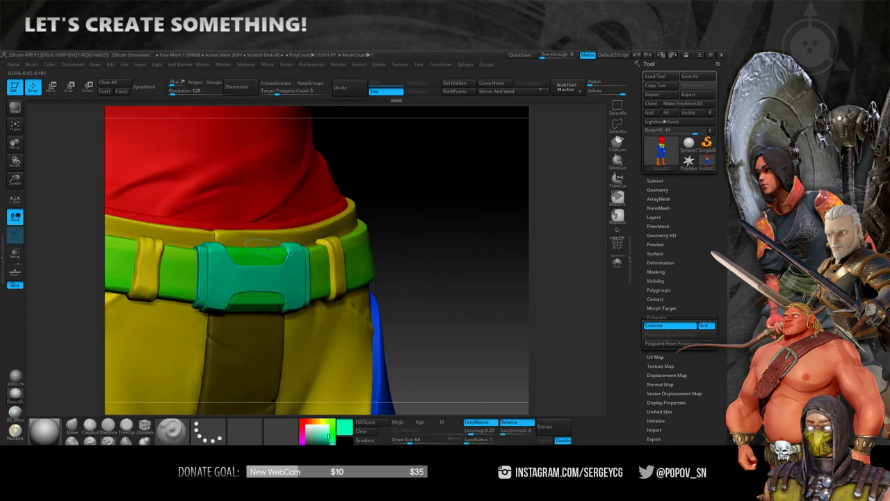
ctrl+shift+click(257, 255)
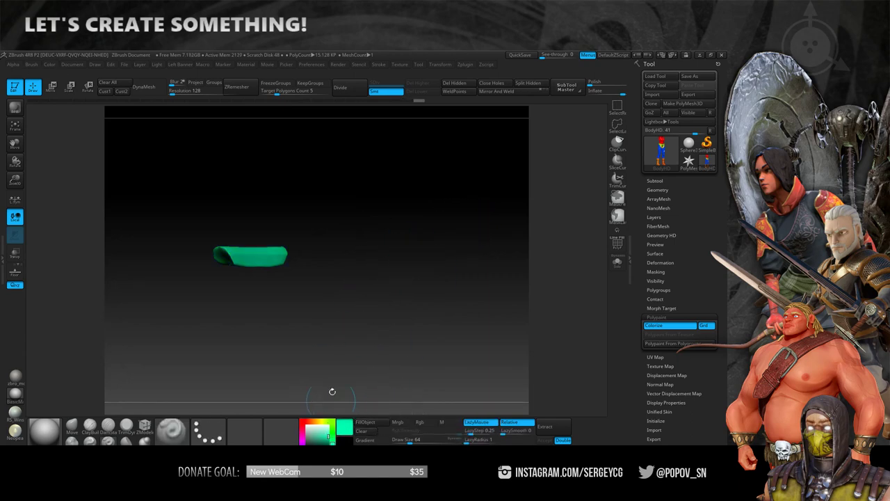
Review the green buckle piece in the colour palette, then show the whole model and zoom out.
click(50, 64)
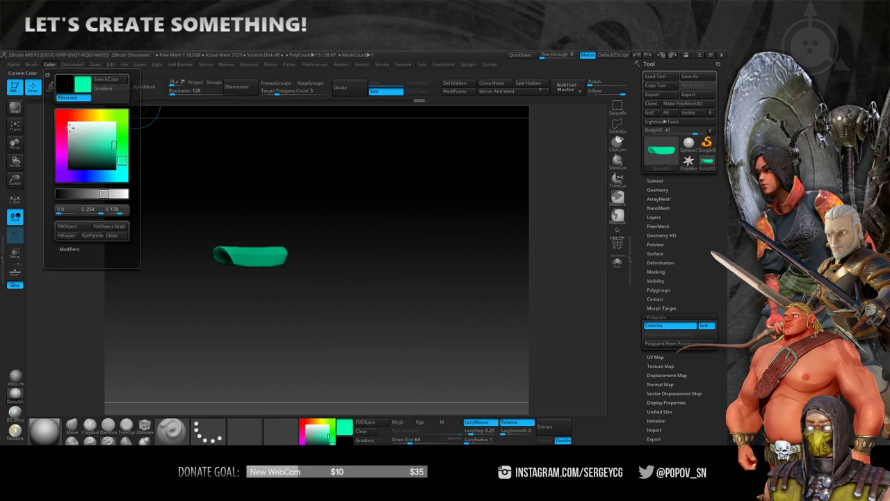
click(50, 64)
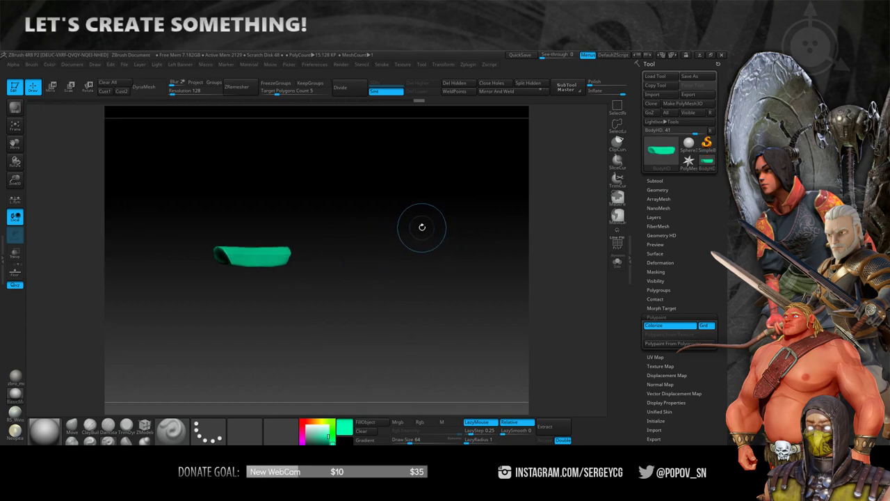
key(f)
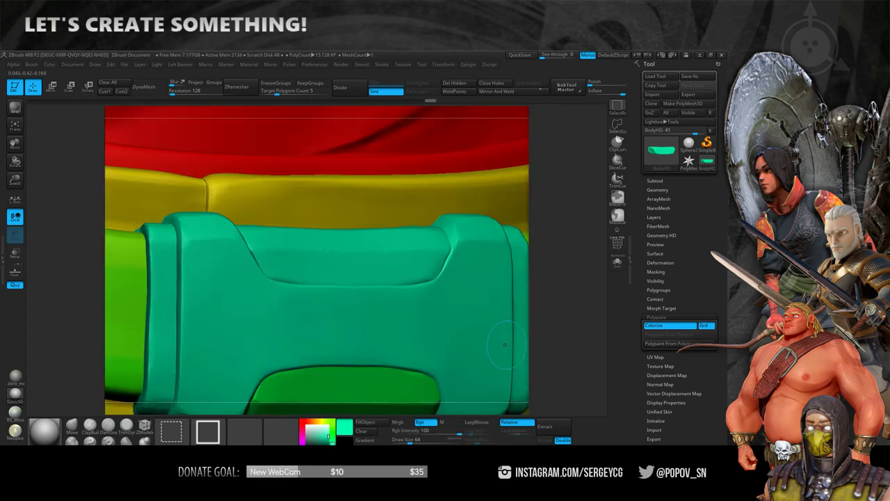
alt+drag(575, 363, 555, 250)
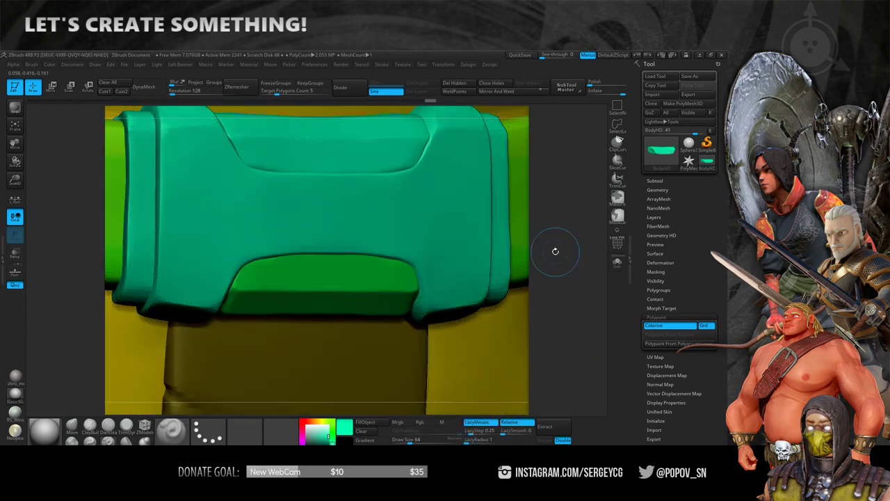
ctrl+shift+click(318, 272)
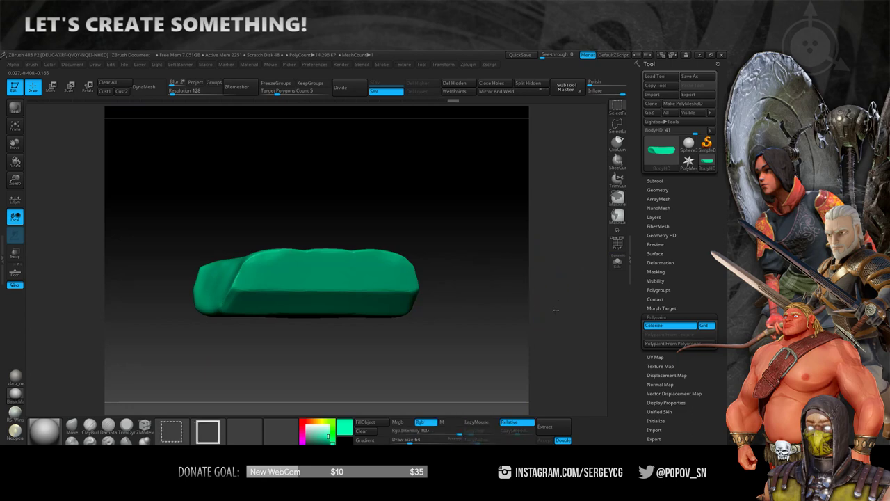
ctrl+shift+click(559, 357)
mouse_move(560, 357)
alt+mouse_down()
mouse_move(568, 297)
mouse_move(490, 267)
mouse_move(429, 270)
mouse_move(545, 260)
mouse_move(445, 183)
mouse_move(457, 264)
alt+mouse_up()
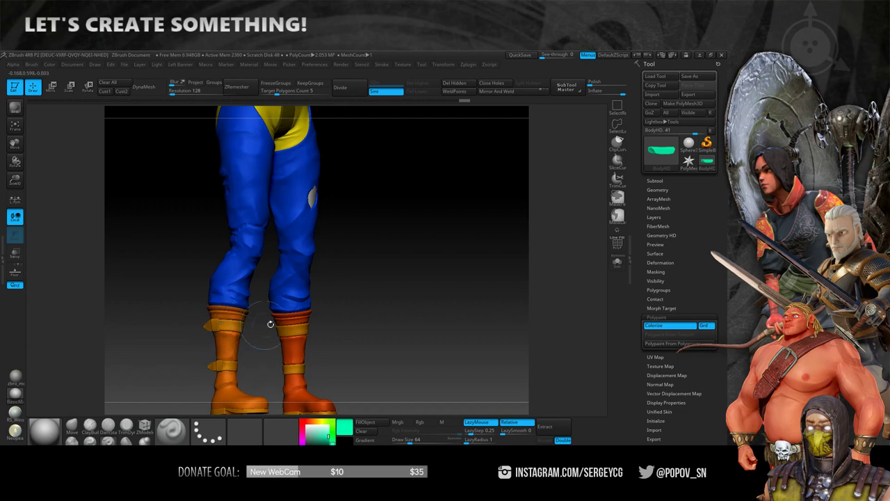
Check the orange boot straps and full figure, then cancel exporting the BodyHD mesh.
mouse_move(408, 178)
alt+mouse_down()
mouse_move(366, 198)
mouse_move(425, 139)
mouse_move(422, 173)
mouse_move(324, 247)
mouse_move(397, 259)
mouse_move(415, 236)
alt+mouse_up()
ctrl+shift+click(308, 252)
ctrl+shift+click(405, 278)
mouse_move(406, 278)
alt+mouse_down()
mouse_move(382, 304)
mouse_move(378, 244)
mouse_move(356, 281)
mouse_move(372, 220)
alt+mouse_up()
mouse_move(378, 286)
mouse_down()
mouse_move(347, 271)
mouse_move(526, 174)
mouse_up()
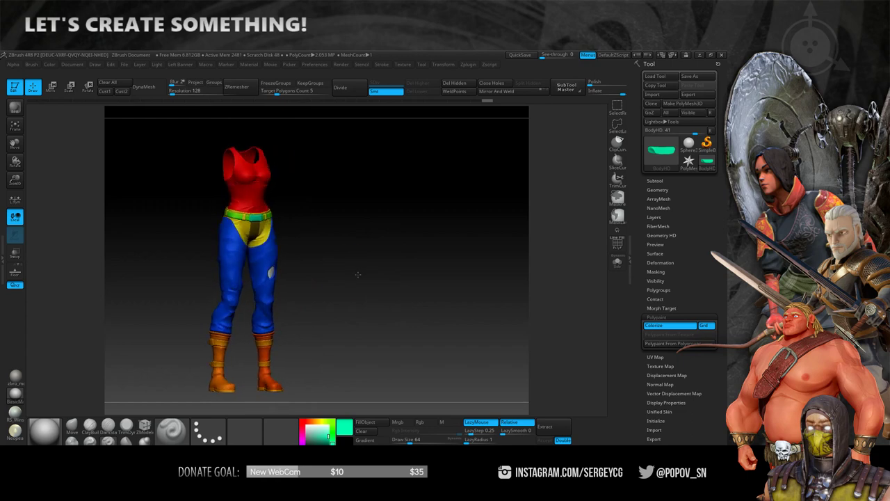
click(690, 95)
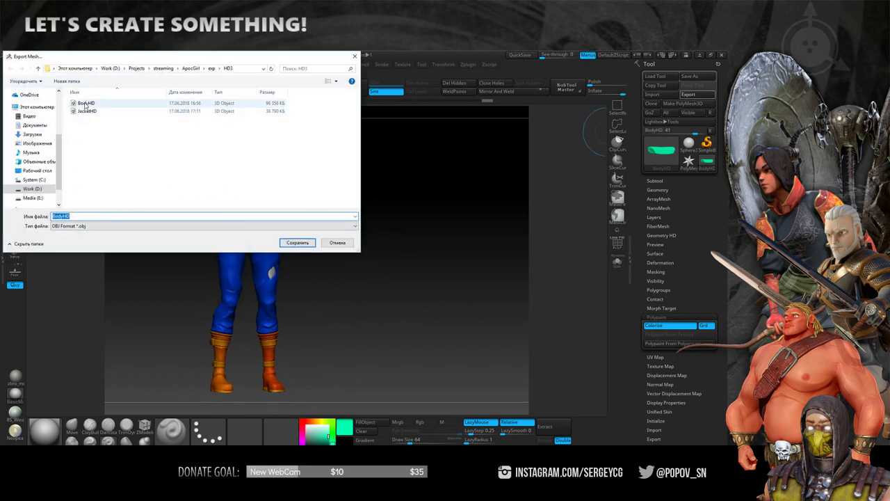
click(340, 245)
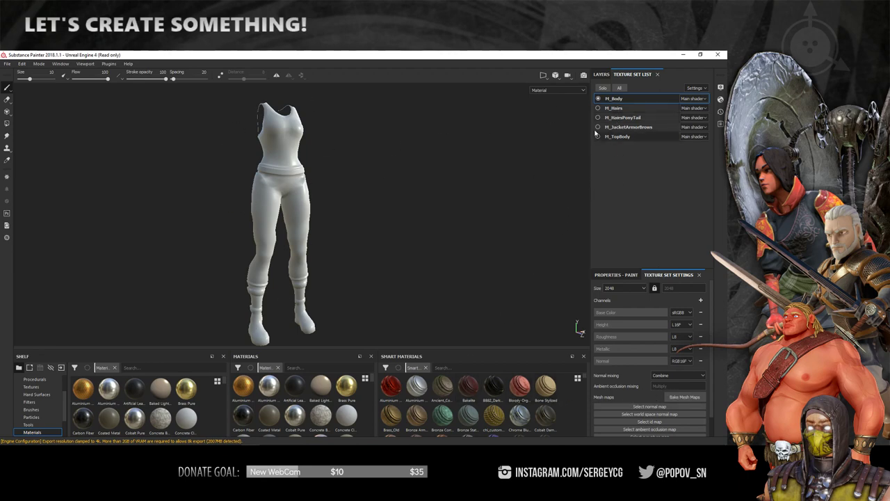
Show the M_Hairs, M_HairsPonyTail, M_JacketArmorBrows and M_TopBody texture sets.
click(598, 108)
click(598, 118)
click(598, 127)
click(599, 136)
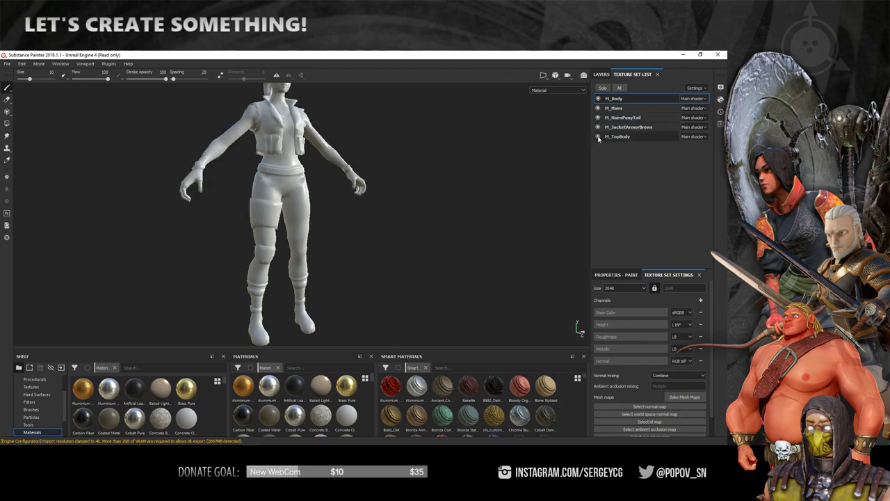
Hide those four texture sets again and open Bake Mesh Maps for M_Body.
click(598, 108)
click(597, 117)
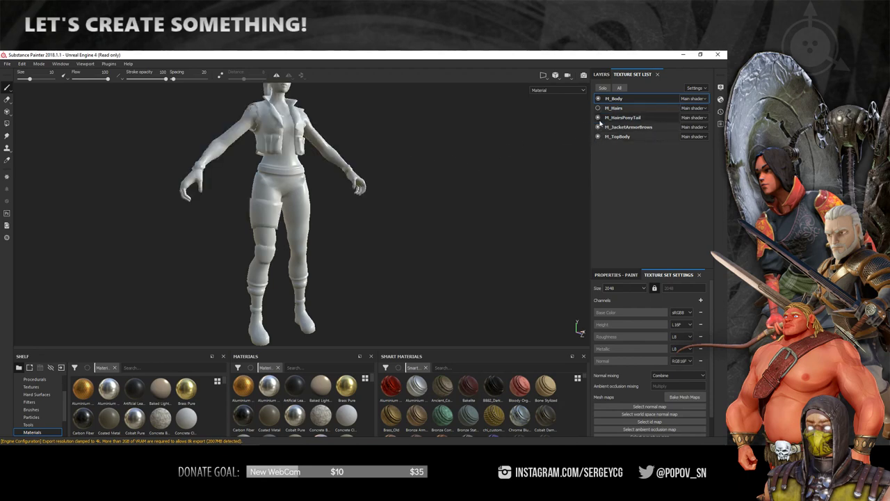
click(598, 127)
click(598, 136)
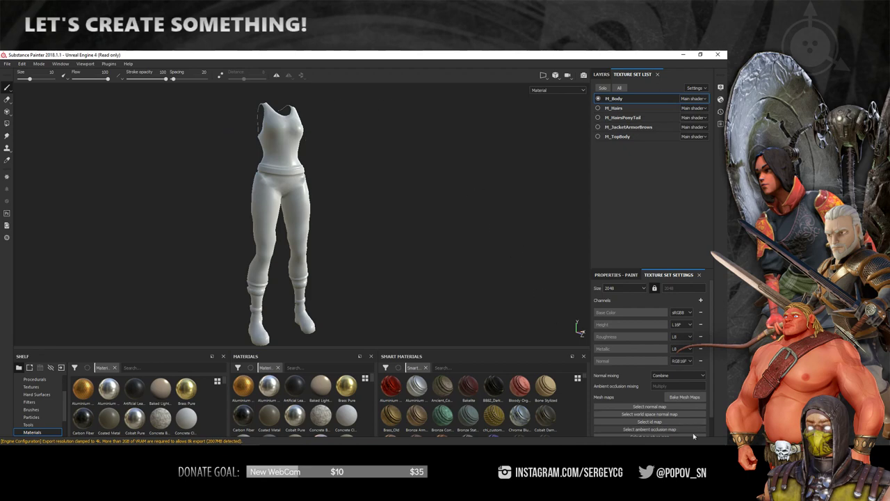
click(685, 397)
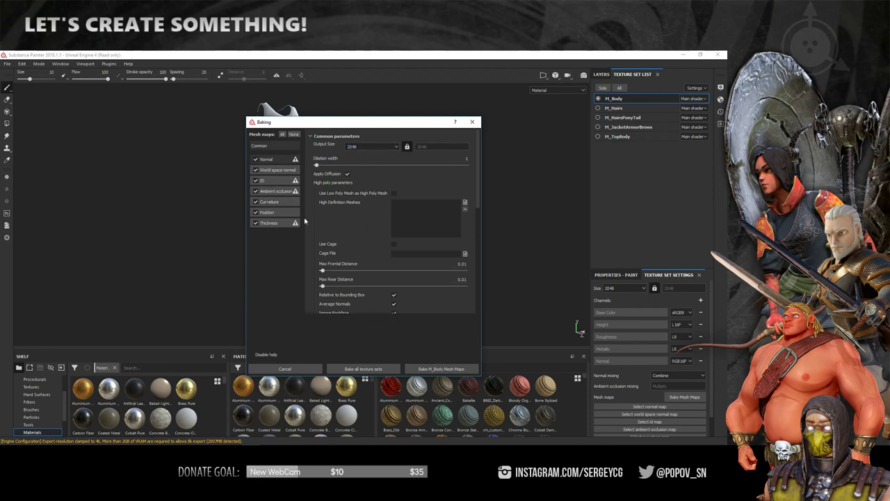
Load BodyHD from the exp > HD3 folder as the high-definition bake mesh.
click(465, 203)
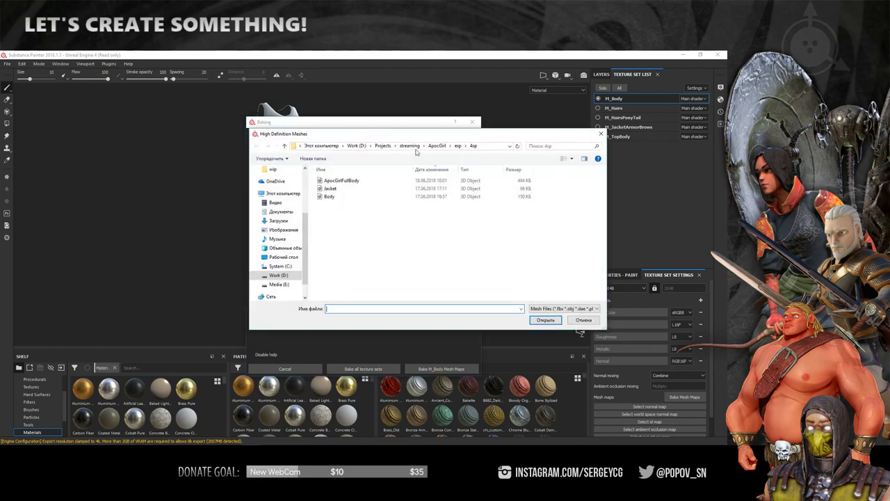
click(503, 140)
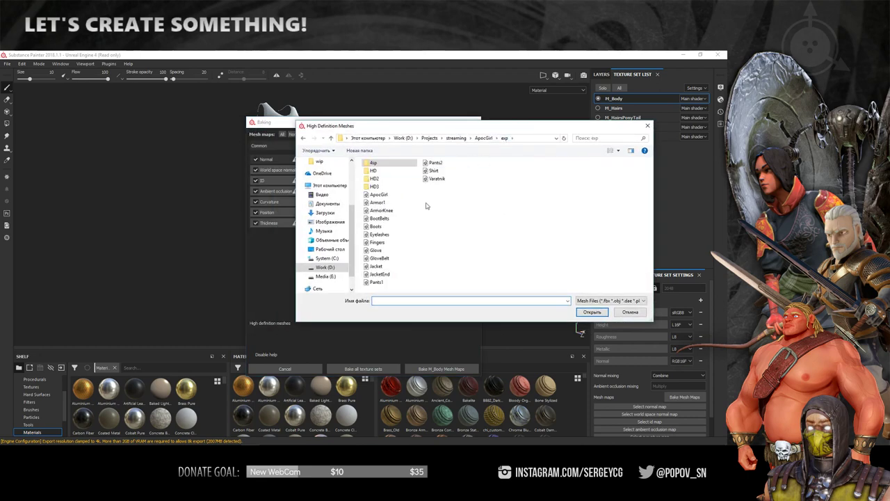
double_click(383, 187)
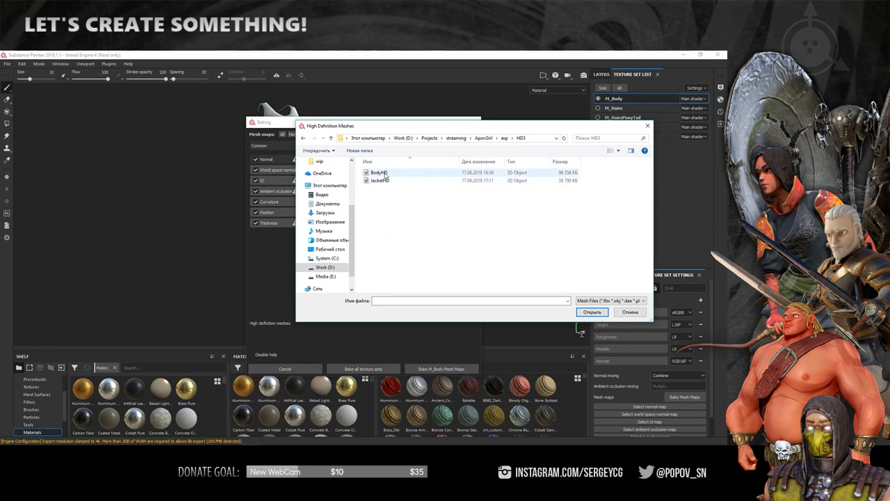
click(366, 173)
click(594, 314)
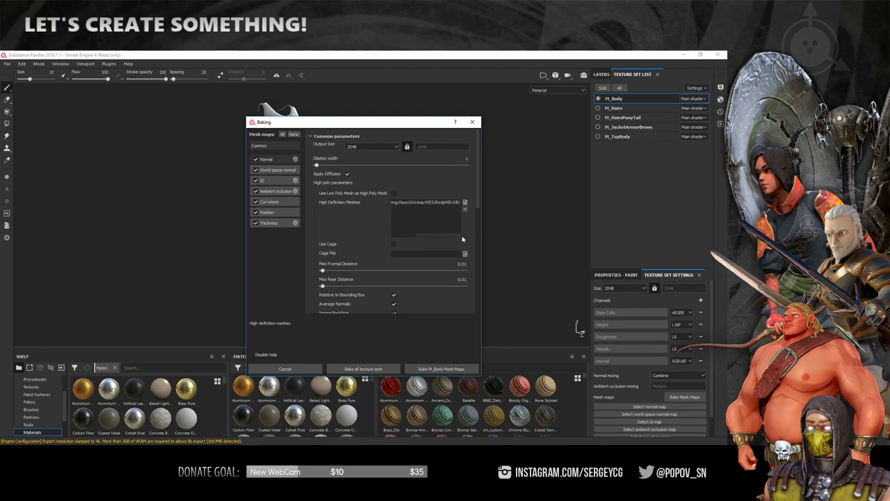
Set the bake antialiasing to Subsampling 2x2.
drag(479, 202, 484, 218)
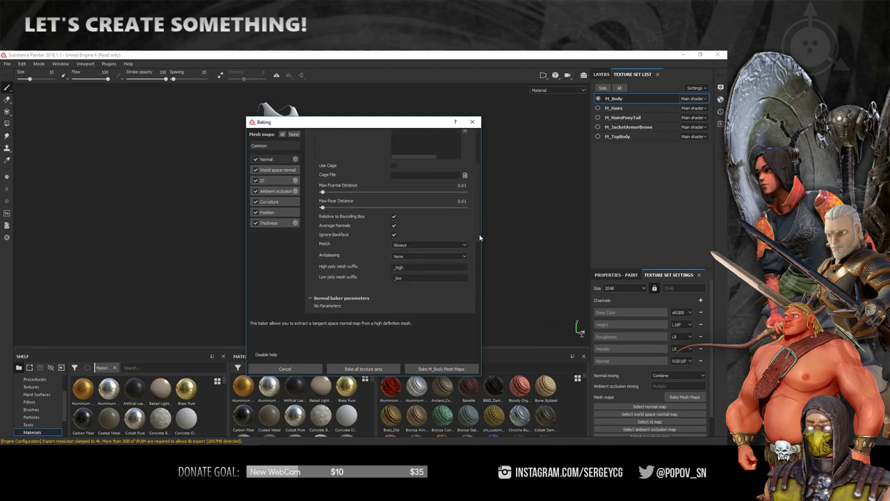
scroll(389, 223, down, 3)
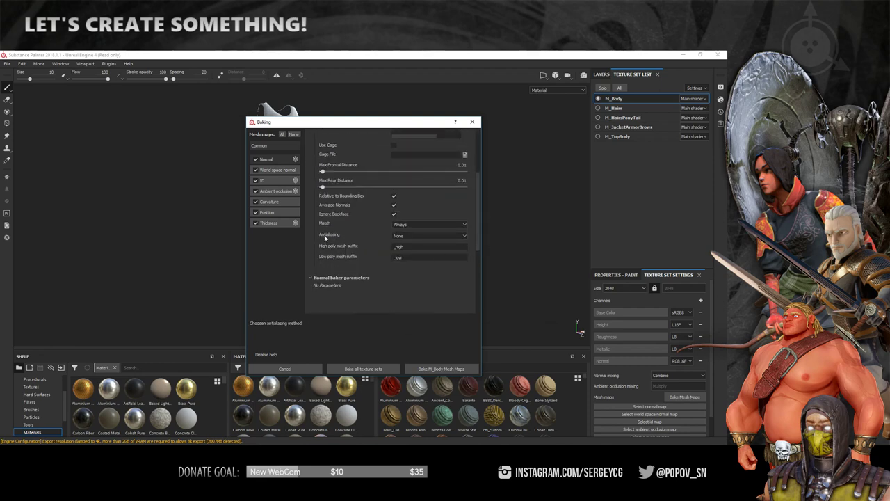
click(417, 236)
click(418, 247)
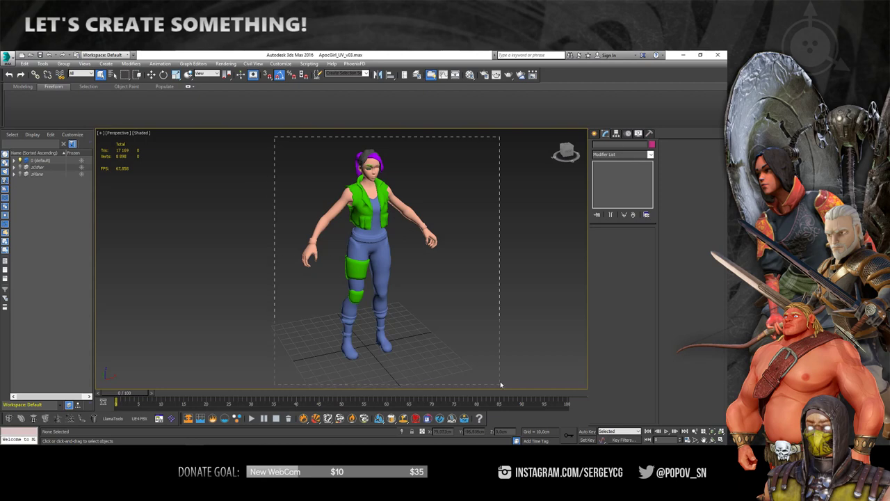
In 3ds Max, select all six character meshes, frame them and inspect their wireframe while orbiting.
drag(274, 136, 500, 384)
key(z)
key(w)
key(F4)
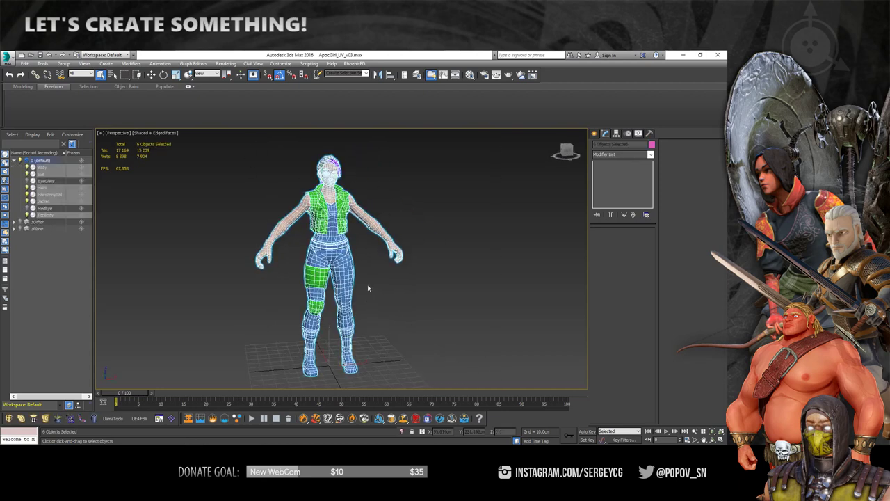
mouse_move(366, 294)
alt+middle_down()
mouse_move(379, 276)
mouse_move(301, 353)
mouse_move(400, 312)
alt+middle_up()
key(q)
right_click(318, 219)
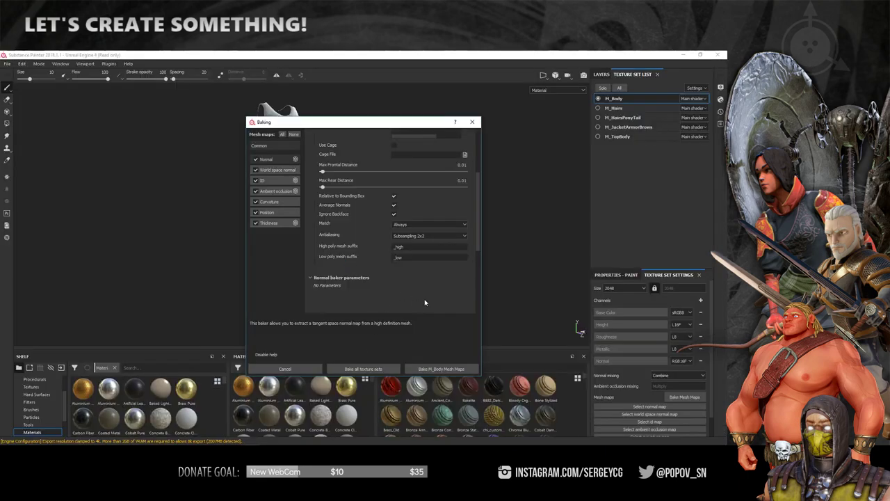
Keep Subsampling 2x2 antialiasing and show the ID baker settings, checking colours in ZBrush.
click(420, 238)
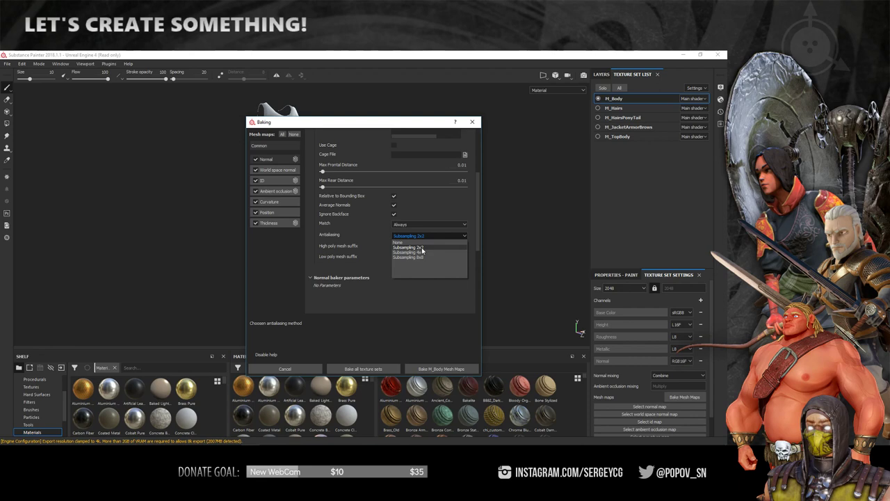
click(425, 252)
click(263, 180)
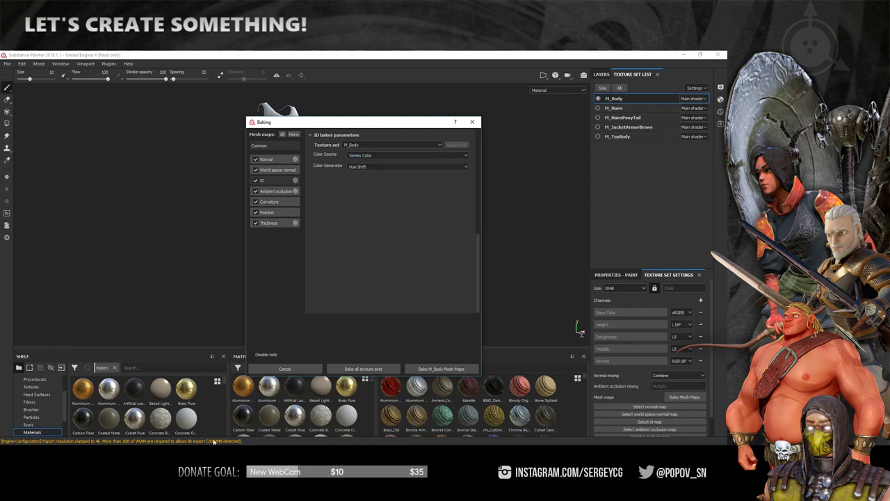
key(alt+Tab)
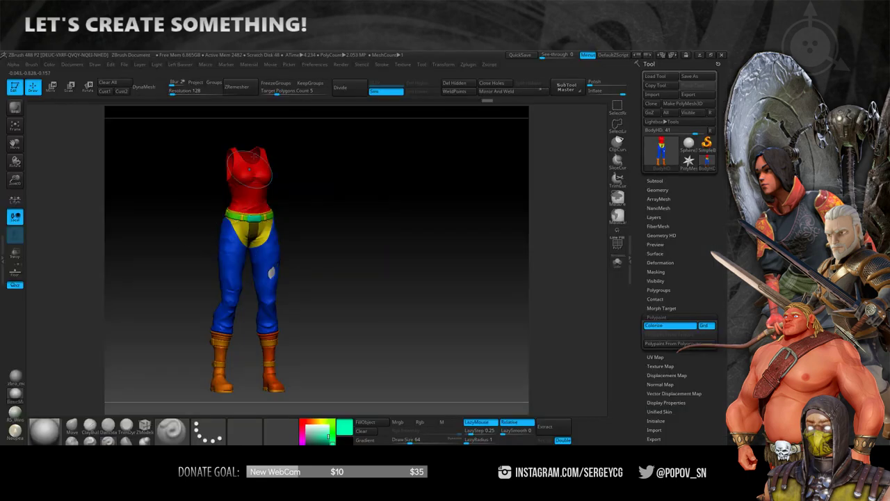
key(alt+Tab)
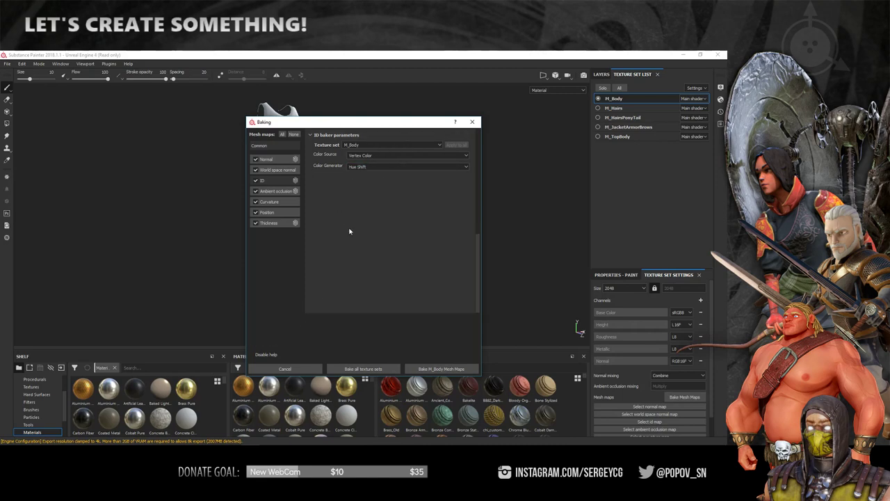
Run Bake M_Body Mesh Maps to produce the Normal and World space normal maps.
click(450, 369)
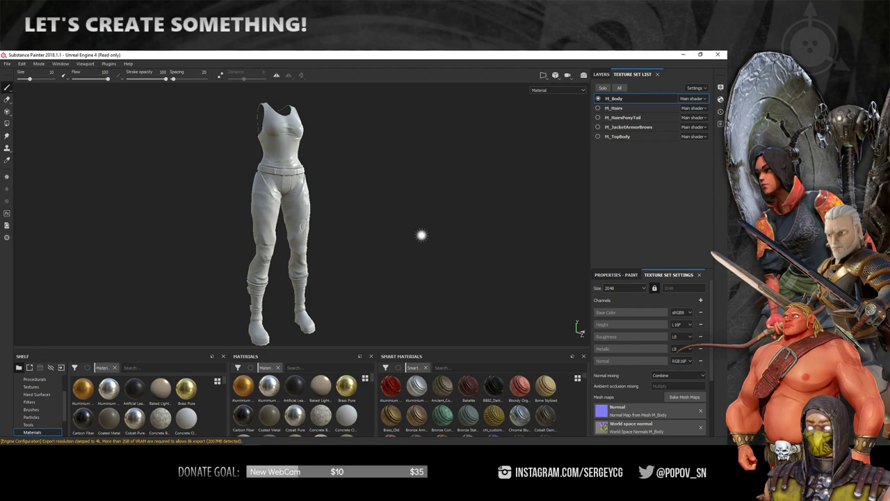
Set the Position baker to Full Scene scale with BSphere normalization, moving the dialog aside.
click(685, 396)
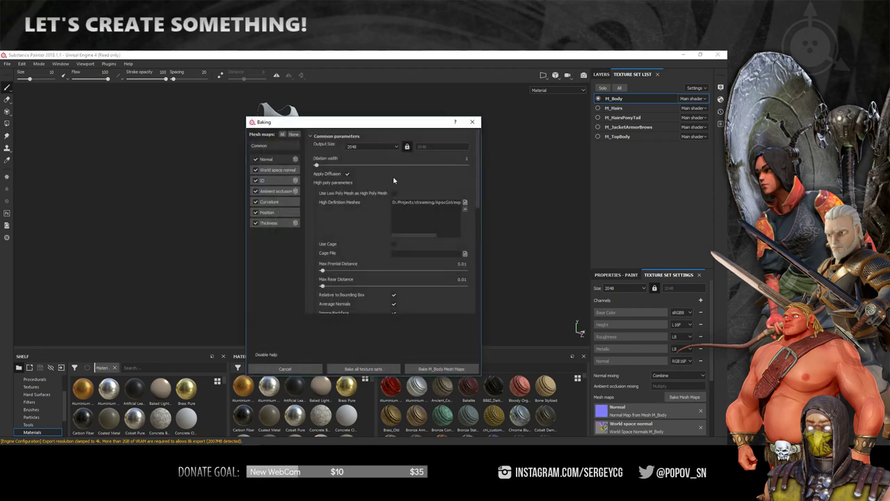
click(275, 213)
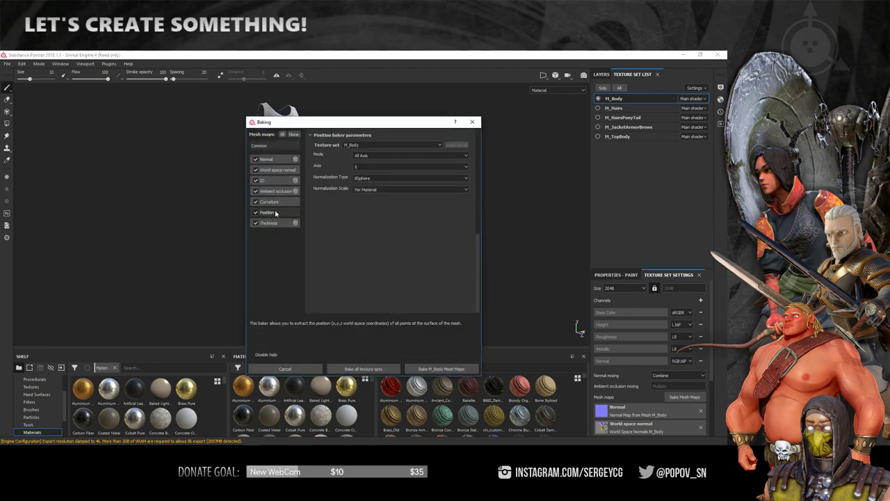
click(388, 189)
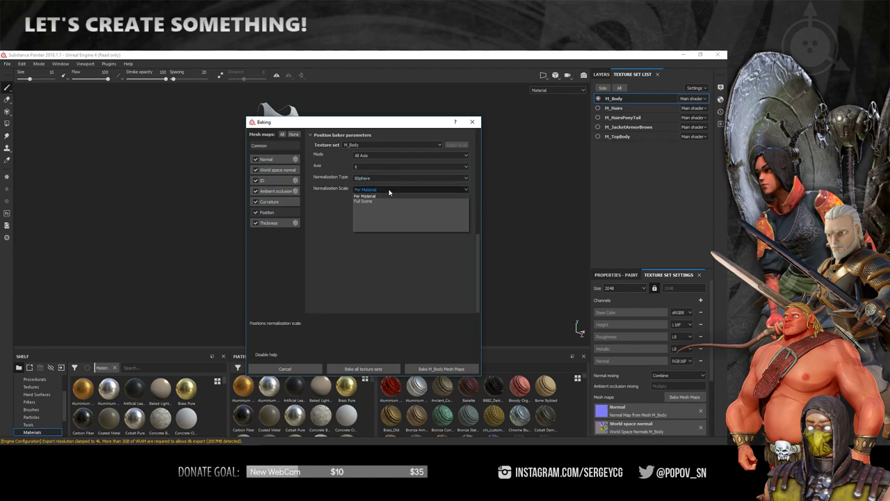
click(364, 201)
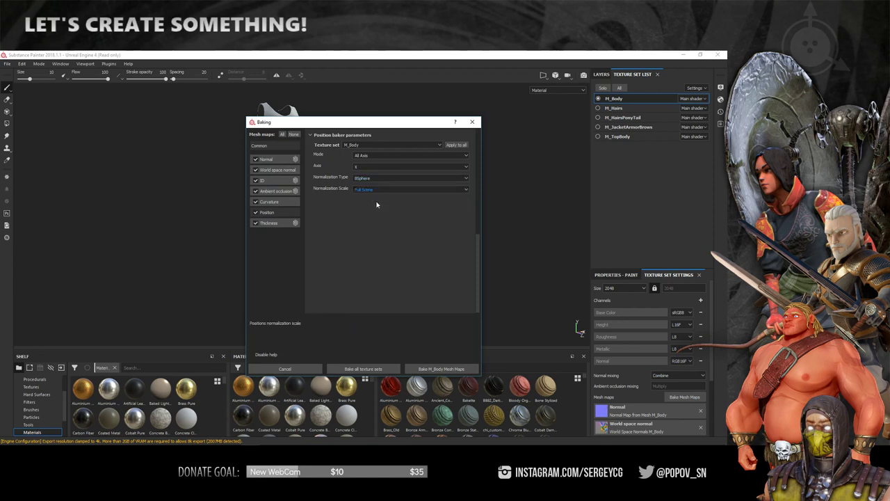
click(357, 181)
click(364, 181)
drag(344, 122, 491, 102)
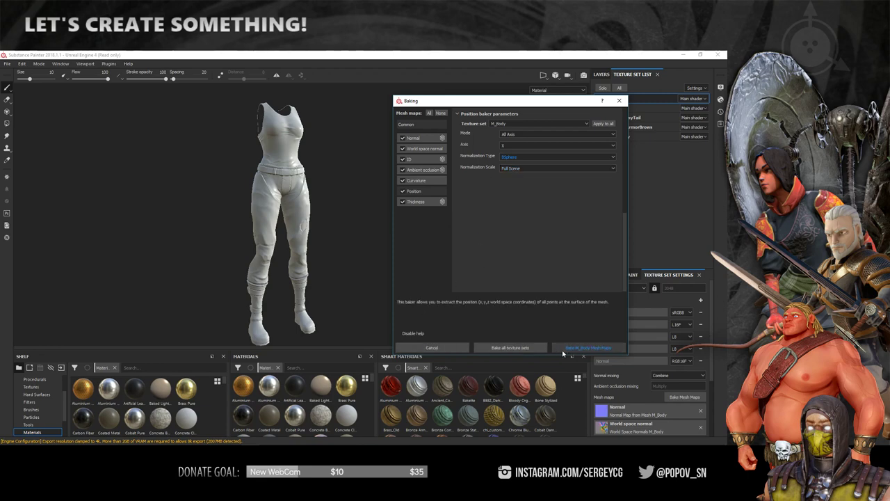
Untick Thickness, Curvature, AO, ID, World space normal and Normal, then bake Position alone.
click(402, 202)
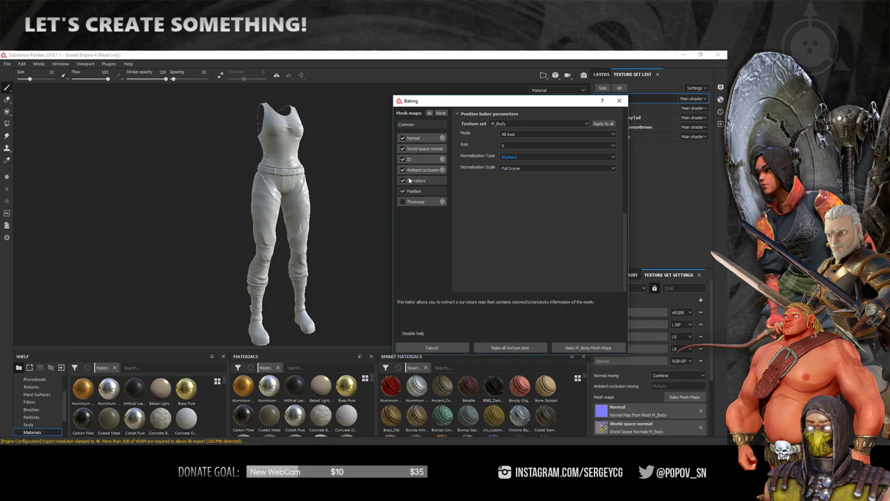
click(402, 180)
click(401, 170)
click(401, 159)
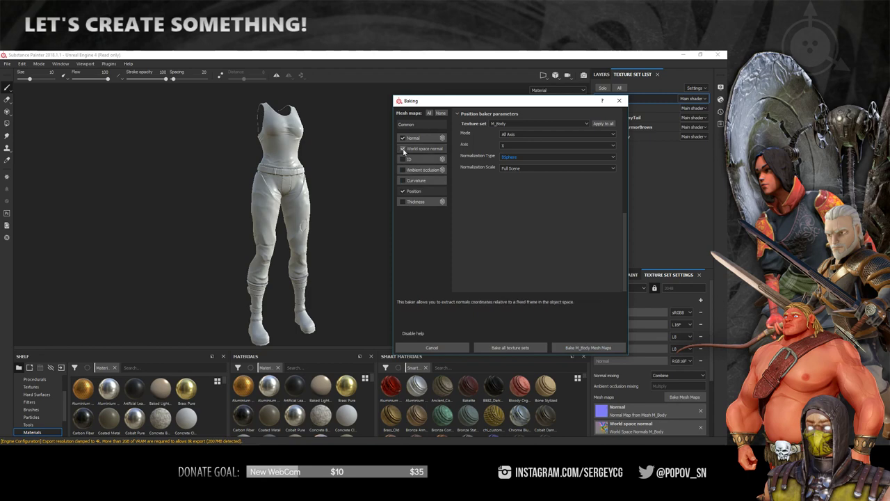
click(402, 148)
click(402, 138)
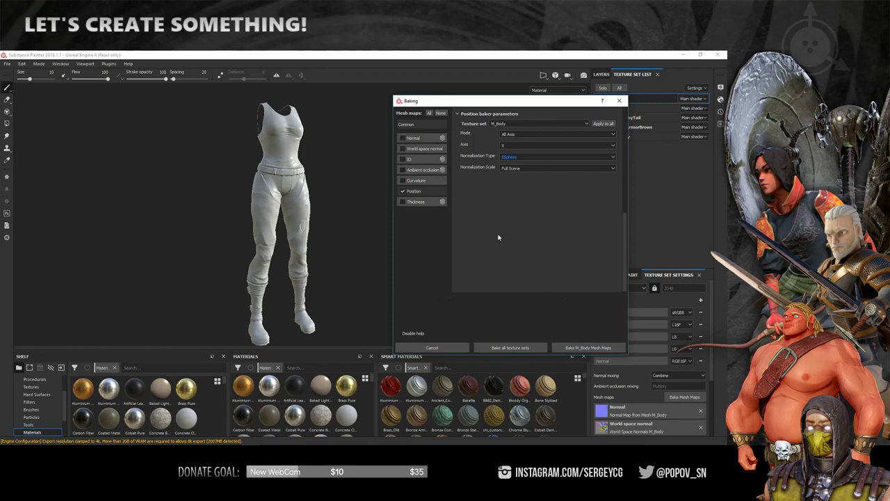
click(594, 348)
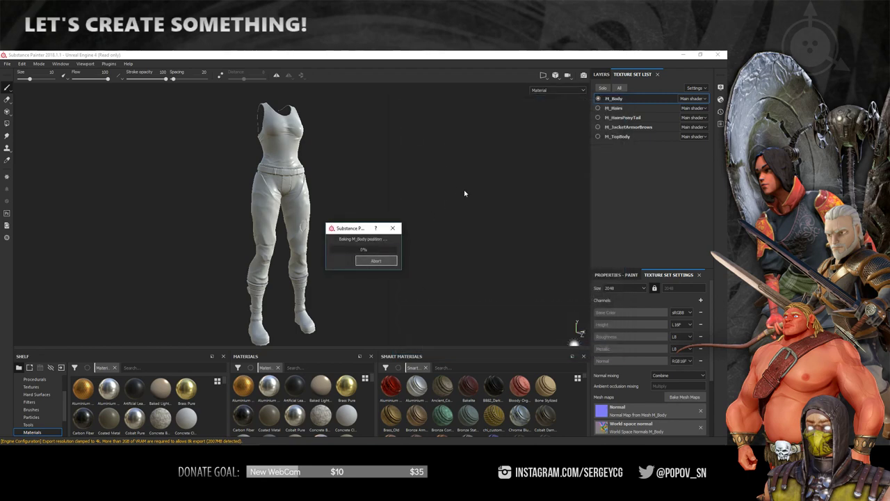
key(Return)
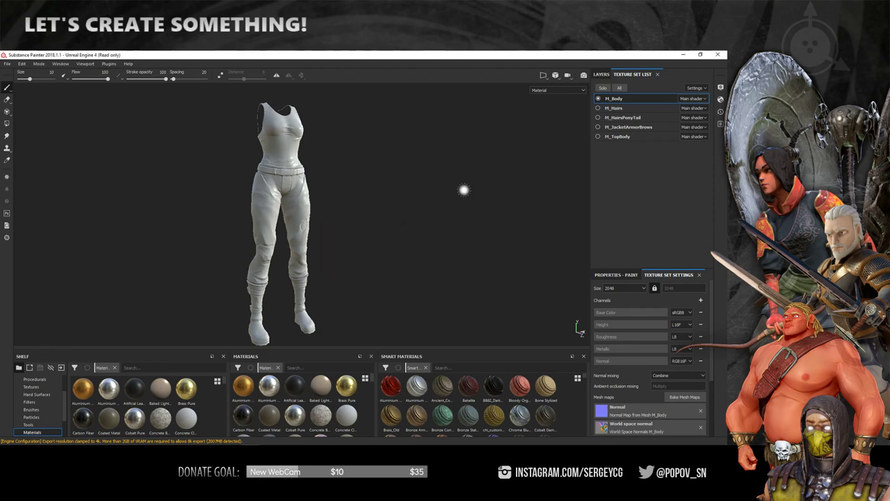
Inspect M_Body's hips, legs and boots, then reopen baking with all mesh maps ticked.
click(598, 98)
alt+right_drag(290, 201, 424, 204)
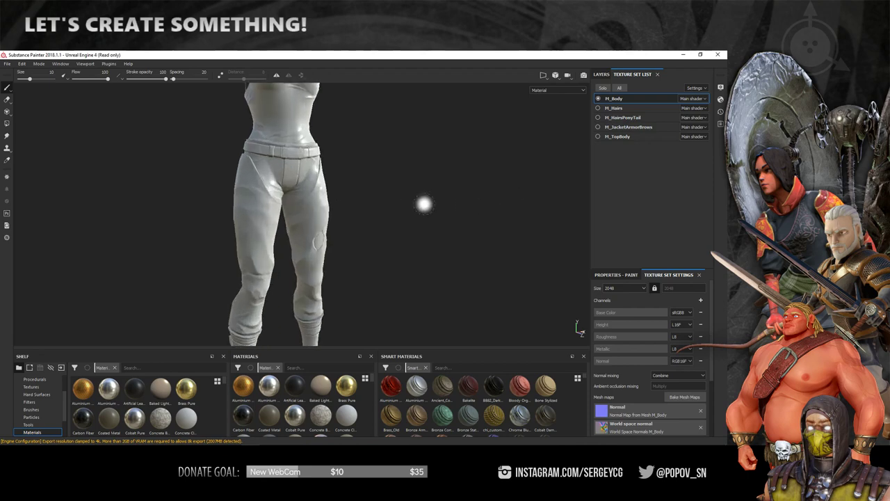
mouse_move(424, 203)
alt+mouse_down()
mouse_move(139, 213)
mouse_move(201, 220)
alt+mouse_up()
scroll(314, 221, up, 3)
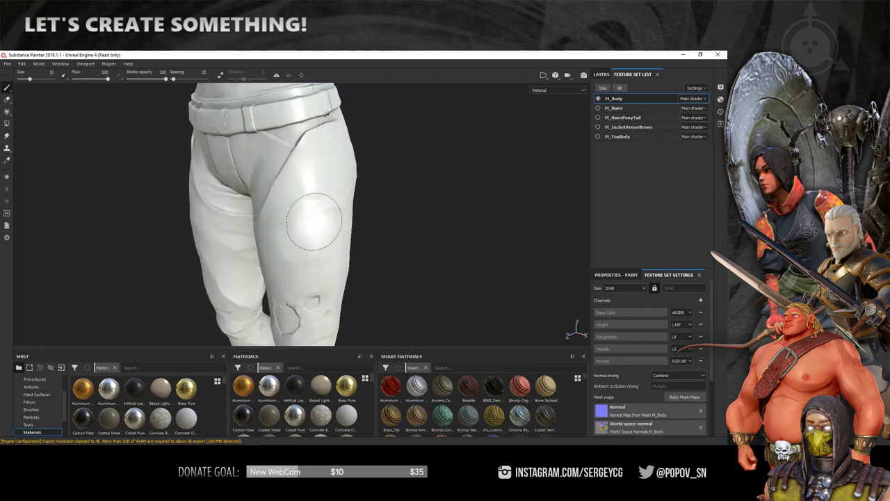
mouse_move(313, 221)
alt+mouse_down()
mouse_move(473, 204)
mouse_move(318, 193)
mouse_move(357, 216)
mouse_move(421, 192)
mouse_move(361, 183)
mouse_move(363, 163)
mouse_move(298, 208)
mouse_move(361, 187)
mouse_move(387, 165)
mouse_move(228, 182)
mouse_move(318, 149)
mouse_move(255, 222)
alt+mouse_up()
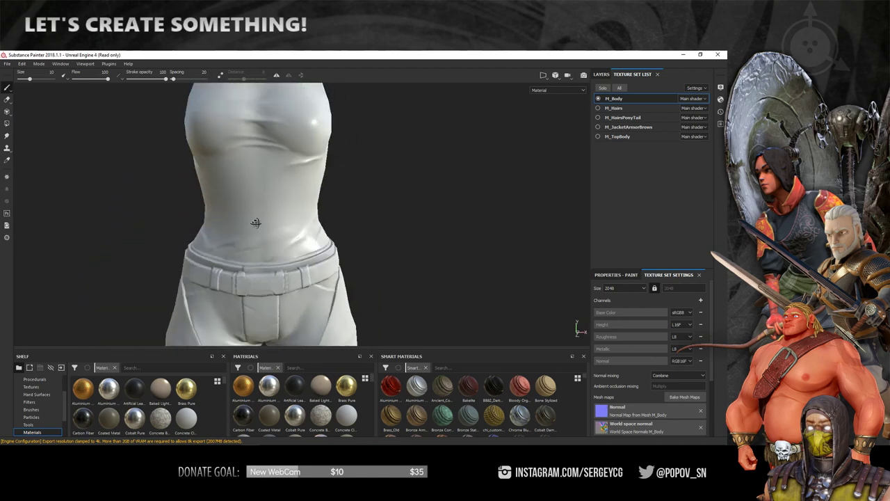
mouse_move(255, 223)
alt+middle_down()
mouse_move(301, 187)
mouse_move(299, 167)
mouse_move(298, 179)
alt+middle_up()
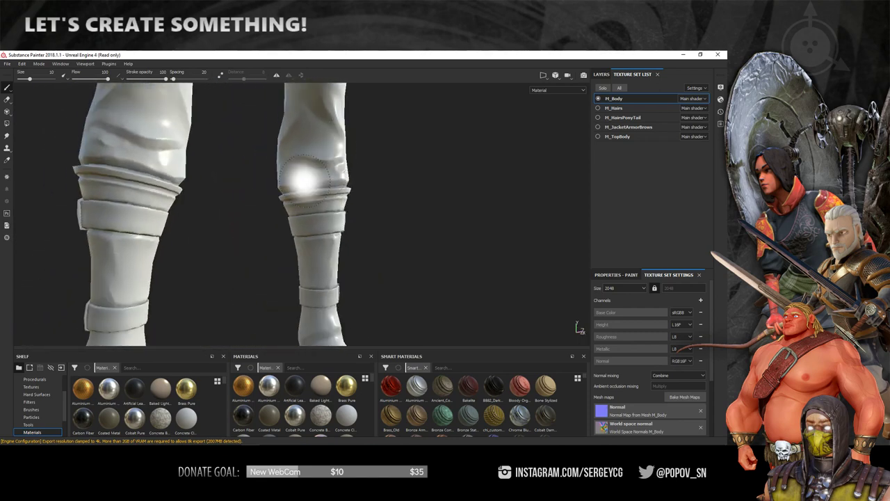
mouse_move(298, 179)
alt+mouse_down()
mouse_move(362, 193)
mouse_move(222, 201)
mouse_move(387, 222)
mouse_move(489, 201)
mouse_move(251, 229)
mouse_move(292, 229)
alt+mouse_up()
alt+middle_drag(292, 229, 324, 233)
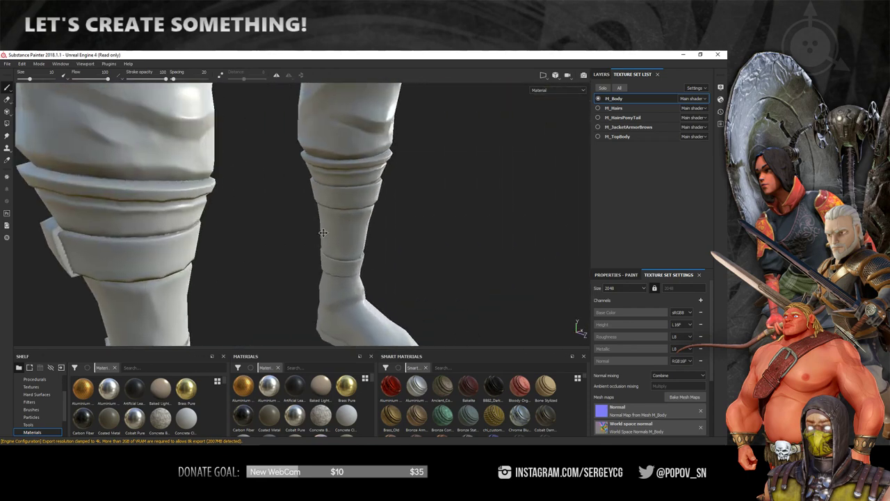
mouse_move(323, 233)
alt+mouse_down()
mouse_move(470, 209)
mouse_move(324, 178)
mouse_move(410, 220)
mouse_move(410, 272)
alt+mouse_up()
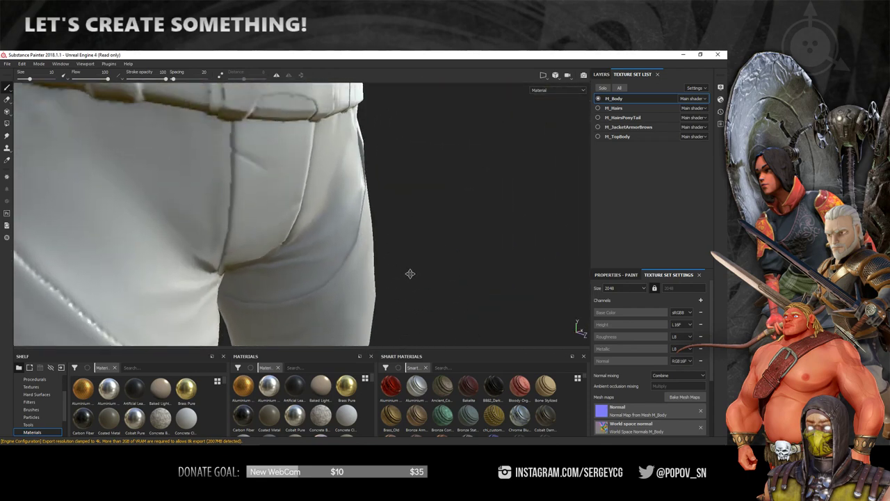
click(687, 398)
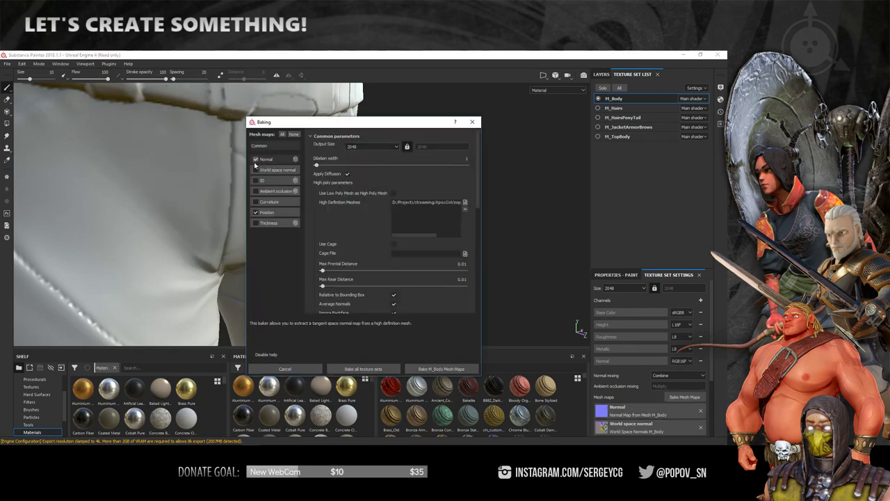
click(282, 133)
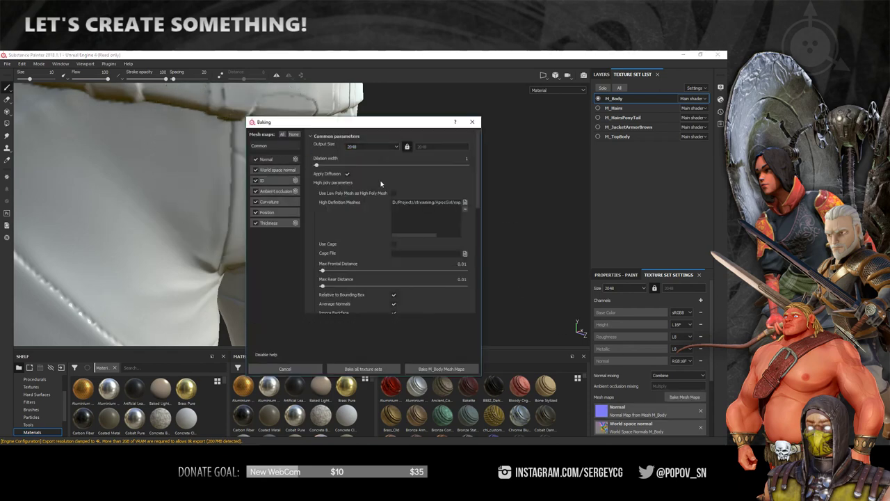
Change antialiasing from 2x2 to Subsampling 4x4 and launch Bake M_Body Mesh Maps.
scroll(431, 246, down, 3)
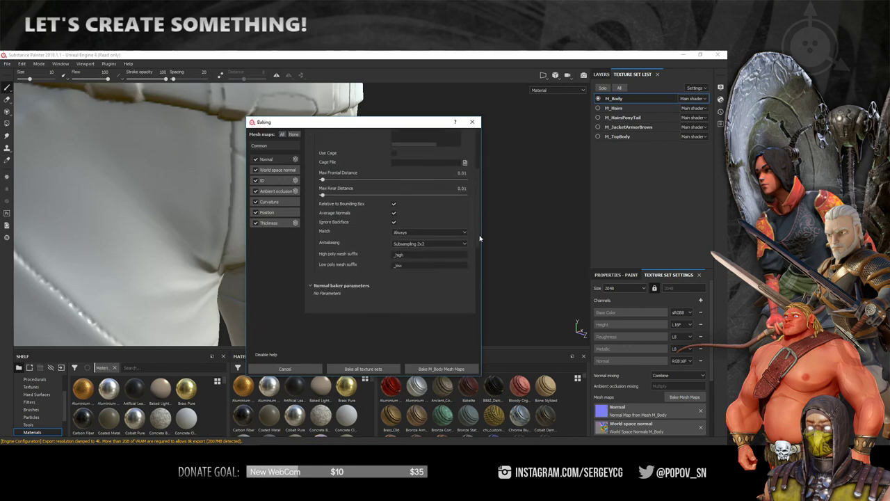
click(431, 240)
click(424, 263)
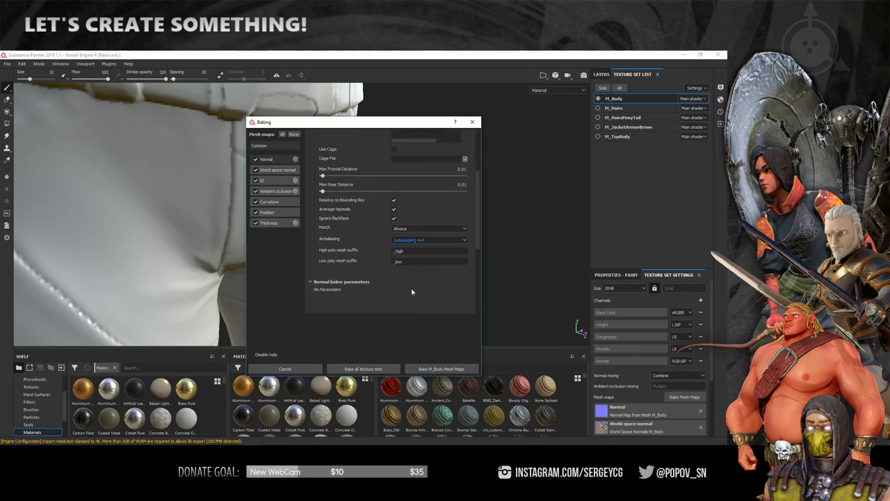
click(450, 368)
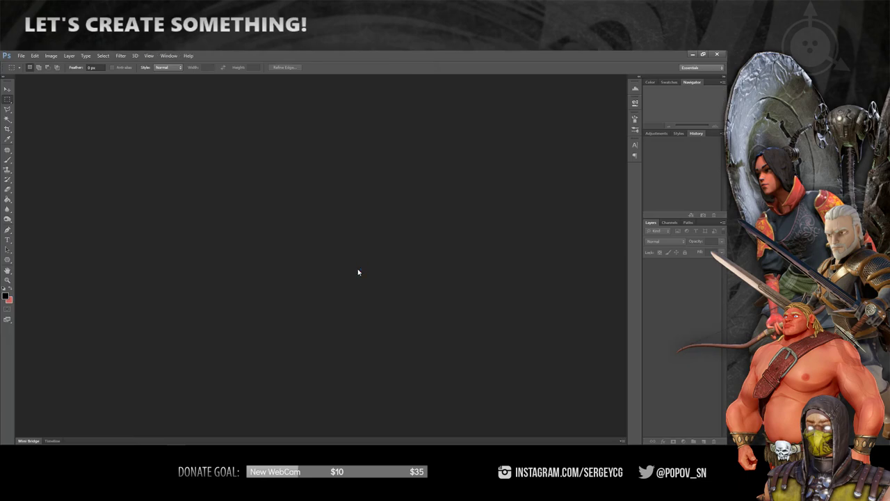
key(ctrl+n)
key(Return)
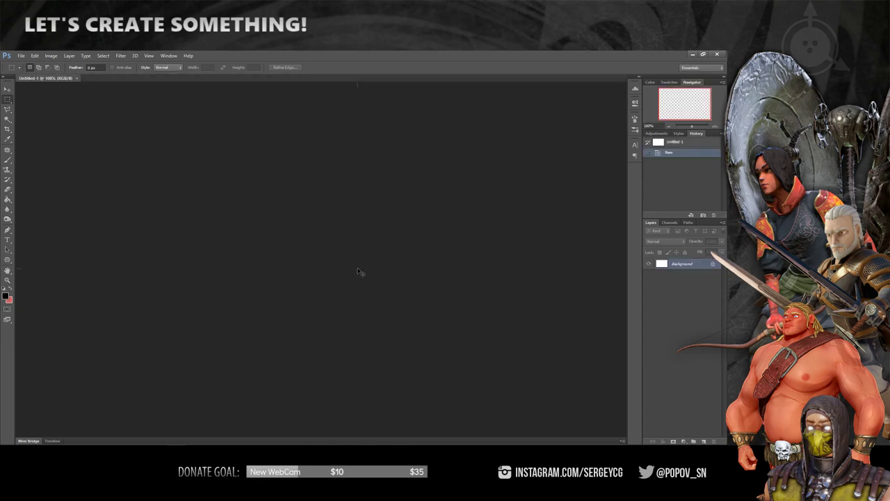
key(ctrl+n)
key(Return)
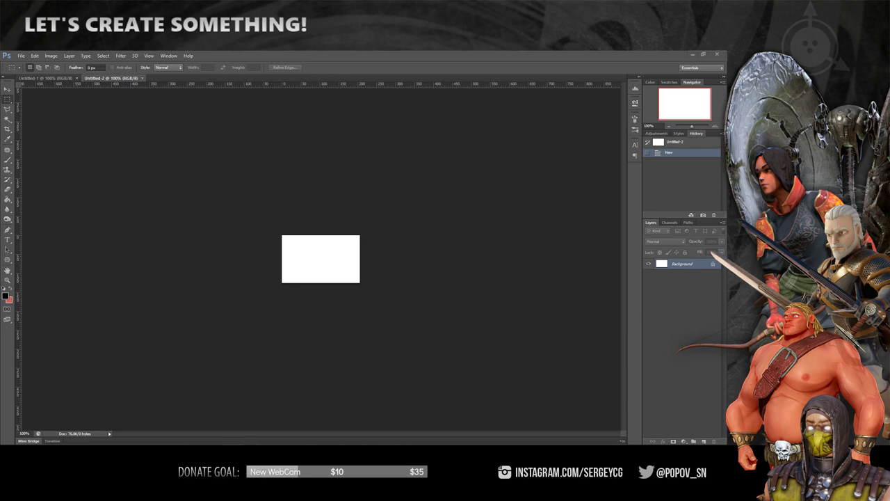
key(alt+Tab)
key(alt+Tab)
click(693, 53)
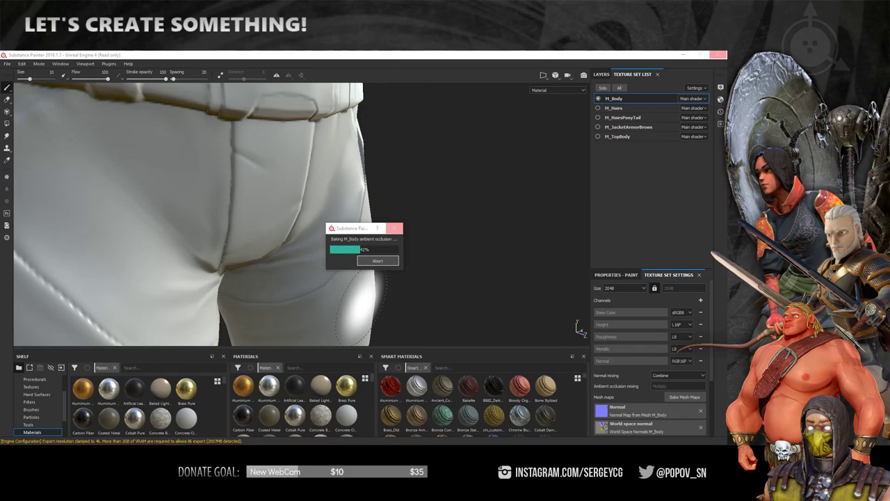
key(alt+Tab)
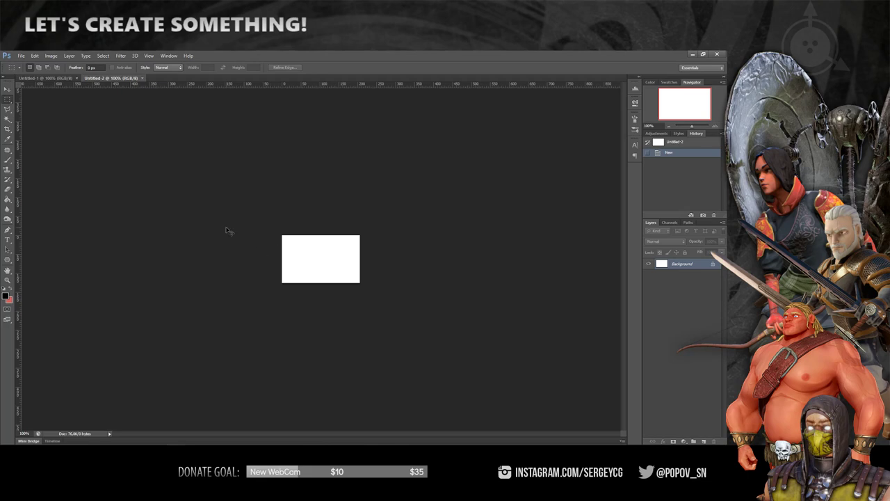
key(ctrl+n)
key(Escape)
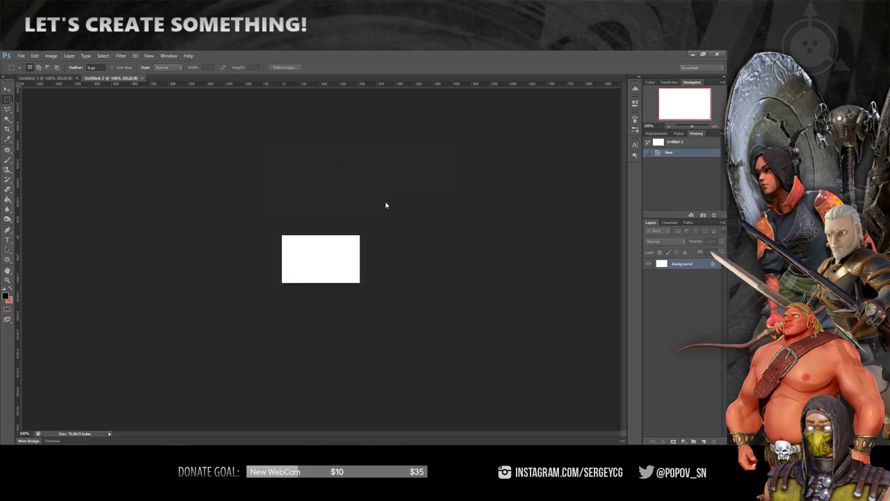
key(ctrl+n)
key(Return)
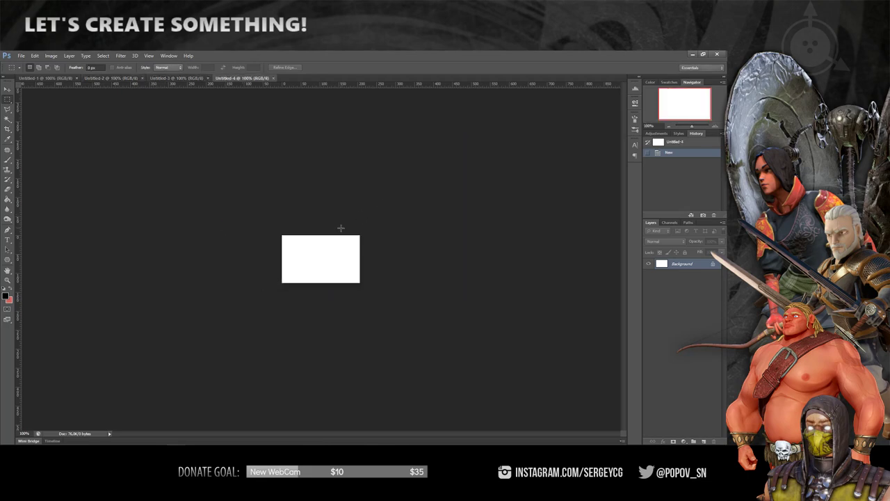
key(ctrl+w)
key(ctrl+w)
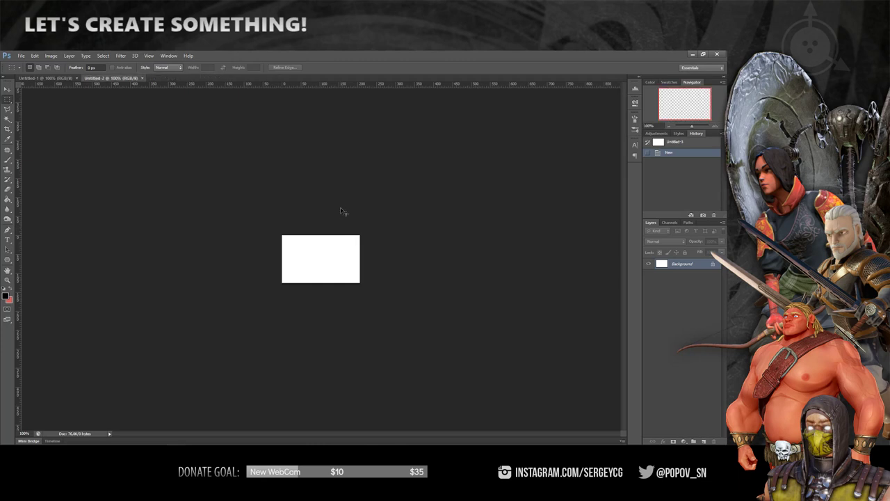
key(ctrl+w)
key(ctrl+w)
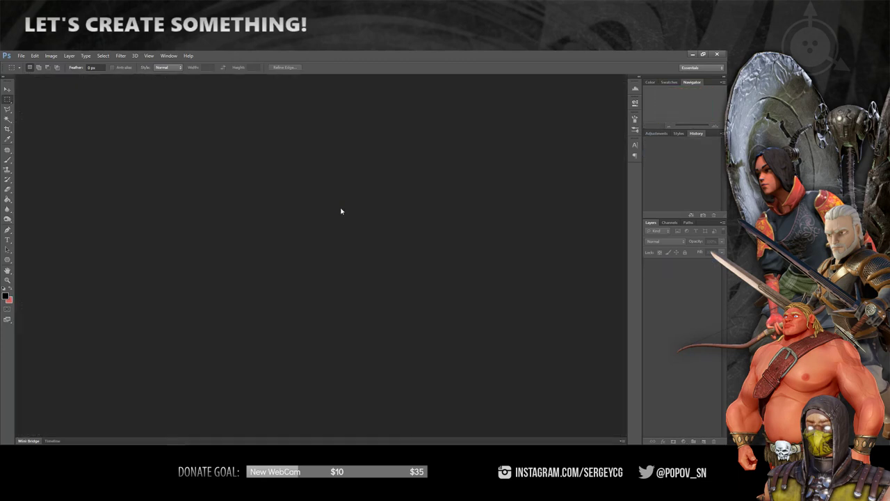
key(ctrl+n)
click(438, 154)
key(ctrl+v)
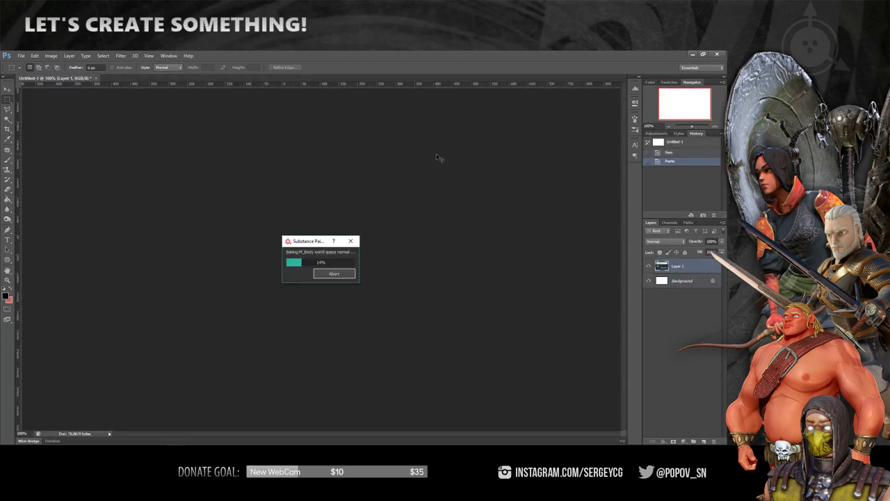
key(ctrl+w)
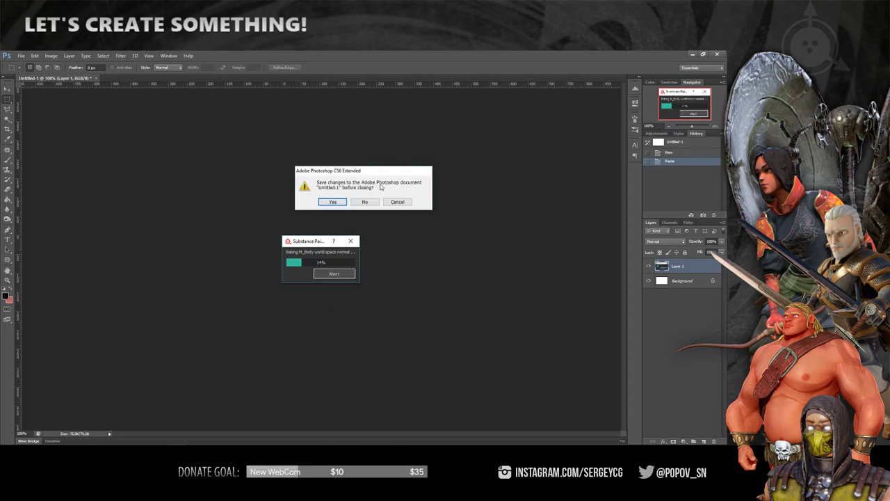
key(n)
Return to Substance Painter and let the full seven-map M_Body bake complete.
key(alt+Tab)
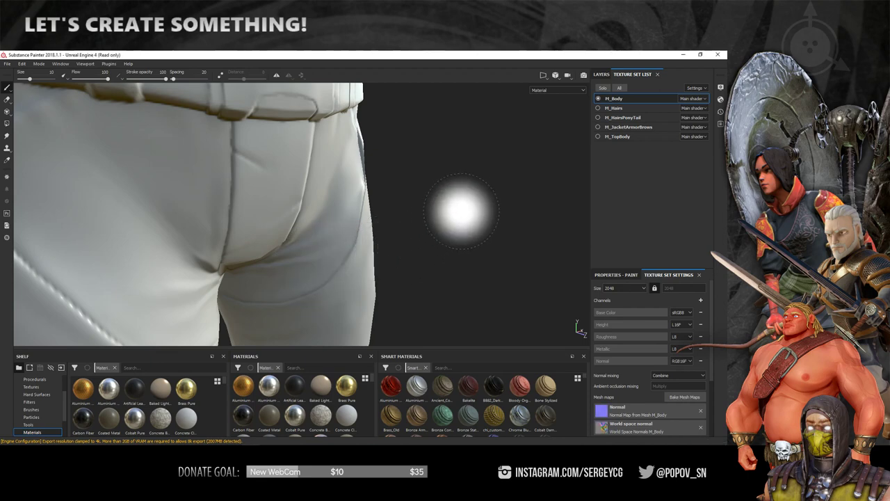
Orbit around M_Body's chest, pants and legs to inspect the baked detail.
alt+drag(459, 204, 283, 200)
mouse_move(283, 199)
alt+middle_down()
mouse_move(341, 149)
mouse_move(387, 204)
mouse_move(358, 190)
mouse_move(352, 201)
alt+middle_up()
mouse_move(353, 201)
alt+mouse_down()
mouse_move(427, 194)
mouse_move(454, 153)
mouse_move(452, 217)
mouse_move(438, 207)
alt+mouse_up()
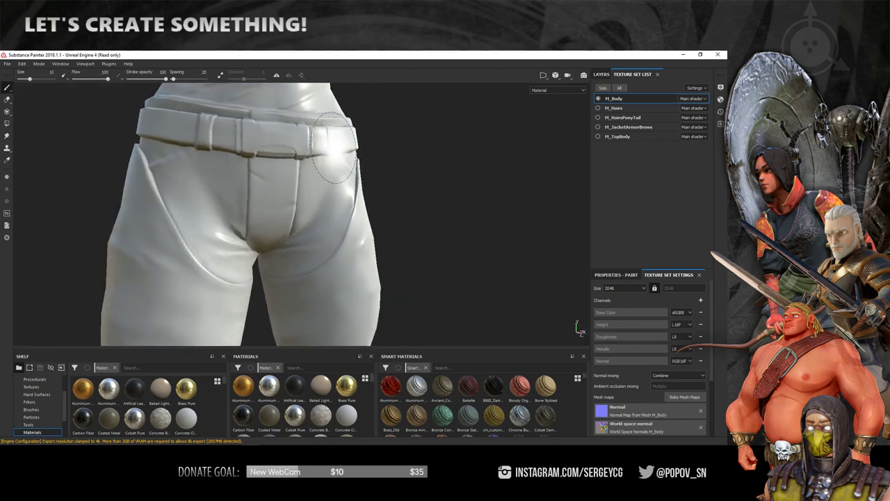
alt+middle_drag(411, 157, 411, 181)
mouse_move(410, 181)
alt+mouse_down()
mouse_move(397, 183)
mouse_move(469, 173)
mouse_move(483, 197)
mouse_move(461, 205)
mouse_move(443, 193)
mouse_move(349, 193)
mouse_move(438, 204)
alt+mouse_up()
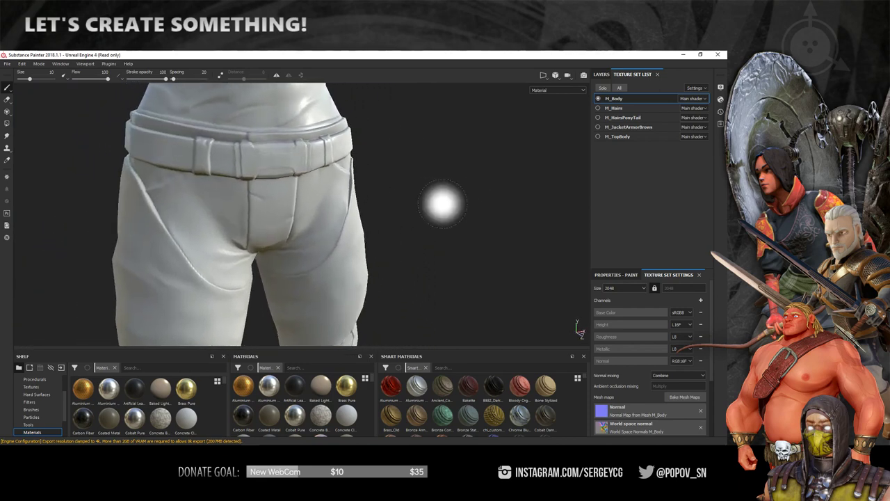
mouse_move(270, 205)
alt+mouse_down()
mouse_move(433, 185)
mouse_move(396, 253)
mouse_move(385, 181)
alt+mouse_up()
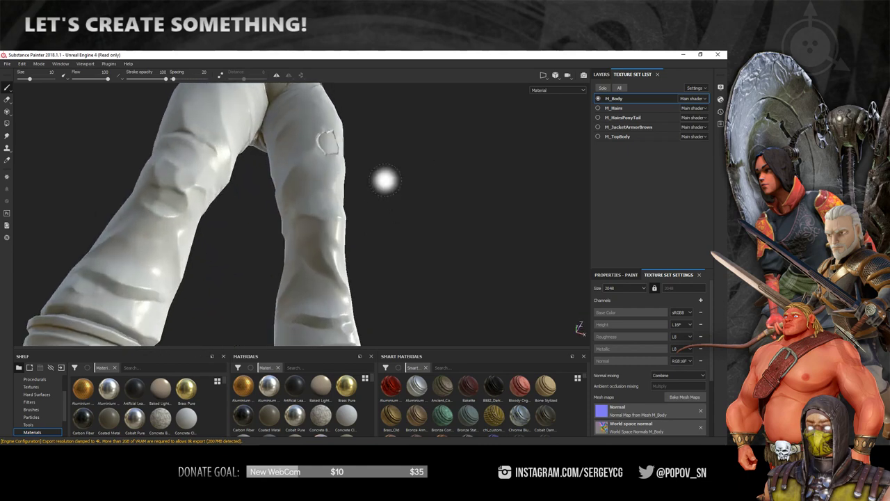
scroll(385, 182, down, 5)
scroll(394, 239, down, 1)
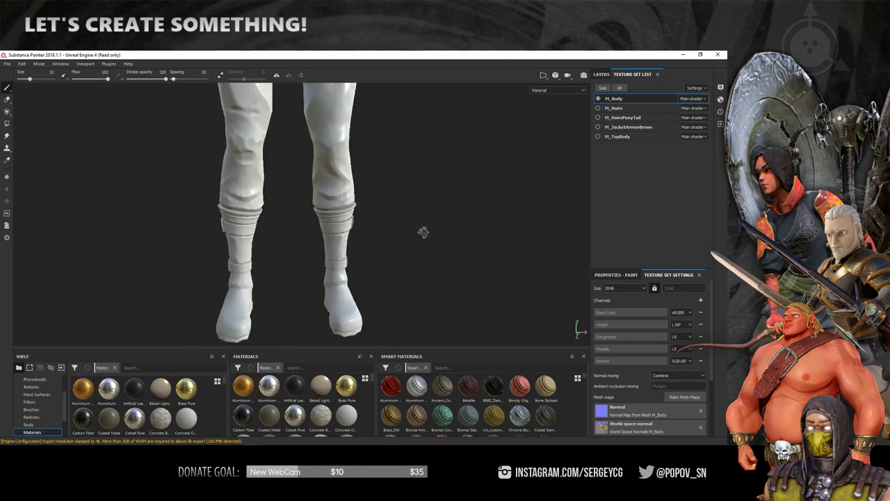
mouse_move(422, 232)
alt+mouse_down()
mouse_move(49, 215)
mouse_move(338, 224)
alt+mouse_up()
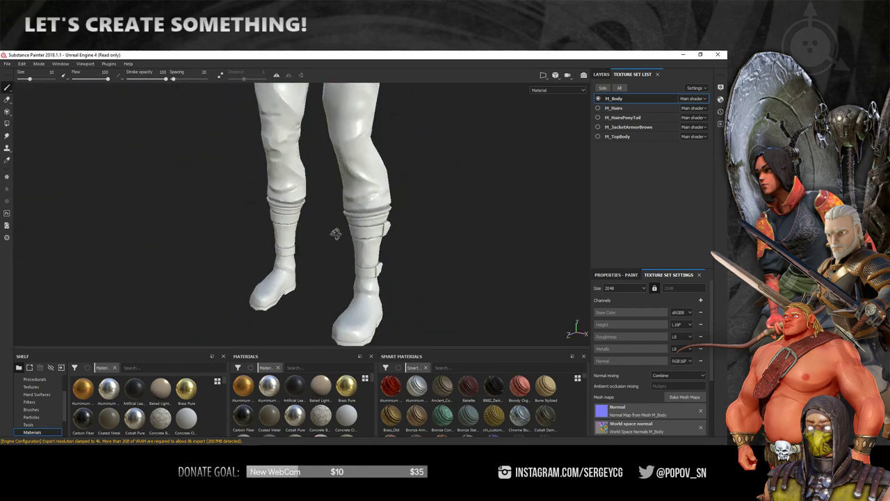
Switch the environment lighting to the studio_03 map.
click(720, 88)
click(658, 148)
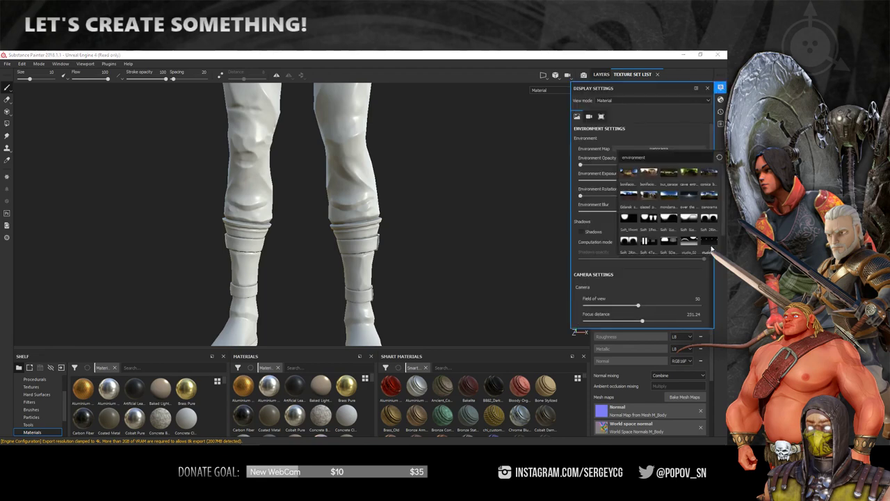
click(667, 179)
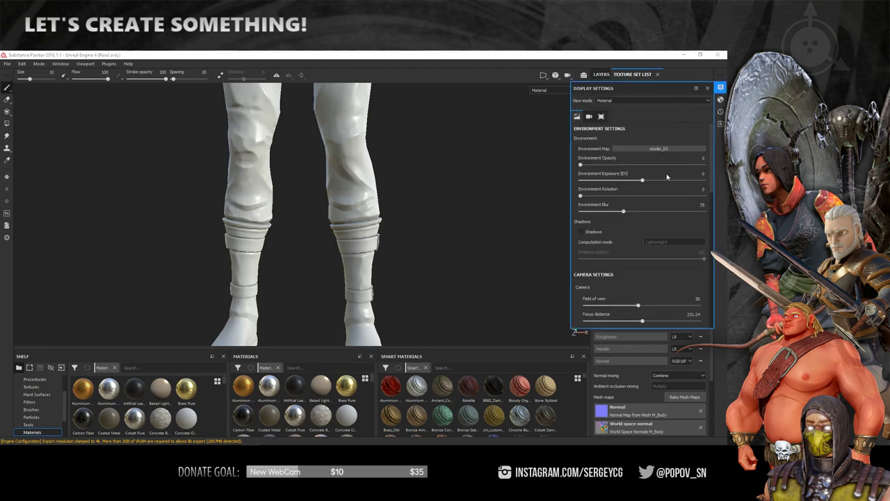
click(721, 88)
Orbit from the back of the hips to a front torso view and scroll to the Mesh maps list.
mouse_move(455, 153)
alt+middle_down()
mouse_move(353, 290)
mouse_move(385, 252)
alt+middle_up()
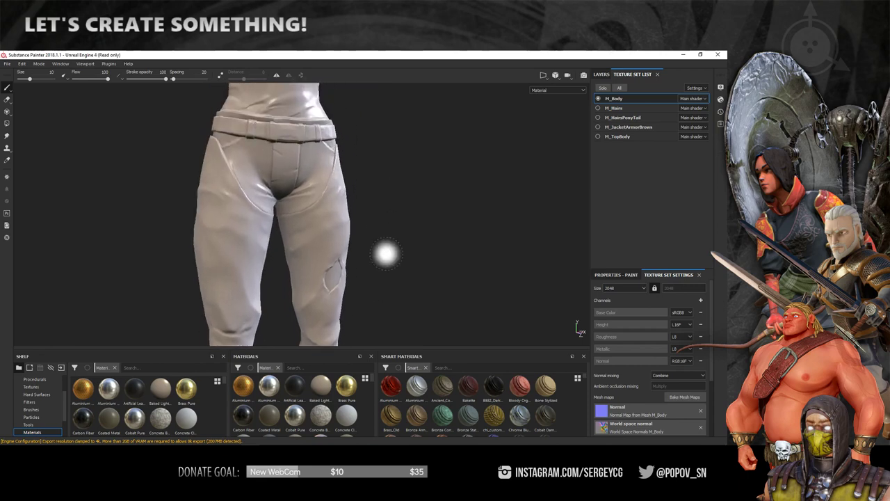
alt+middle_drag(396, 139, 403, 271)
mouse_move(403, 272)
alt+mouse_down()
mouse_move(518, 201)
mouse_move(407, 264)
alt+mouse_up()
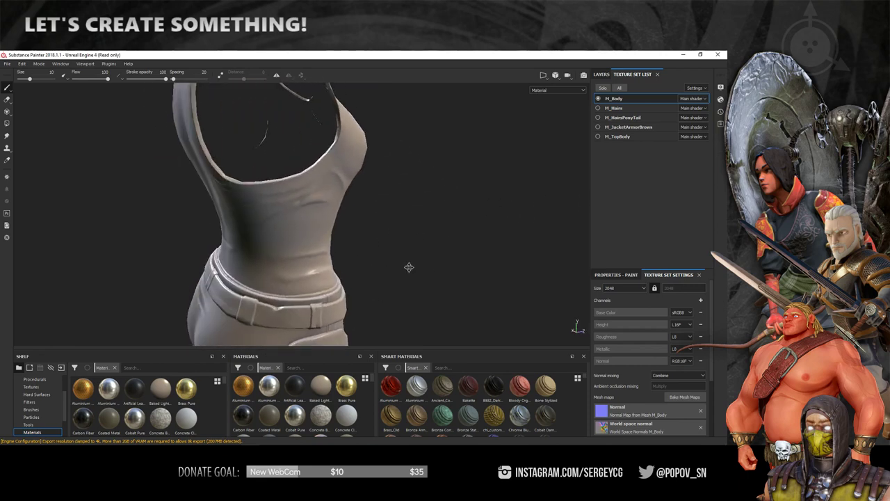
mouse_move(408, 265)
alt+middle_down()
mouse_move(465, 175)
mouse_move(473, 119)
mouse_move(508, 159)
mouse_move(500, 167)
alt+middle_up()
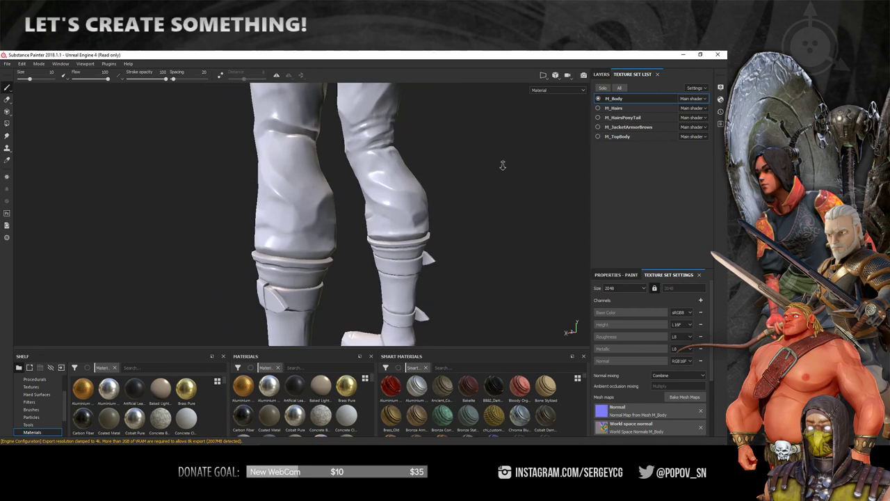
alt+right_drag(501, 167, 427, 163)
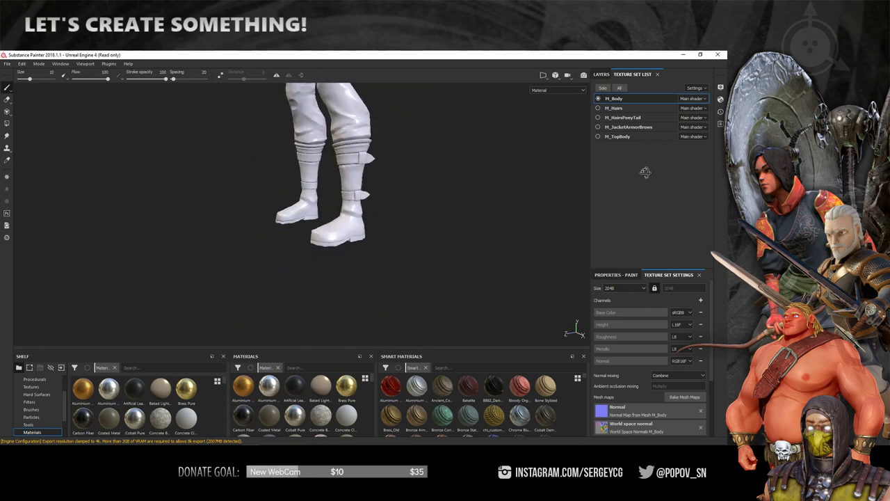
mouse_move(642, 173)
alt+mouse_down()
mouse_move(404, 283)
mouse_move(457, 175)
alt+mouse_up()
alt+middle_drag(456, 174, 364, 202)
alt+drag(364, 203, 369, 198)
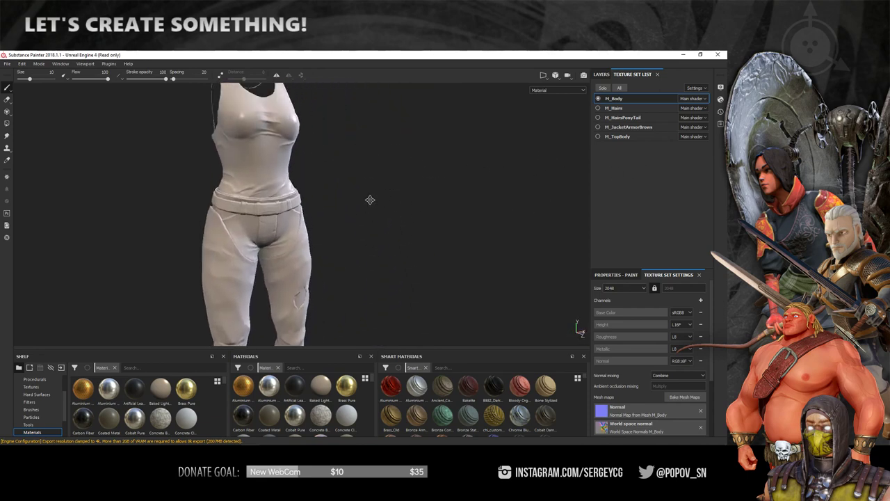
mouse_move(369, 199)
alt+middle_down()
mouse_move(365, 210)
mouse_move(387, 236)
mouse_move(396, 203)
alt+middle_up()
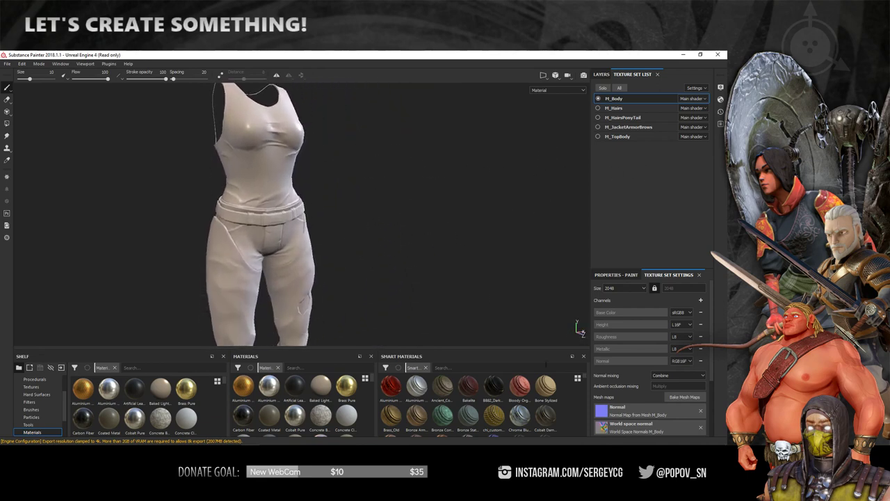
scroll(638, 413, down, 3)
scroll(637, 413, down, 1)
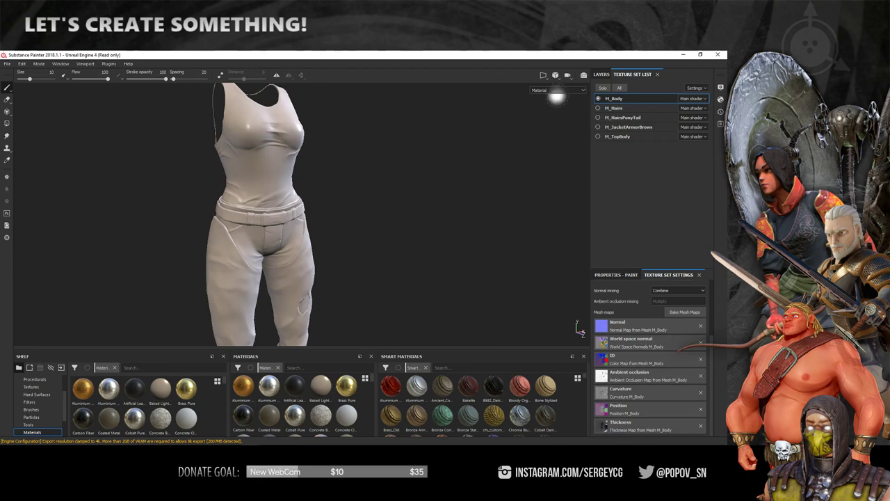
Add Fill layer 1 above Layer 1 on M_Body with a Color selection mask picking from the ID map.
click(601, 74)
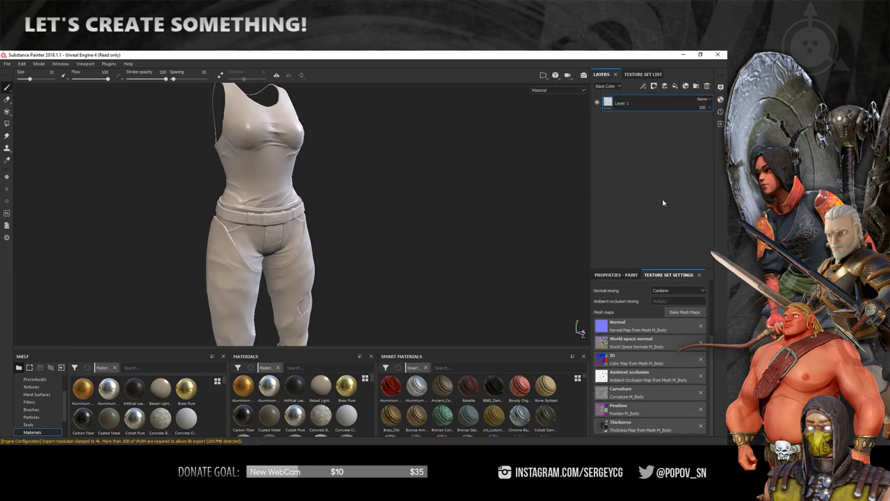
click(674, 86)
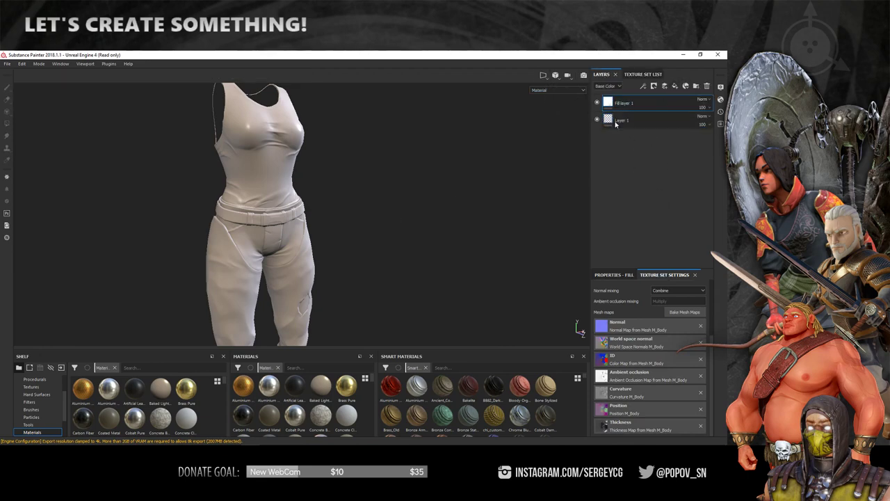
right_click(628, 121)
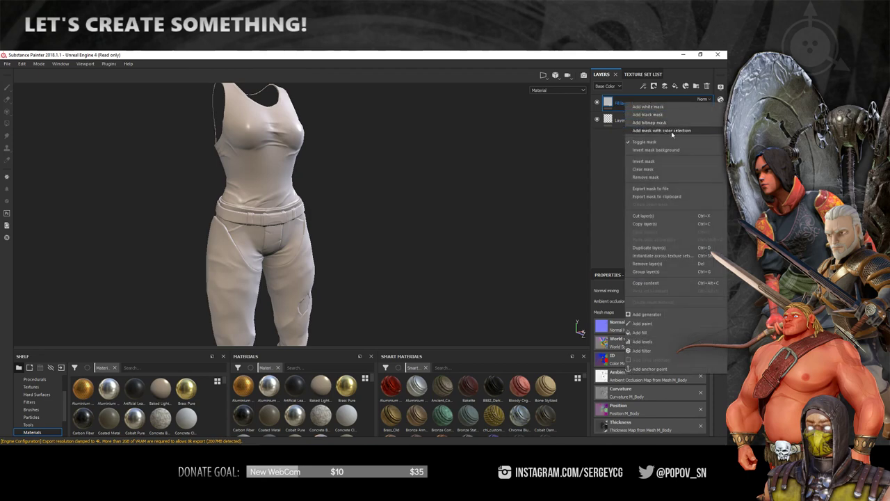
key(Escape)
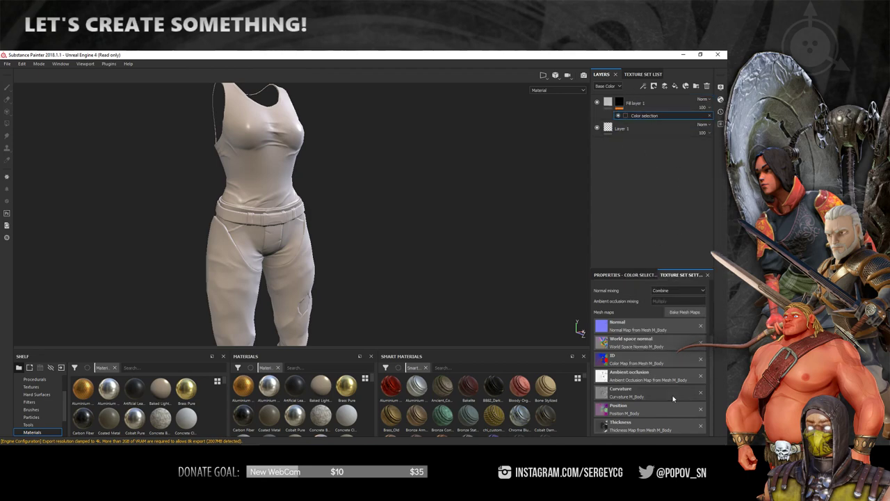
click(633, 275)
click(695, 363)
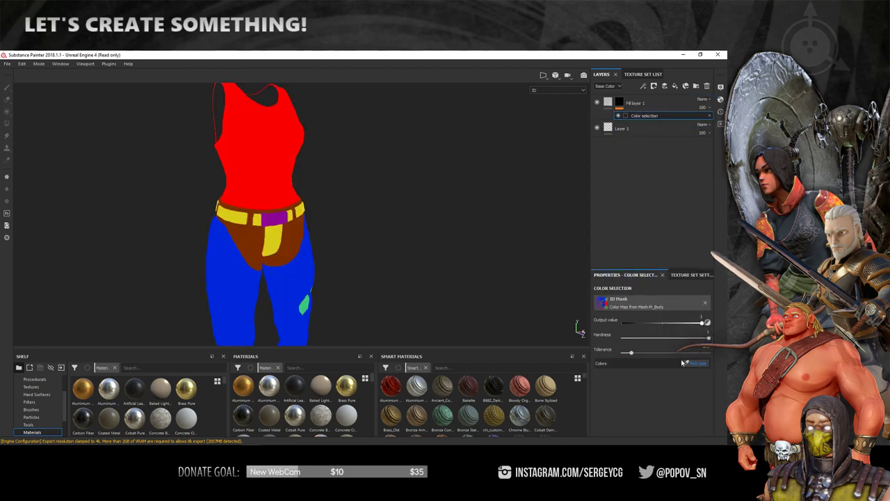
click(368, 297)
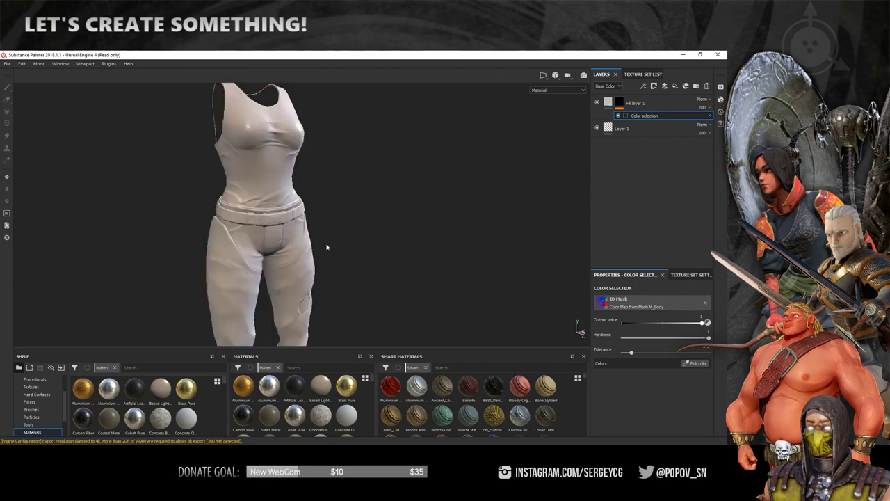
click(692, 363)
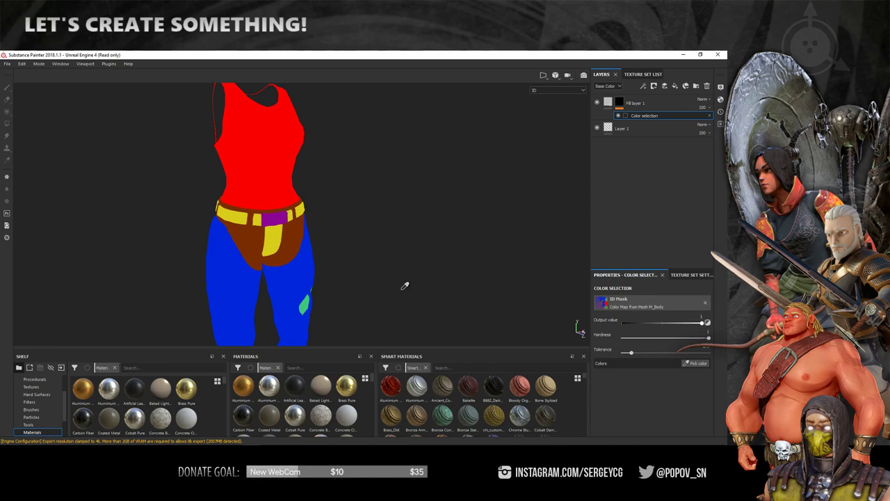
Hide M_Body and M_TopBody and show only M_JacketArmorBrows in the Texture Set List.
key(1)
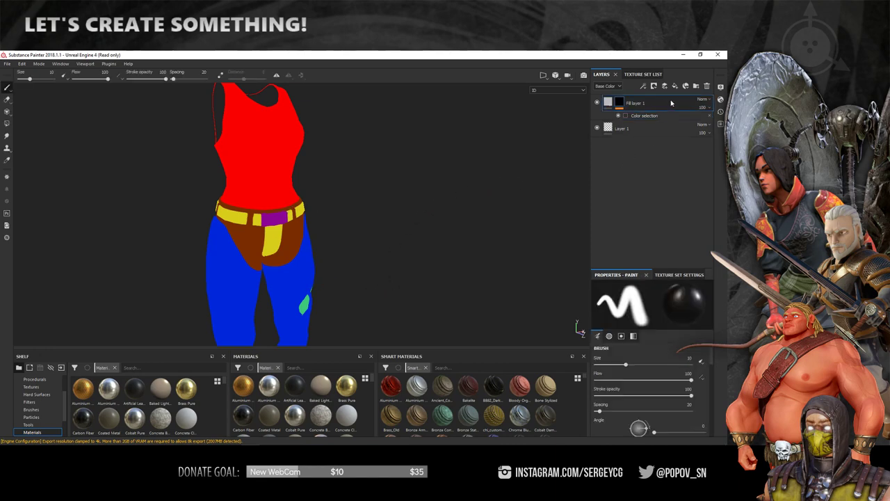
key(m)
click(638, 74)
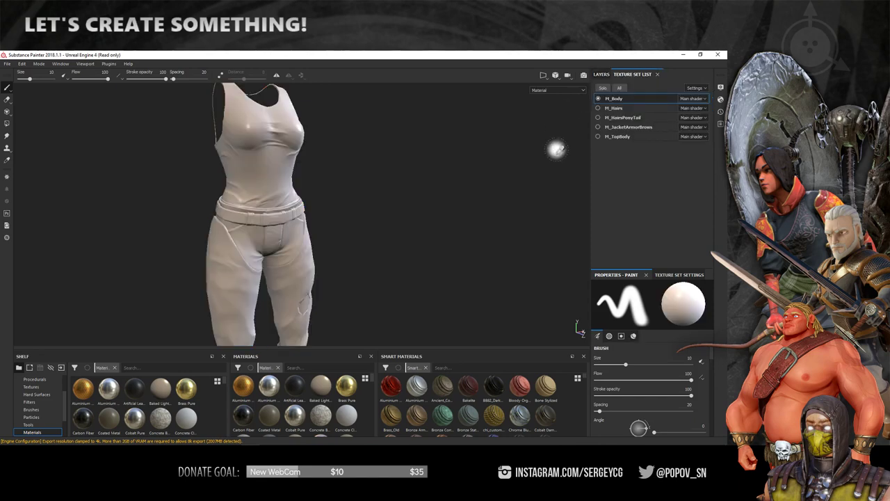
click(598, 117)
click(598, 137)
click(598, 136)
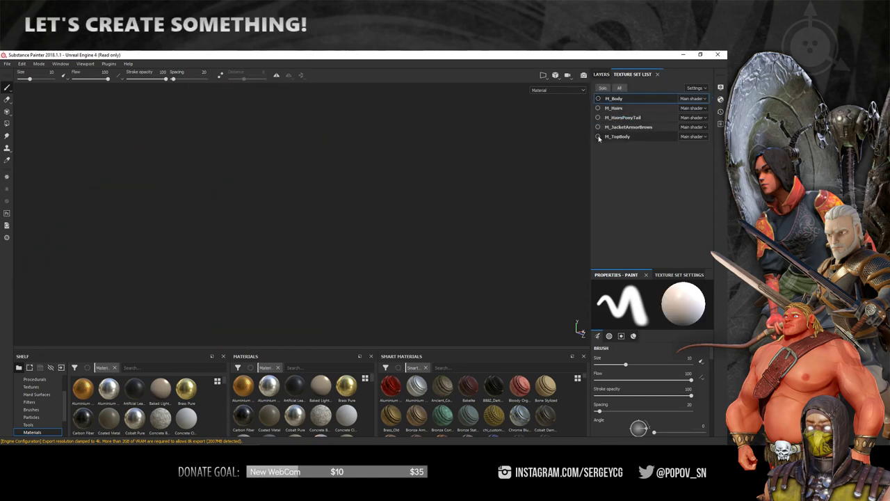
click(598, 128)
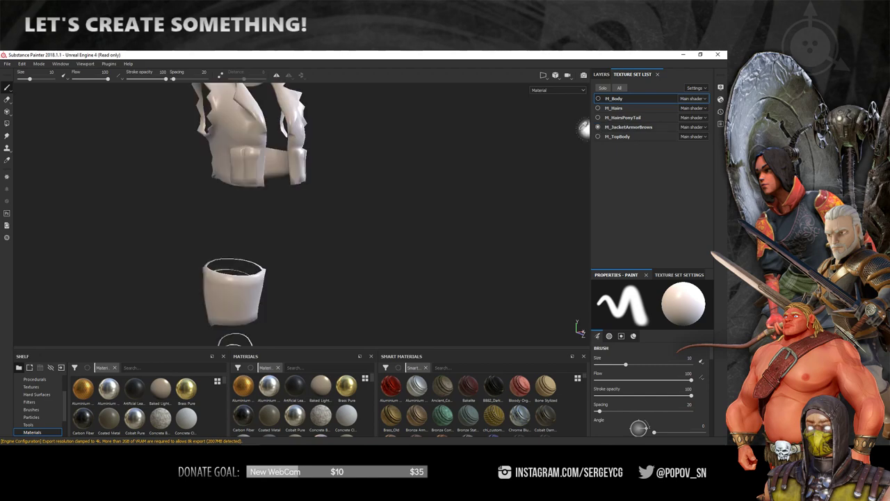
Orbit around the white jacket and armour pieces, then bring up Texture Set Settings.
mouse_move(383, 203)
alt+mouse_down()
mouse_move(372, 195)
mouse_move(376, 238)
mouse_move(360, 206)
mouse_move(221, 151)
alt+mouse_up()
mouse_move(377, 232)
alt+mouse_down()
mouse_move(324, 174)
mouse_move(159, 155)
alt+mouse_up()
alt+drag(355, 211, 471, 187)
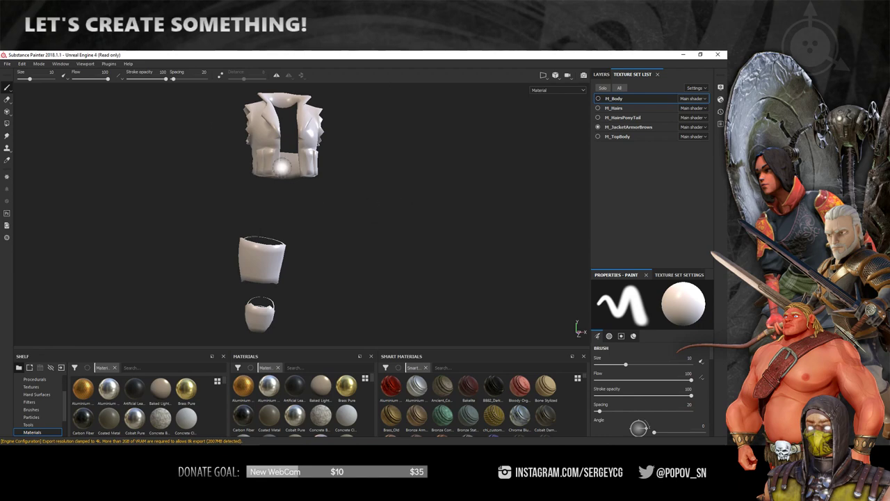
alt+drag(346, 185, 368, 211)
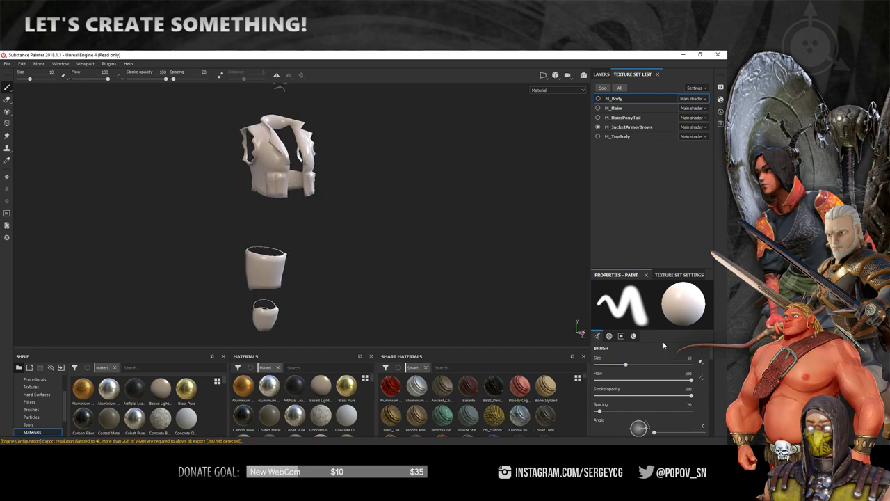
click(675, 275)
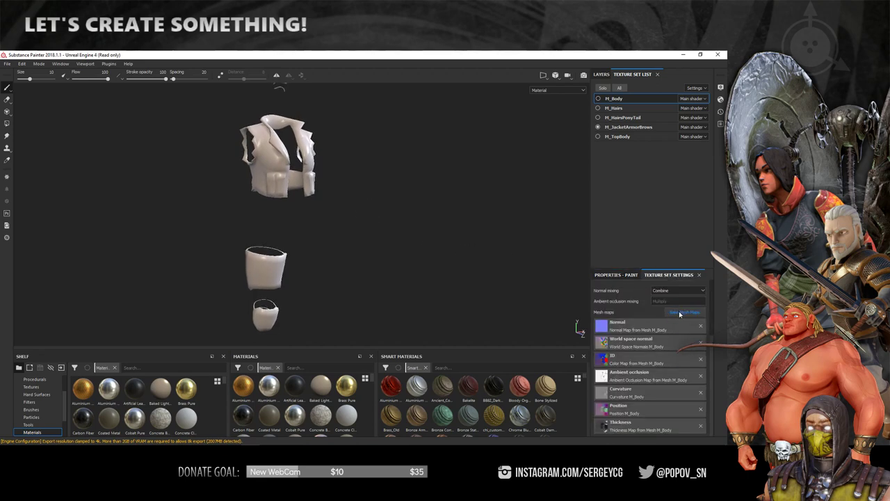
Make M_JacketArmorBrows active and bake it from the JacketHD high-poly with Subsampling 4x4 antialiasing.
click(619, 127)
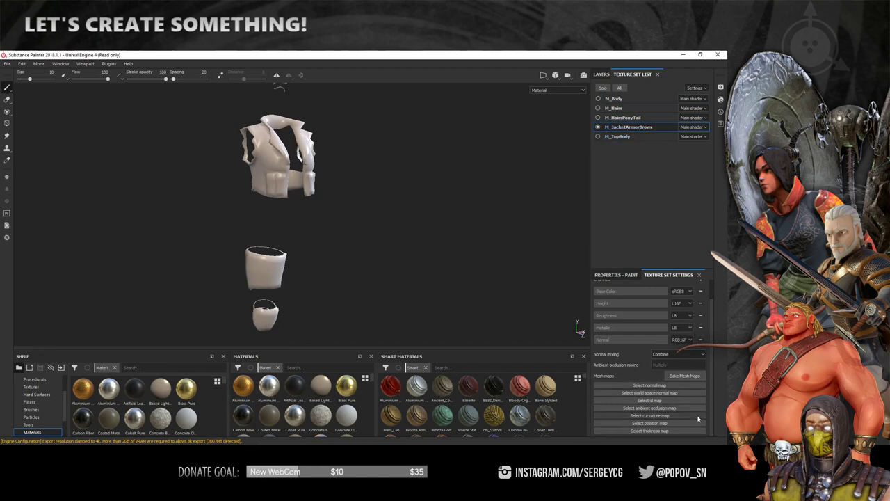
click(686, 375)
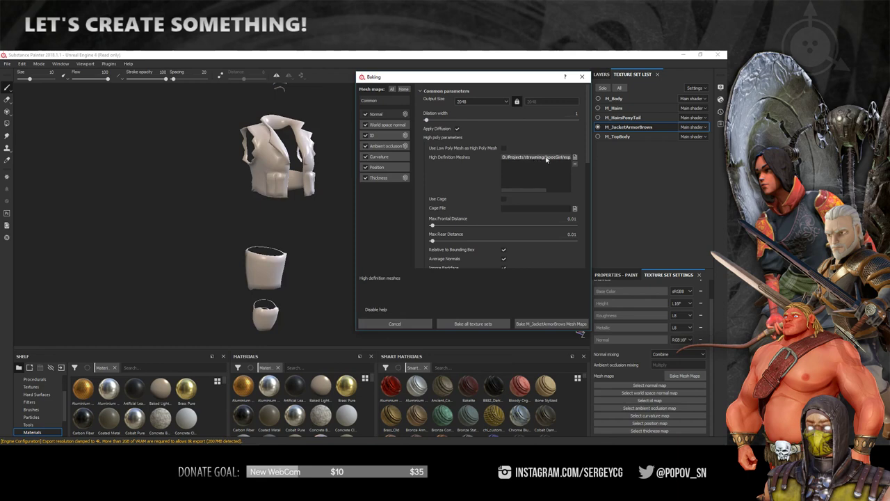
click(574, 157)
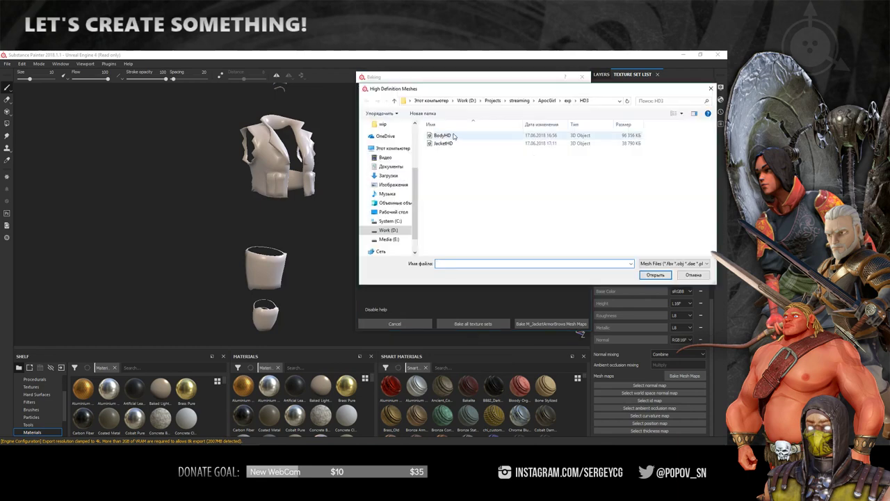
click(443, 144)
click(655, 275)
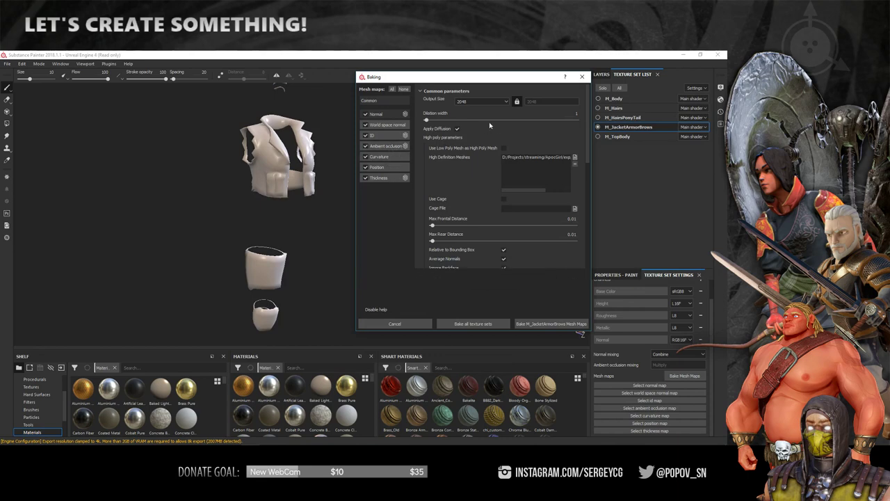
scroll(553, 208, down, 1)
scroll(552, 229, down, 2)
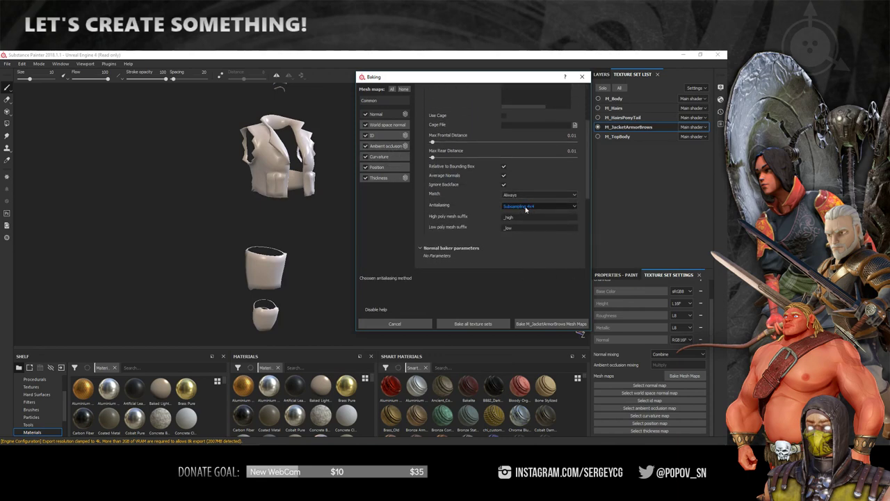
click(562, 322)
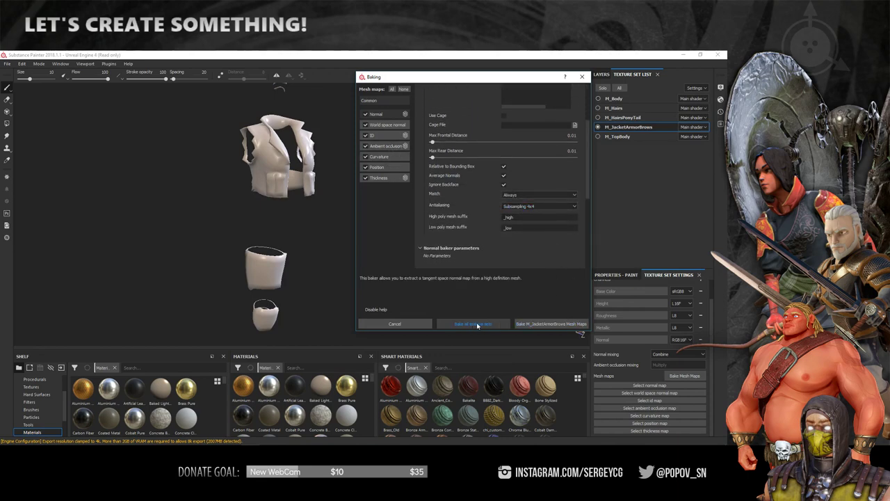
Bake the M_JacketArmorBrows mesh maps and zoom in on the lower garment piece.
click(570, 328)
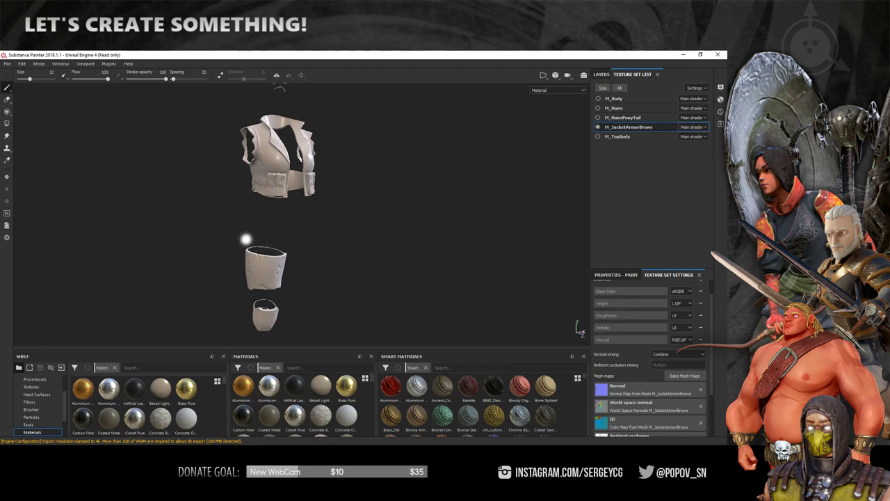
alt+right_drag(243, 238, 392, 268)
alt+middle_drag(391, 268, 320, 235)
mouse_move(320, 235)
alt+mouse_down()
mouse_move(402, 193)
mouse_move(334, 188)
mouse_move(347, 209)
alt+mouse_up()
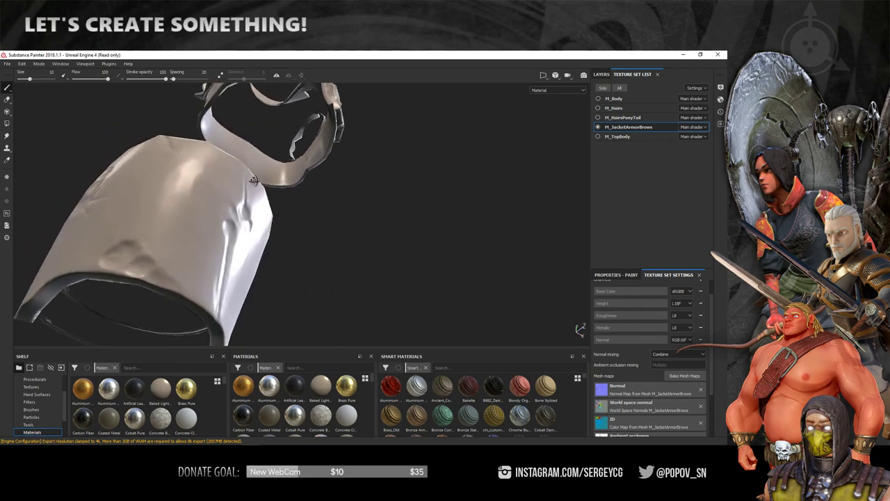
Orbit around the jacket's front, pocketed side and back to check the baked detail.
mouse_move(347, 208)
alt+right_down()
mouse_move(576, 324)
mouse_move(331, 354)
mouse_move(451, 206)
alt+right_up()
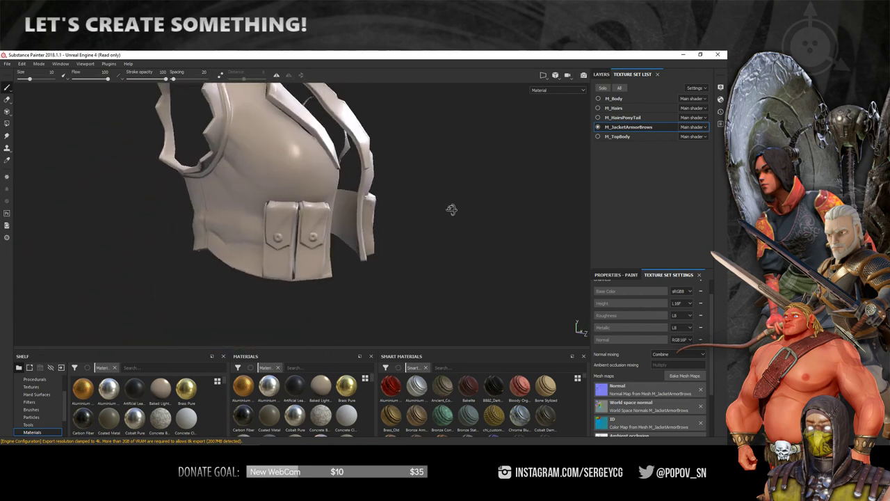
mouse_move(452, 206)
alt+mouse_down()
mouse_move(514, 202)
mouse_move(469, 205)
mouse_move(410, 266)
mouse_move(164, 252)
mouse_move(100, 239)
mouse_move(219, 252)
alt+mouse_up()
alt+right_drag(218, 252, 509, 223)
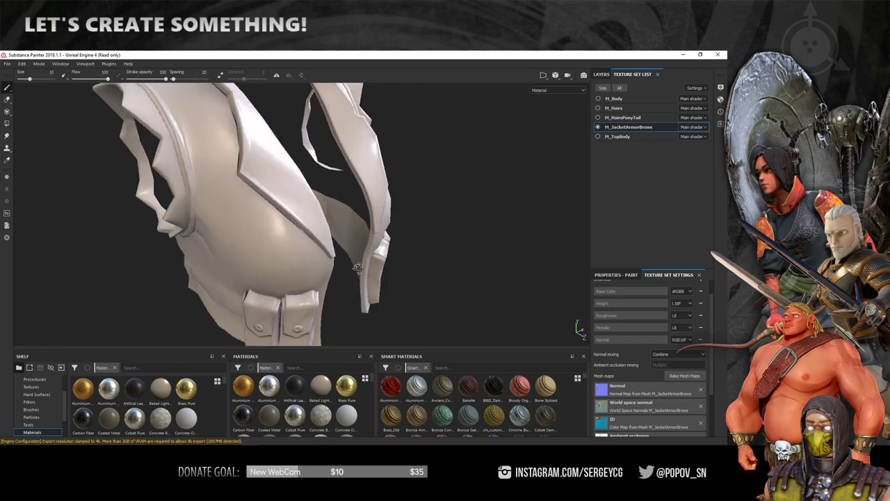
mouse_move(509, 223)
alt+mouse_down()
mouse_move(622, 202)
mouse_move(617, 224)
mouse_move(419, 238)
alt+mouse_up()
alt+right_drag(419, 238, 411, 205)
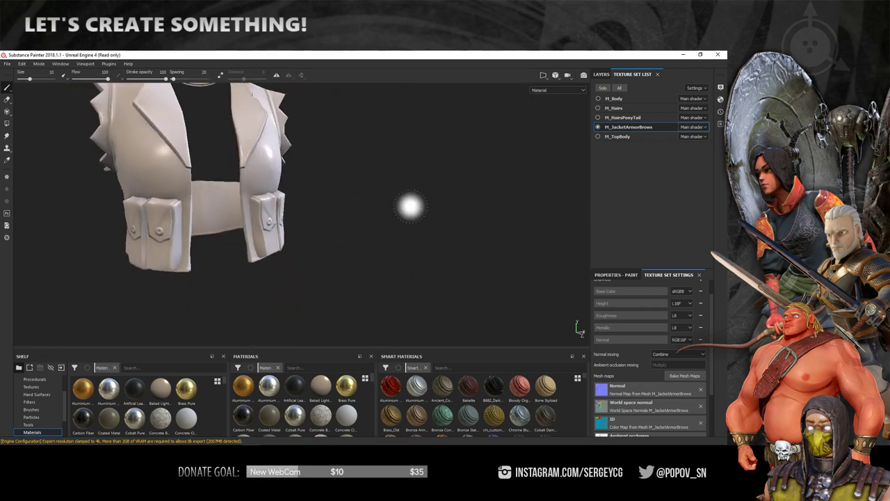
alt+middle_drag(411, 205, 427, 209)
alt+right_drag(427, 209, 308, 223)
alt+drag(309, 223, 389, 201)
mouse_move(389, 201)
alt+right_down()
mouse_move(345, 204)
mouse_move(452, 159)
mouse_move(399, 201)
alt+right_up()
Show M_Body again and orbit around the jacket and pants from back, side and front.
click(598, 99)
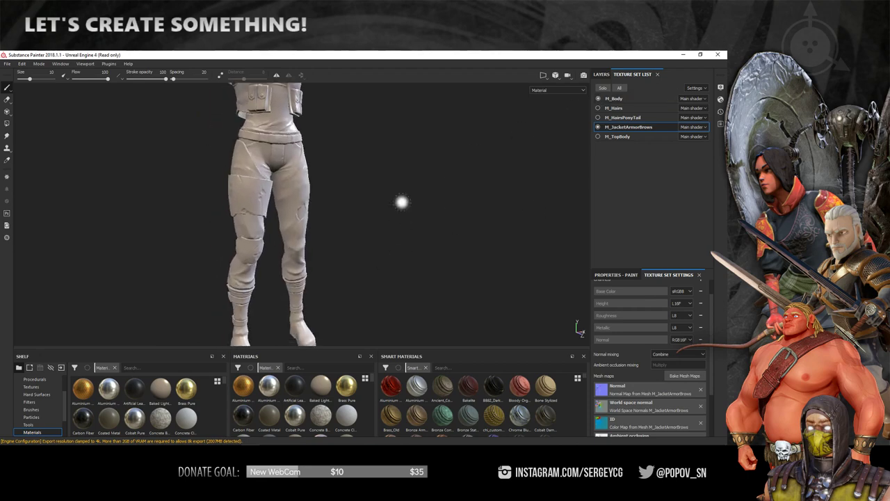
mouse_move(399, 201)
alt+mouse_down()
mouse_move(58, 208)
mouse_move(409, 212)
alt+mouse_up()
alt+right_drag(410, 212, 383, 260)
mouse_move(383, 260)
alt+mouse_down()
mouse_move(50, 246)
mouse_move(255, 218)
mouse_move(455, 237)
mouse_move(235, 231)
alt+mouse_up()
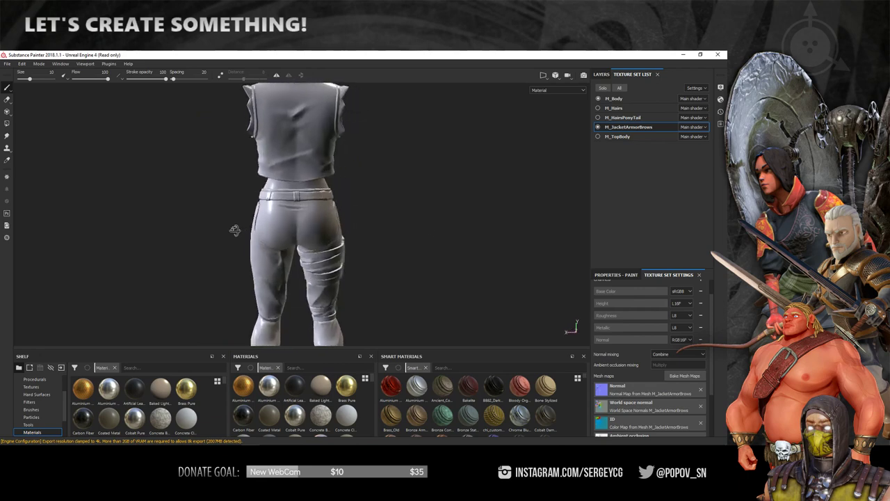
mouse_move(235, 231)
alt+right_down()
mouse_move(545, 219)
mouse_move(407, 200)
mouse_move(453, 191)
alt+right_up()
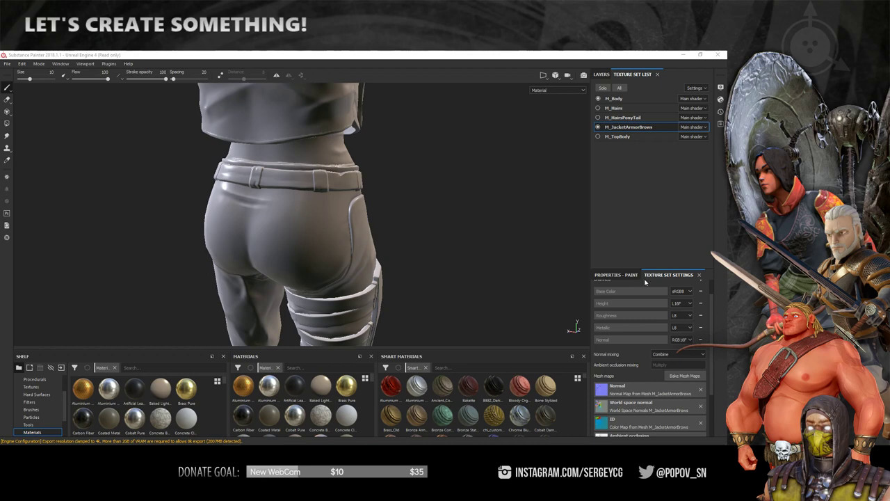
alt+drag(438, 191, 224, 192)
mouse_move(536, 173)
alt+mouse_down()
mouse_move(437, 260)
mouse_move(418, 244)
mouse_move(350, 239)
alt+mouse_up()
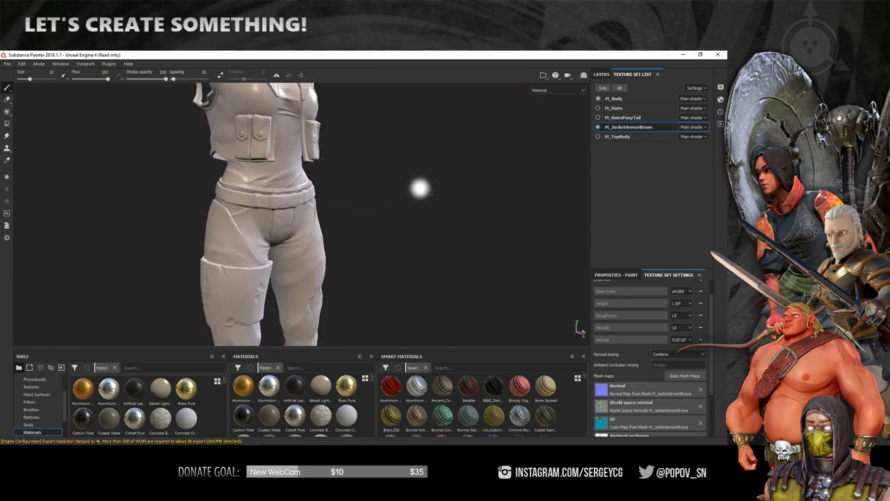
alt+drag(420, 188, 417, 243)
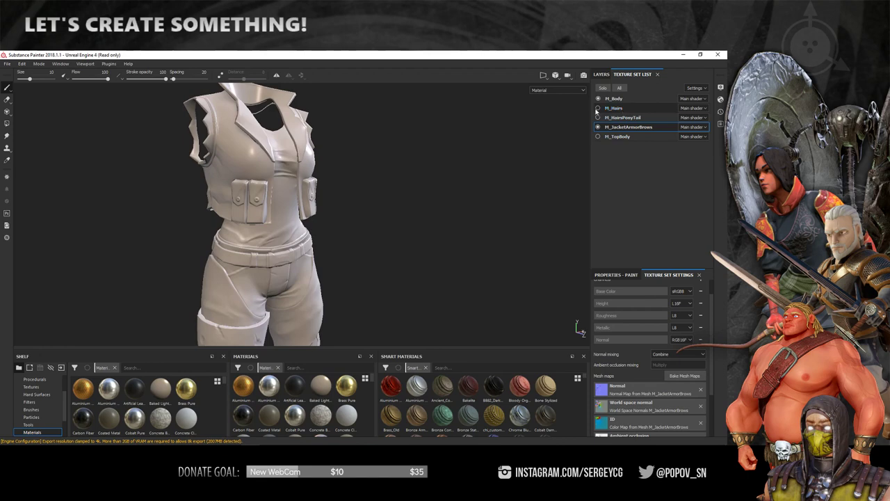
Make M_Hairs visible and hide M_JacketArmorBrows and M_Body to isolate the hair mesh.
click(597, 108)
mouse_move(492, 163)
alt+mouse_down()
mouse_move(405, 199)
mouse_move(423, 224)
alt+mouse_up()
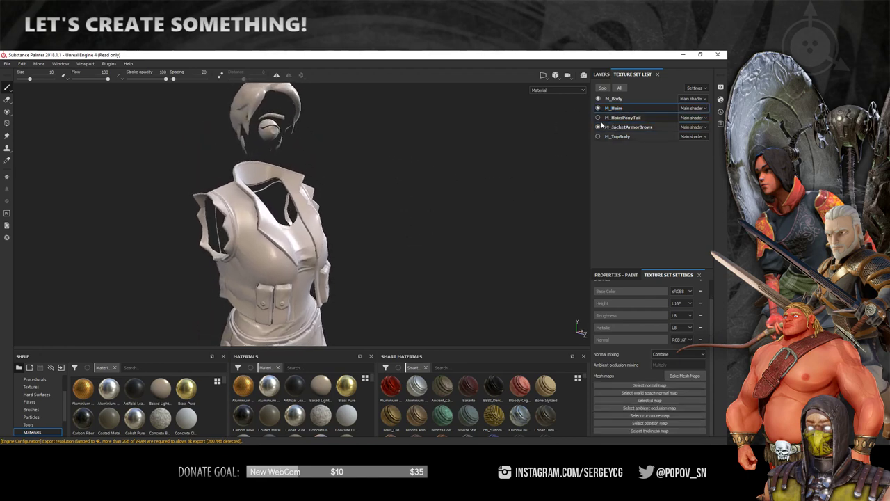
click(598, 126)
click(597, 98)
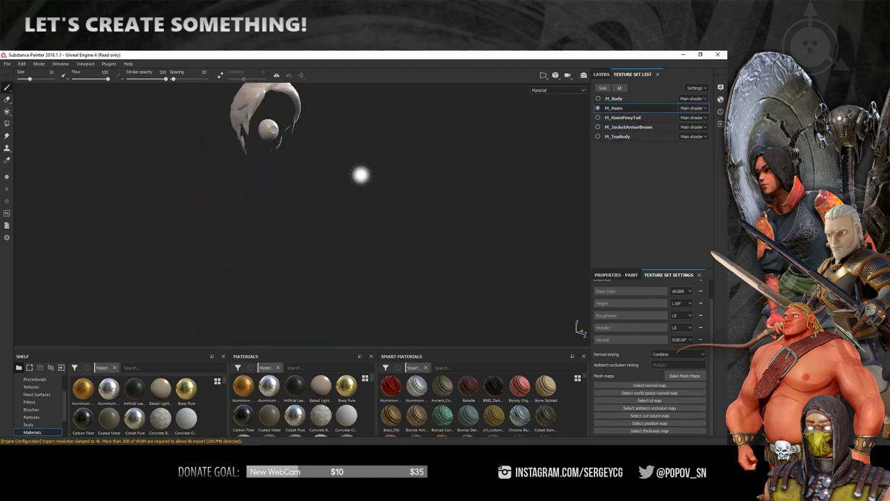
mouse_move(360, 175)
alt+mouse_down()
mouse_move(271, 221)
mouse_move(149, 220)
alt+mouse_up()
Close the current ZBrush scene without saving and load the ApocGirl_v10 project from recent paths.
shift+right_drag(149, 221, 224, 215)
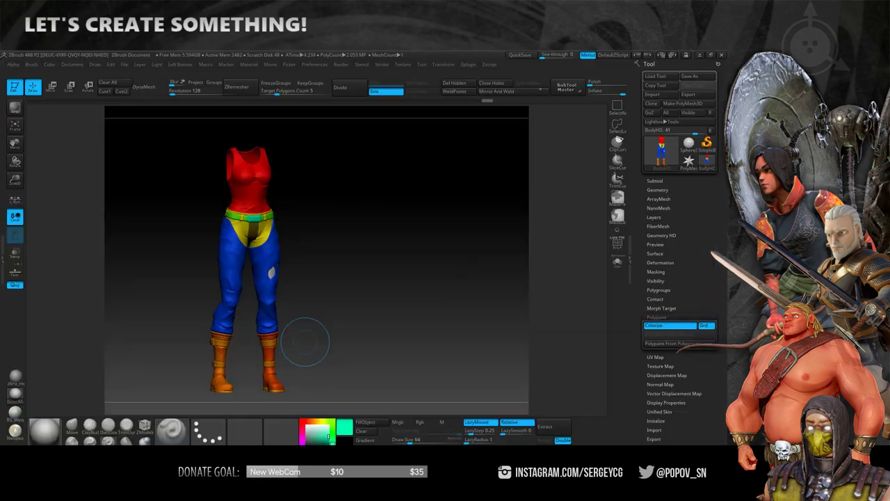
drag(342, 239, 377, 210)
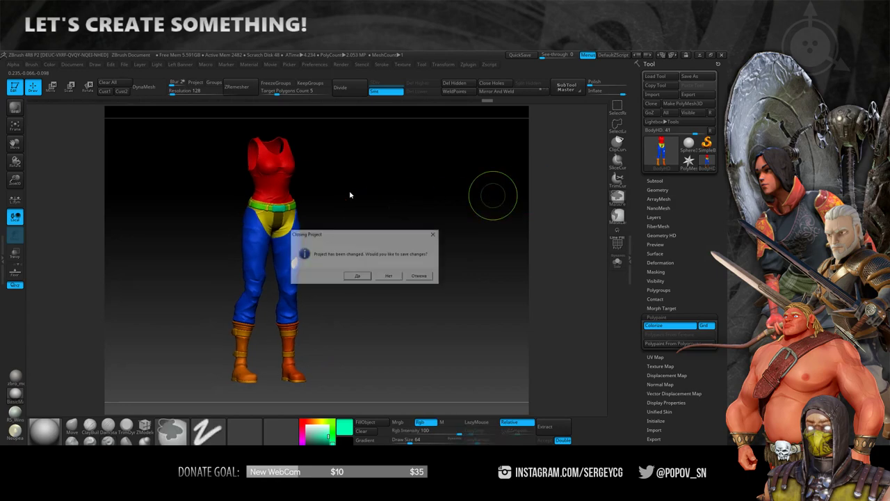
click(388, 275)
click(275, 232)
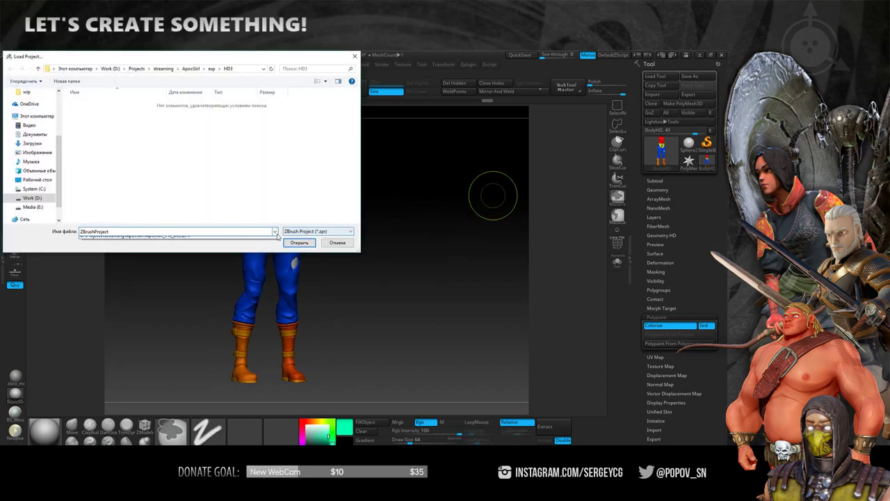
click(264, 236)
click(299, 243)
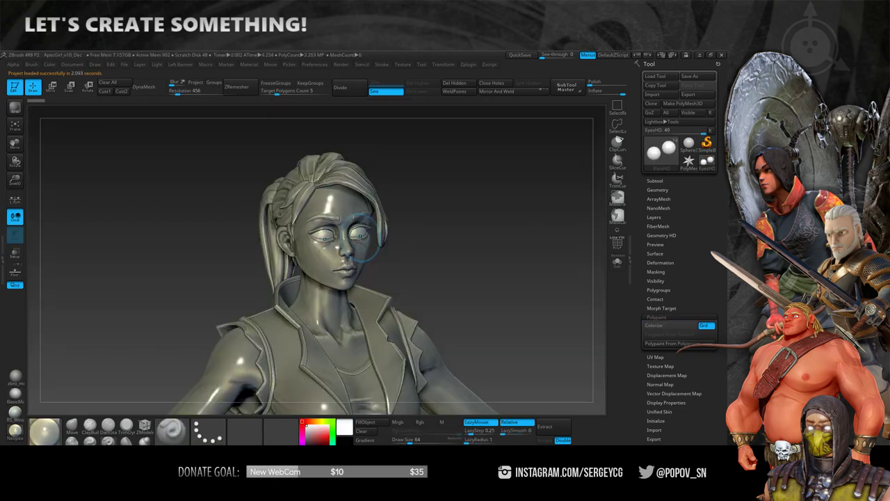
Turn the bust to a left profile and compare it with the hair mesh in Substance Painter.
alt+right_drag(361, 236, 410, 240)
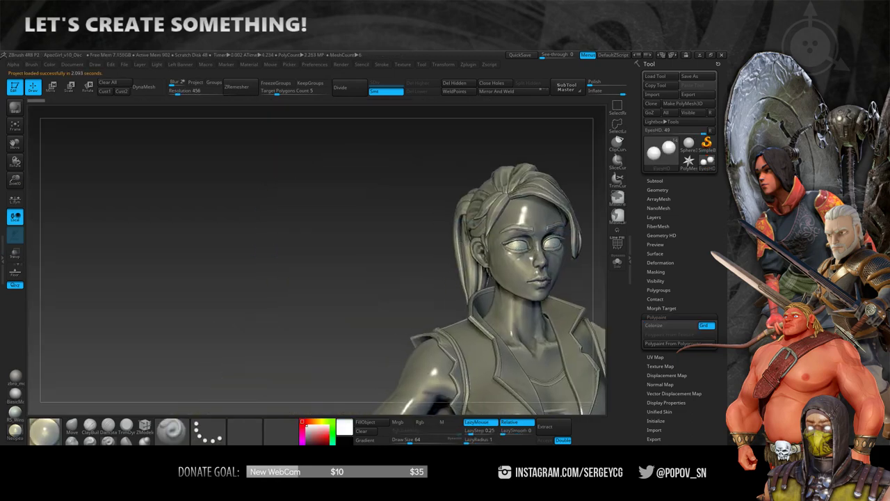
drag(409, 239, 327, 221)
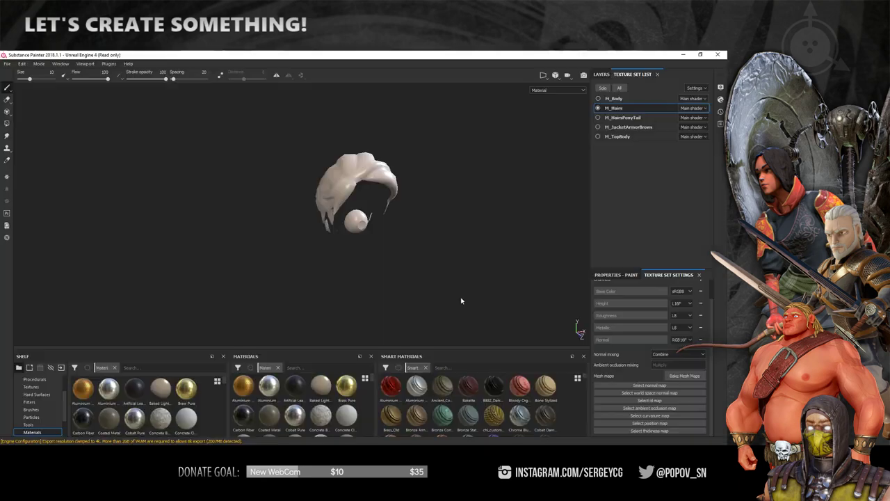
key(alt+Tab)
mouse_move(345, 241)
alt+mouse_down()
mouse_move(177, 239)
mouse_move(376, 284)
alt+mouse_up()
key(alt+Tab)
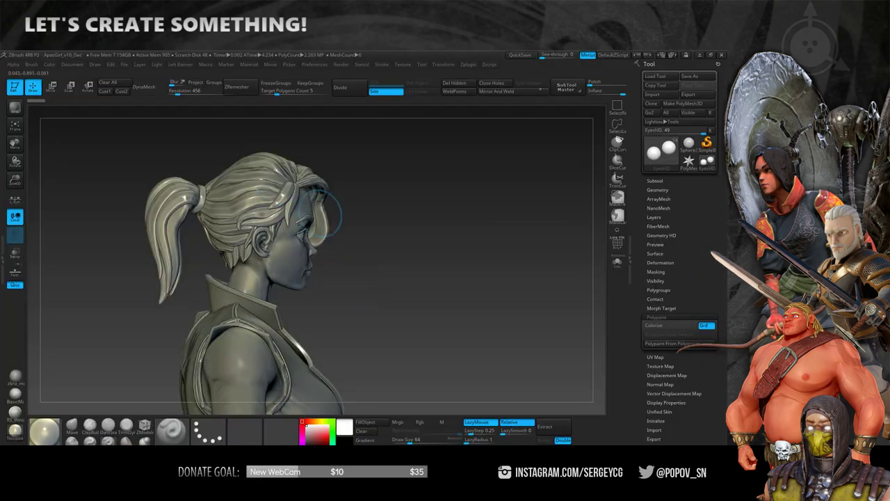
Make HairsHD the active subtool and solo it, hiding all other subtools.
alt+click(314, 246)
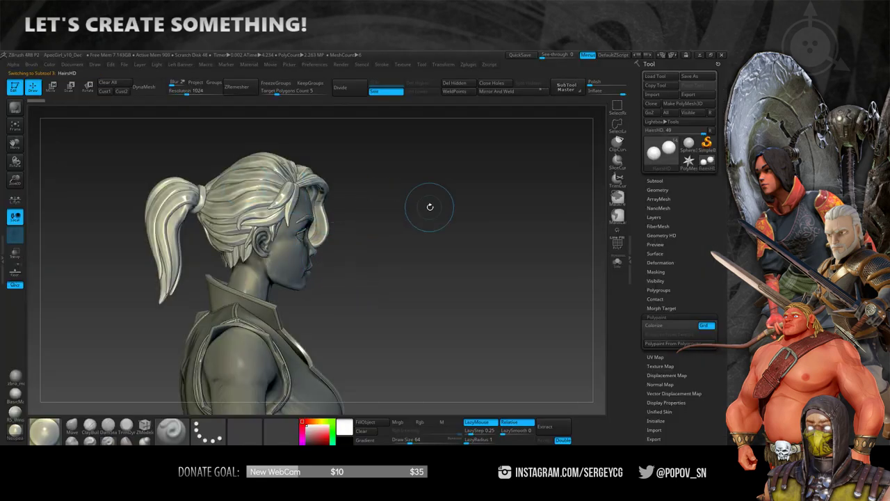
click(655, 181)
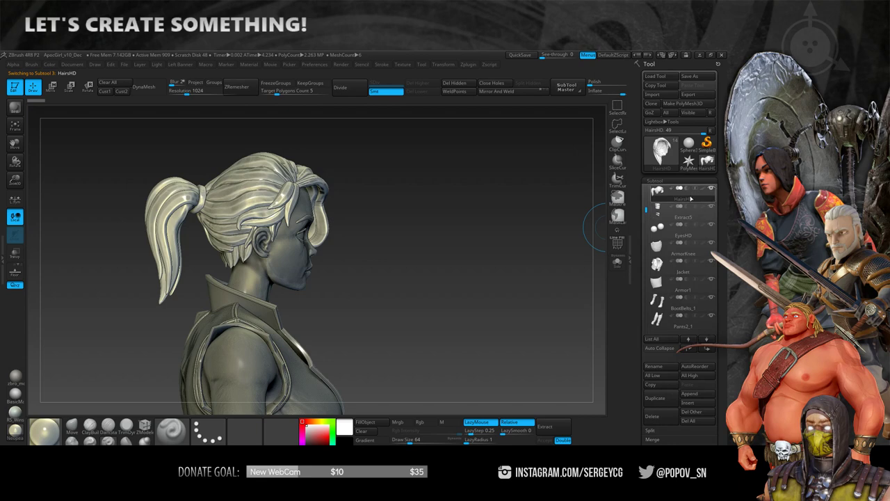
drag(440, 226, 486, 230)
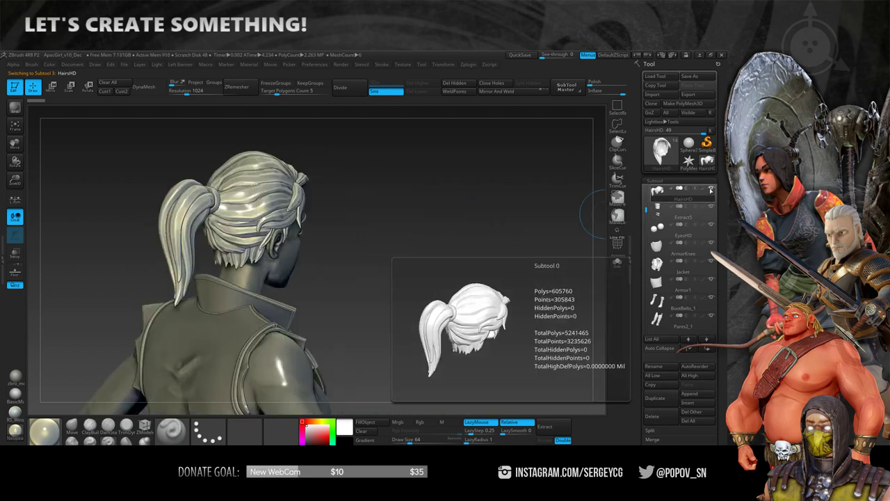
key(ctrl)
ctrl+shift+click(712, 190)
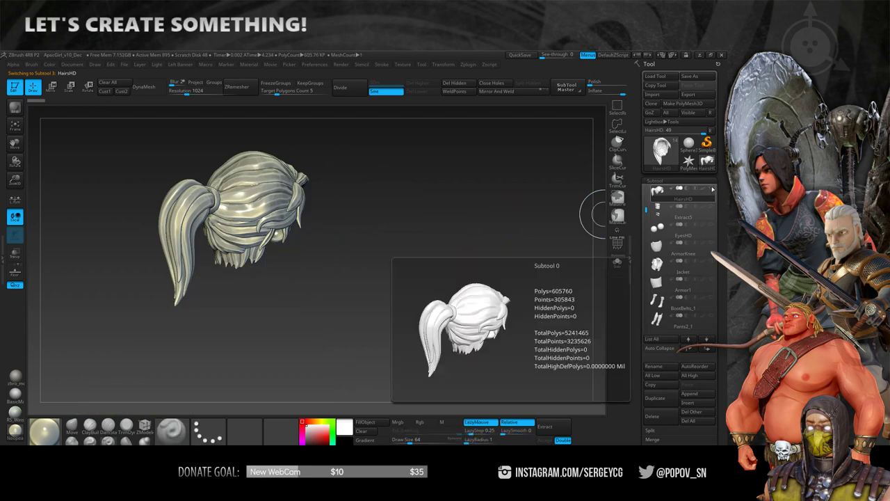
Rotate the isolated hair through front and three-quarter views, then return to the standard brush.
drag(373, 194, 588, 207)
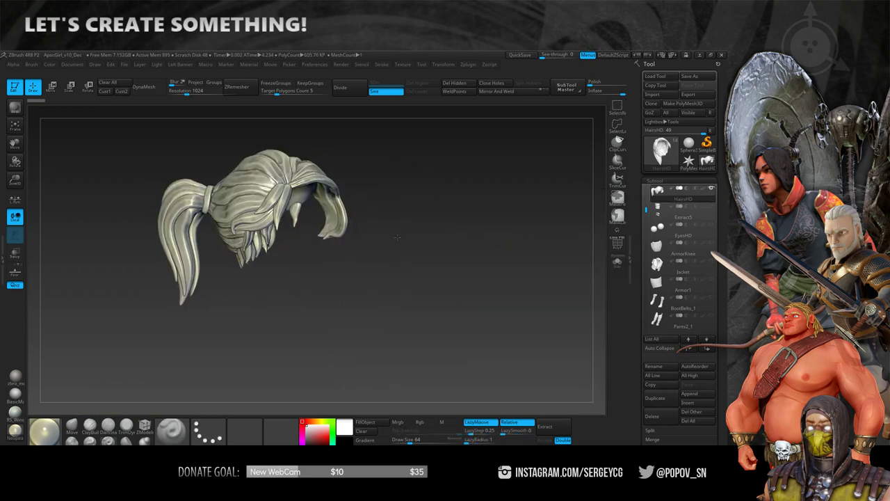
mouse_move(399, 225)
mouse_down()
mouse_move(381, 245)
mouse_move(384, 203)
mouse_move(421, 202)
mouse_move(321, 190)
mouse_up()
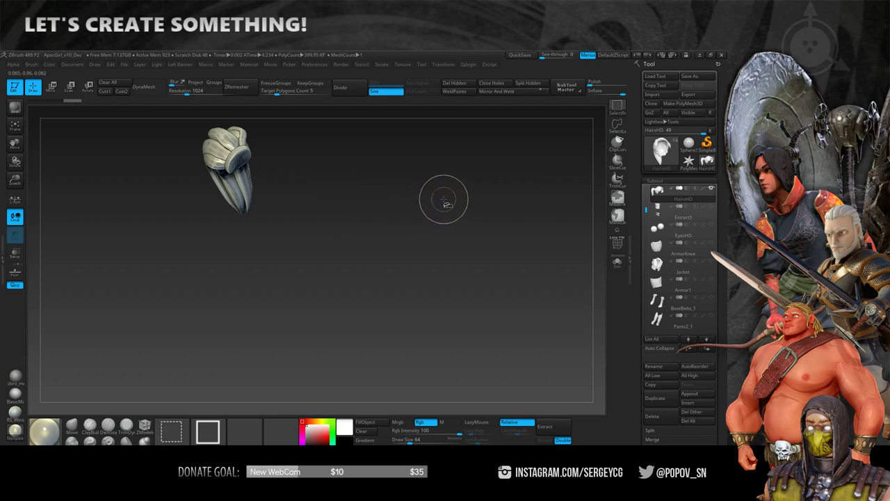
mouse_move(445, 200)
mouse_down()
mouse_move(177, 185)
mouse_move(252, 185)
mouse_move(169, 175)
mouse_up()
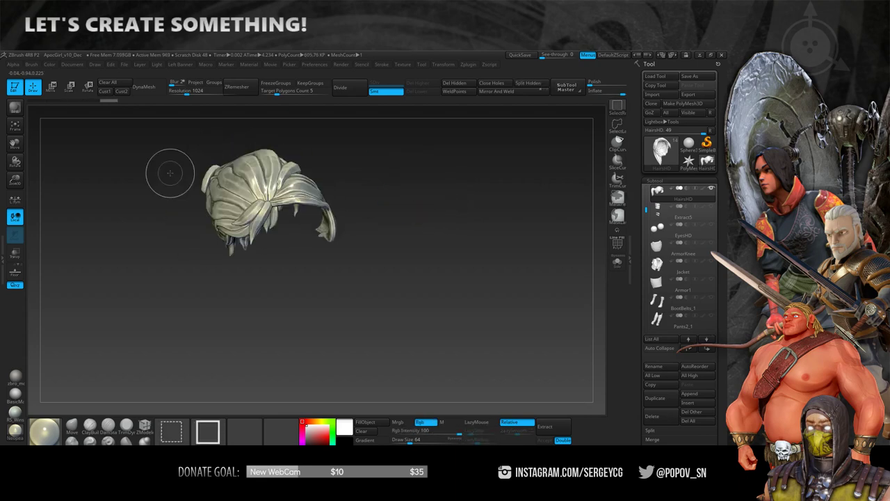
mouse_move(418, 192)
mouse_down()
mouse_move(230, 191)
mouse_move(269, 216)
mouse_move(431, 217)
mouse_up()
drag(481, 221, 412, 225)
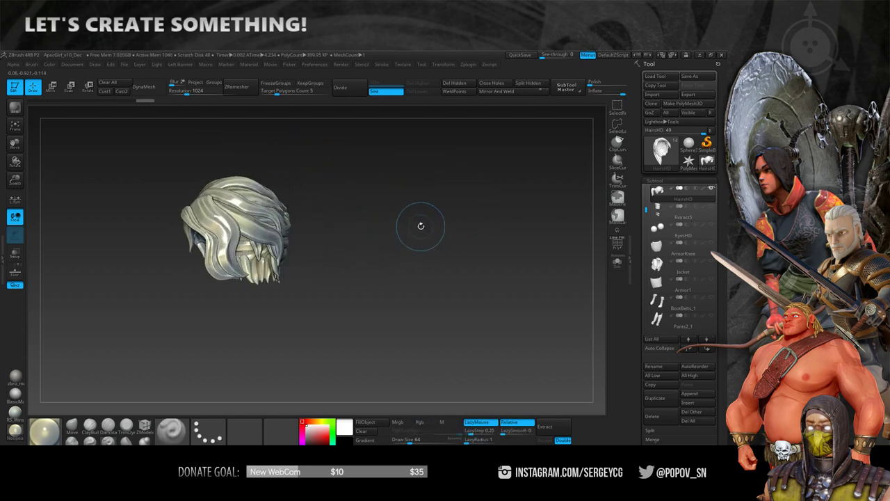
key(b)
key(c)
key(b)
drag(384, 231, 434, 333)
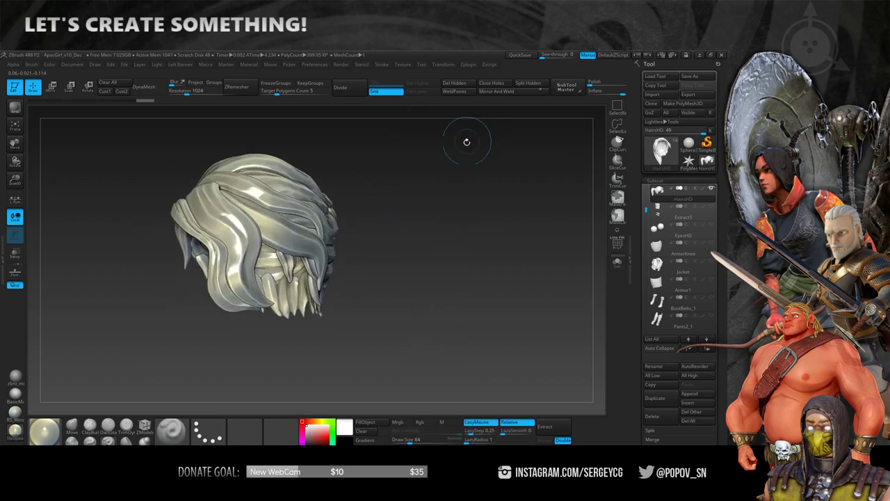
Expand the Tool > Polygroups options and preview the hair's polygroup colours with Shift+F.
scroll(634, 408, down, 5)
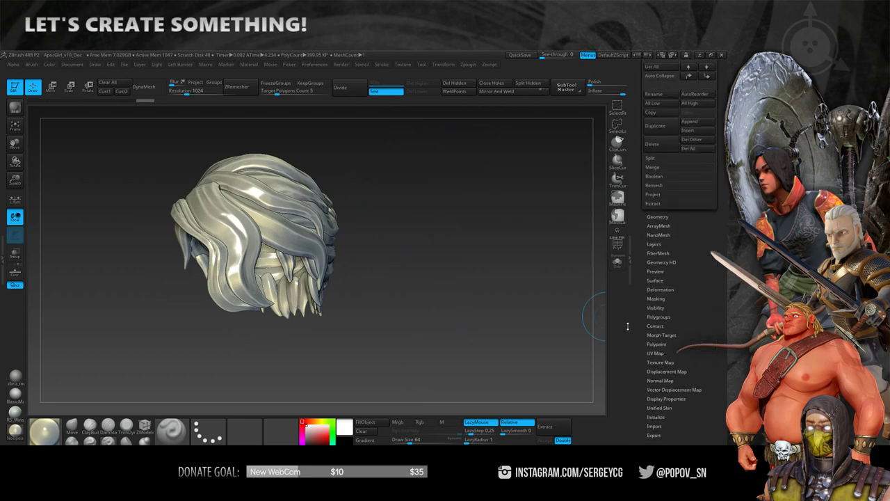
click(659, 317)
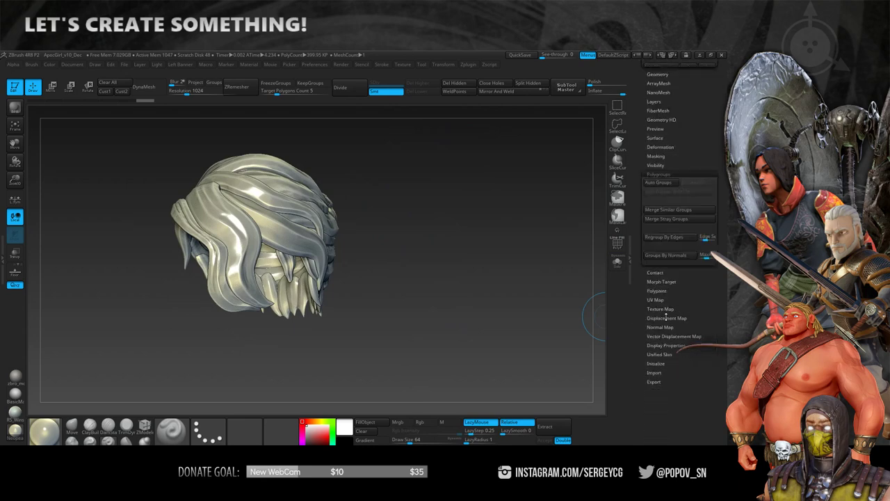
drag(635, 89, 636, 142)
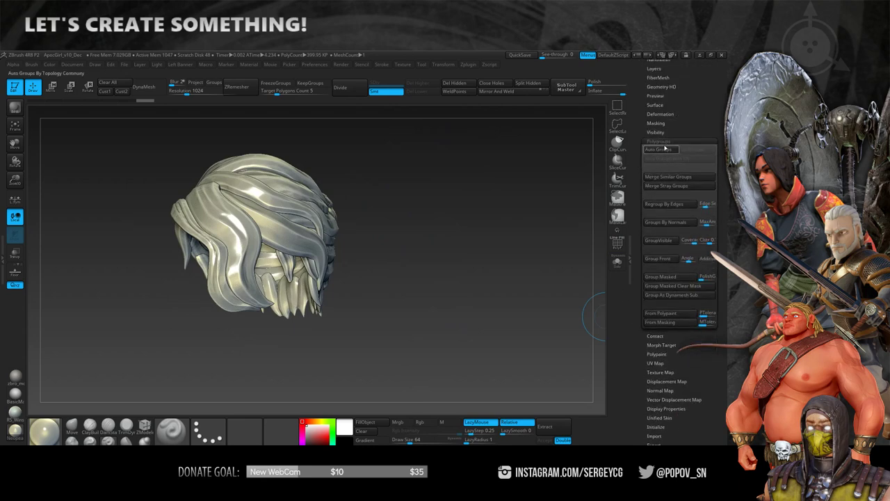
key(shift+f)
mouse_move(433, 229)
mouse_down()
mouse_move(422, 232)
mouse_move(445, 264)
mouse_up()
key(shift+f)
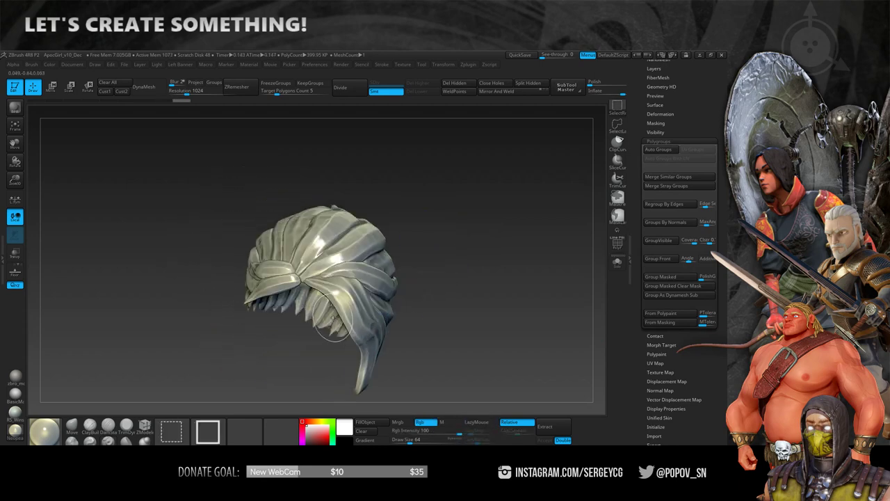
Rotate the hair cap through front and side views, toggling polygroup display again.
mouse_move(468, 290)
mouse_down()
mouse_move(466, 243)
mouse_move(490, 240)
mouse_move(467, 238)
mouse_up()
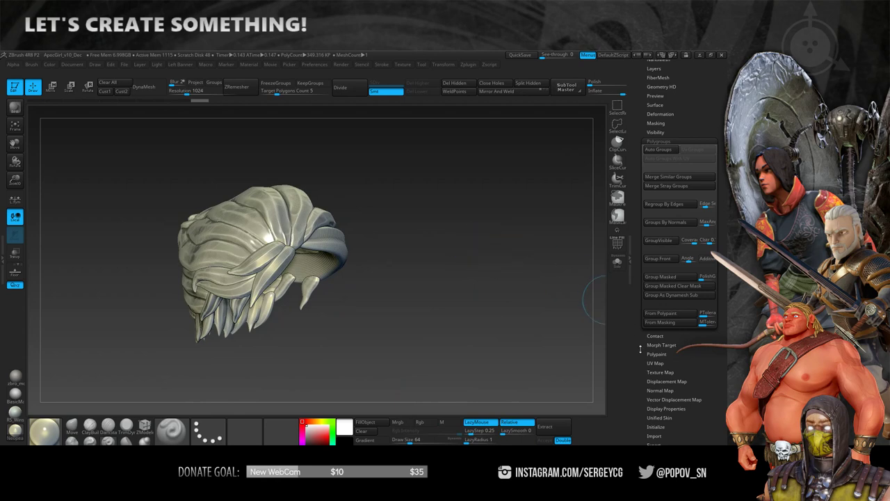
drag(513, 264, 473, 251)
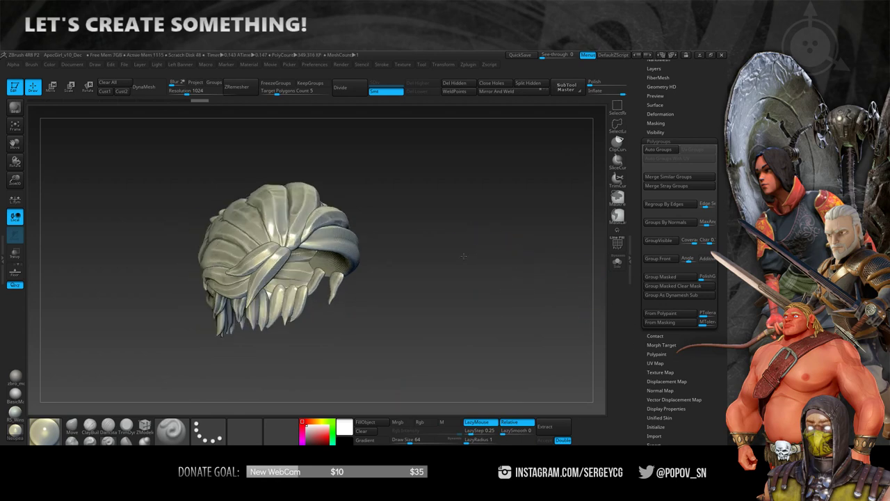
scroll(639, 183, up, 5)
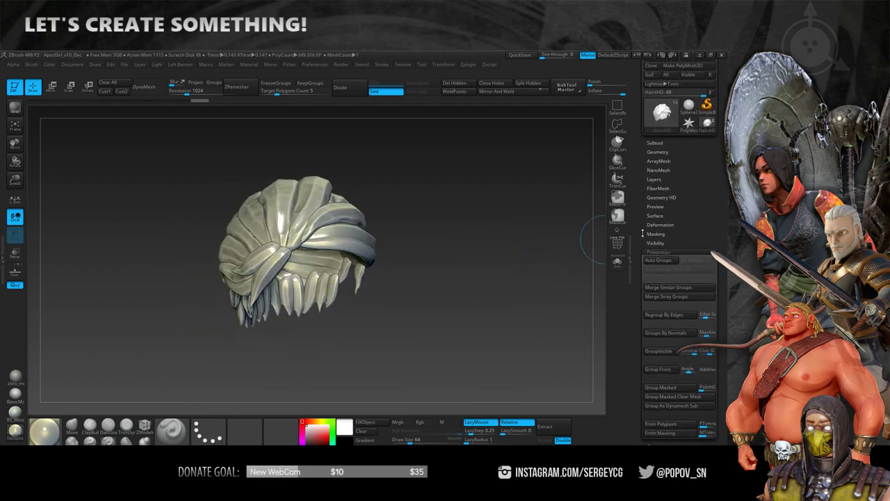
mouse_move(477, 197)
mouse_down()
mouse_move(479, 232)
mouse_move(461, 230)
mouse_move(508, 255)
mouse_up()
key(shift+f)
key(shift+f)
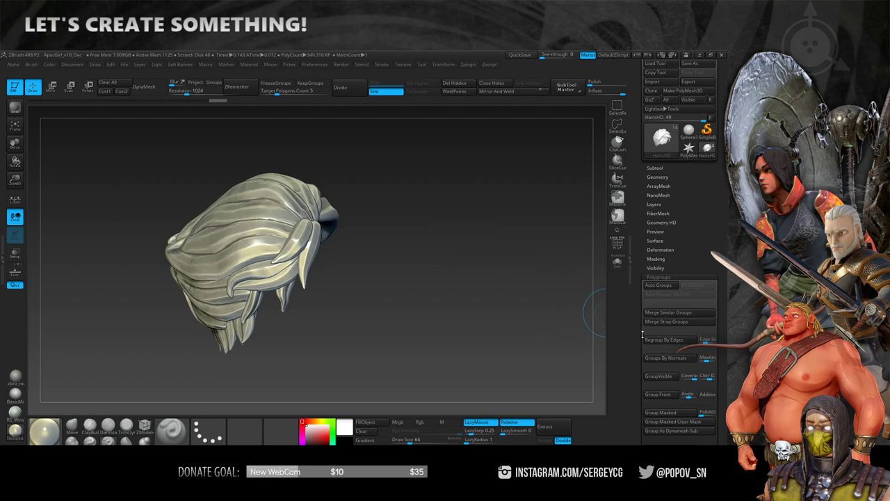
Scroll through the Subtool list and merge options in the Tool palette.
scroll(650, 231, down, 1)
click(654, 165)
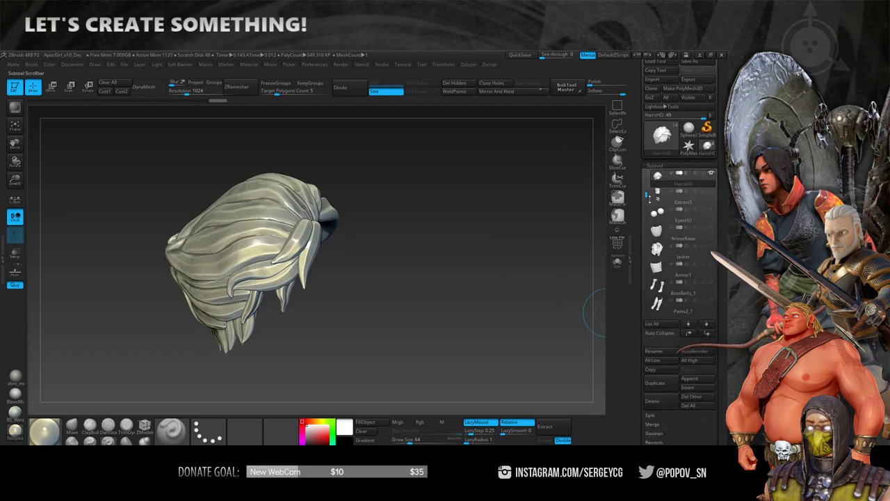
drag(645, 194, 646, 289)
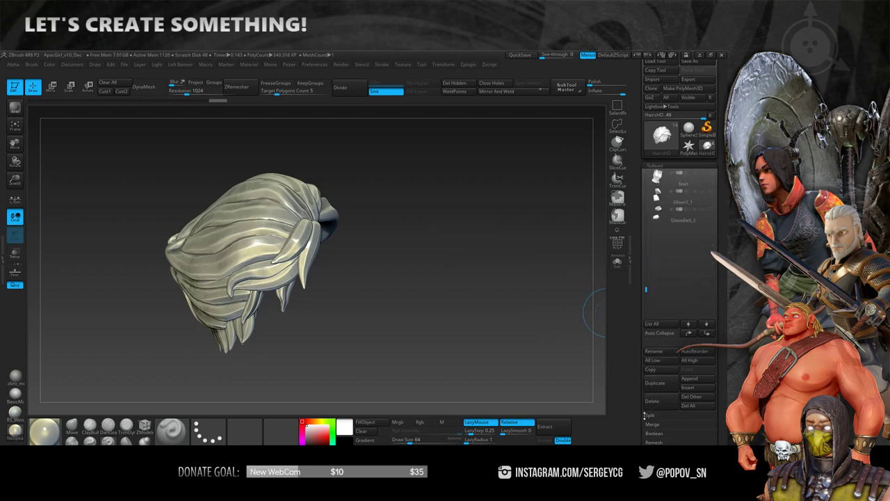
click(654, 424)
drag(633, 434, 633, 403)
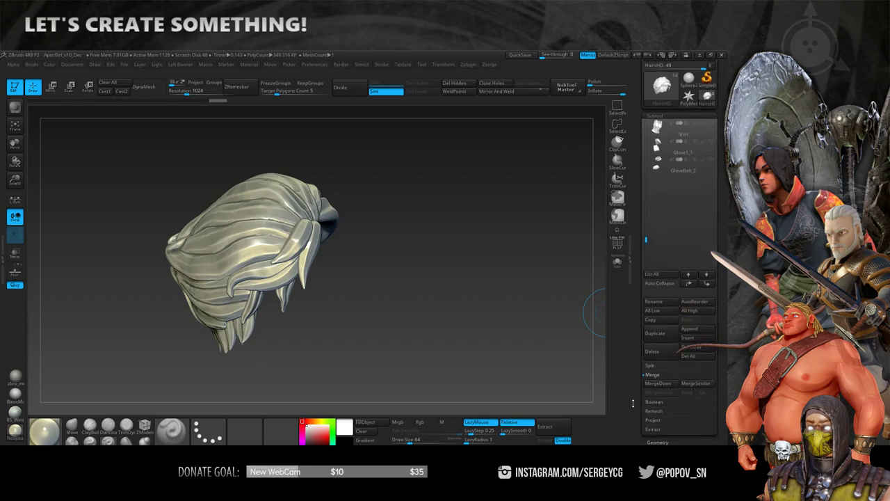
scroll(634, 348, up, 2)
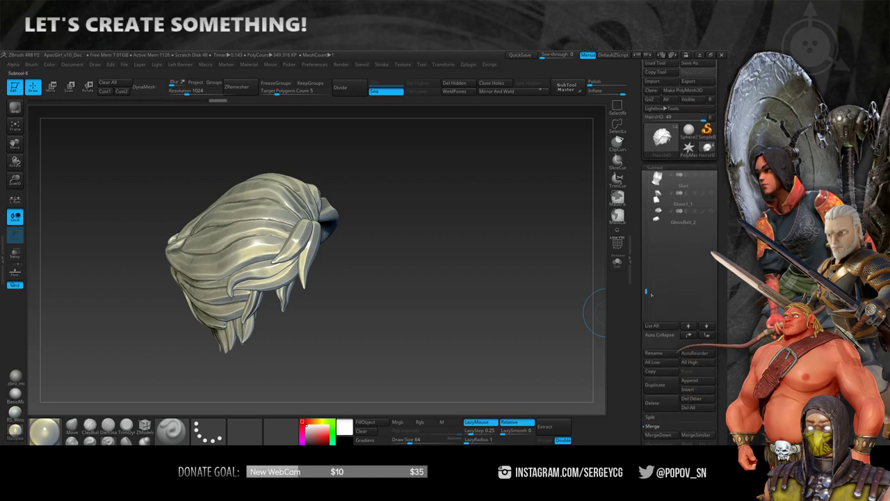
drag(647, 293, 647, 175)
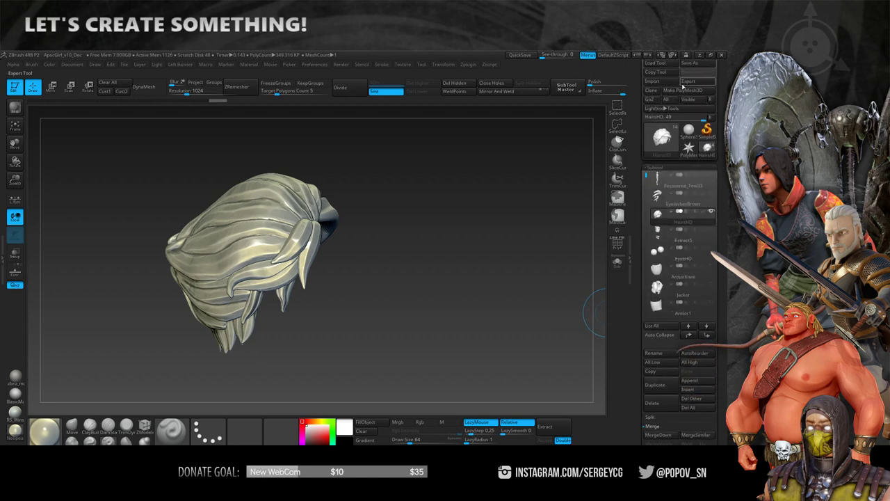
scroll(636, 127, up, 1)
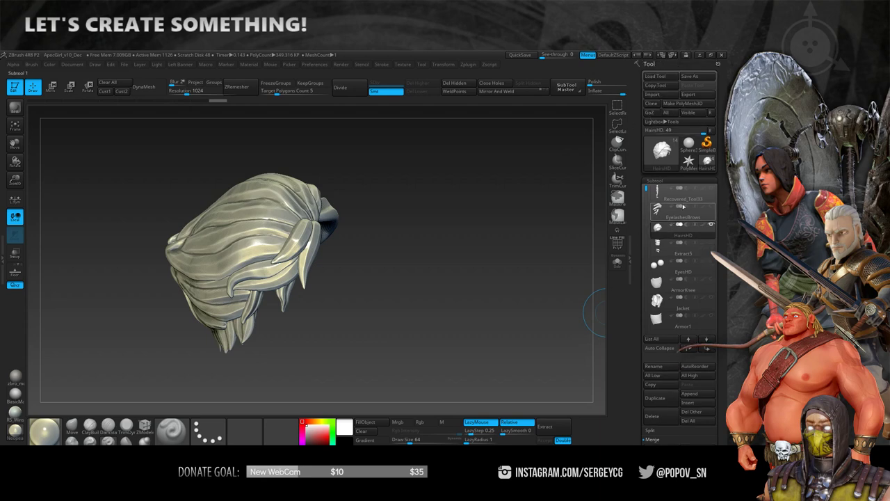
Export HairsHD as an OBJ into exp\HD3 and check its polygroups from the front.
click(699, 96)
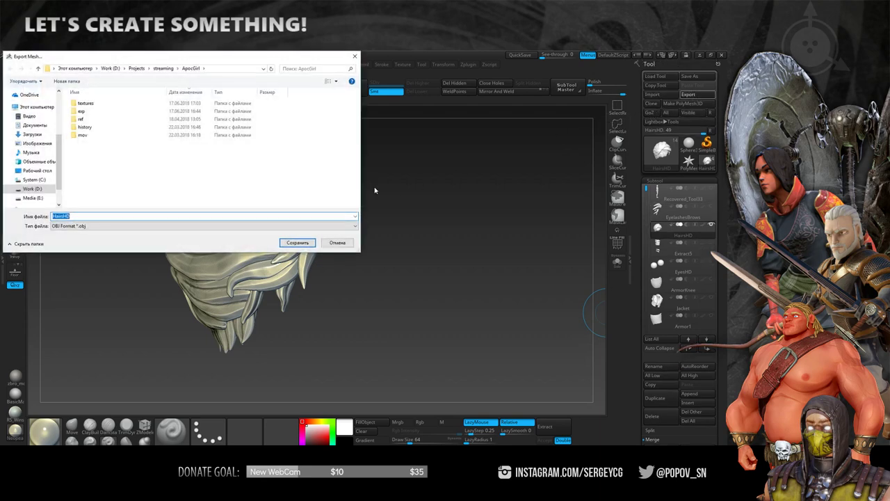
double_click(97, 111)
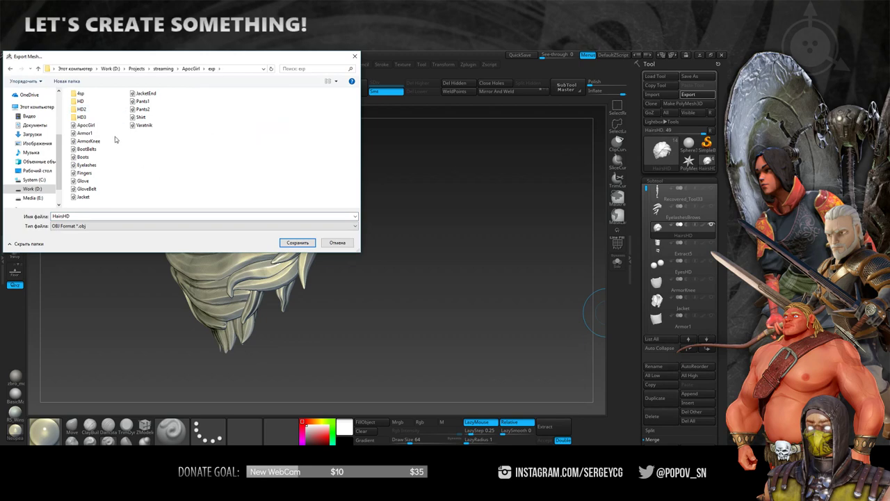
double_click(81, 117)
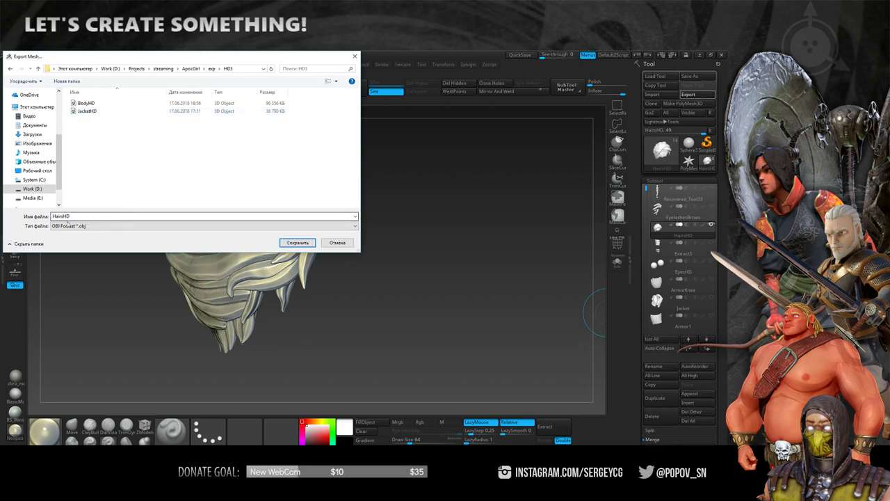
click(299, 242)
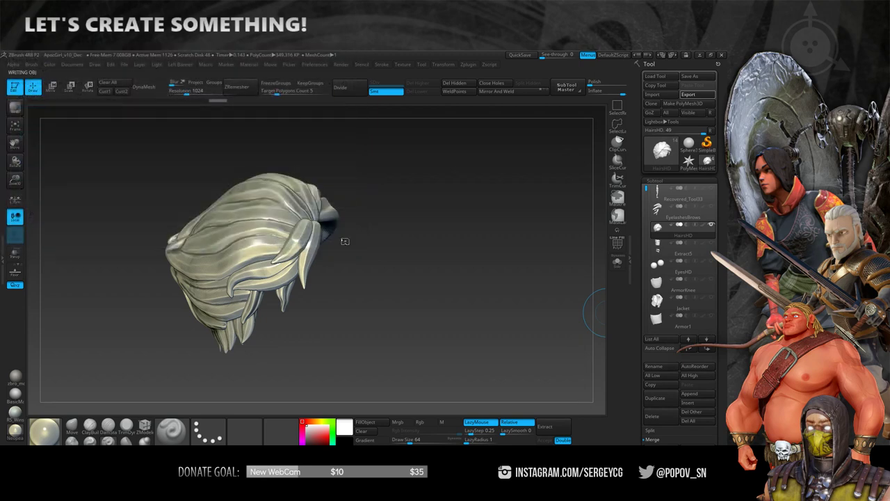
key(shift+f)
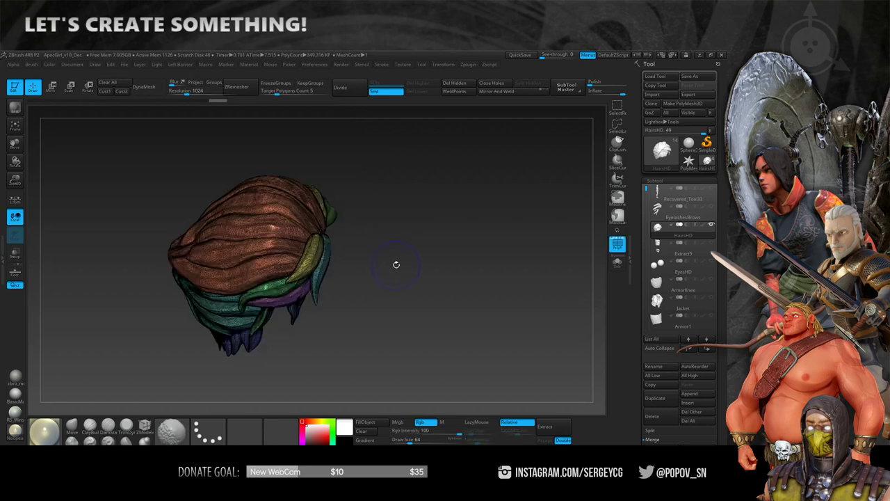
drag(416, 261, 498, 201)
key(shift+f)
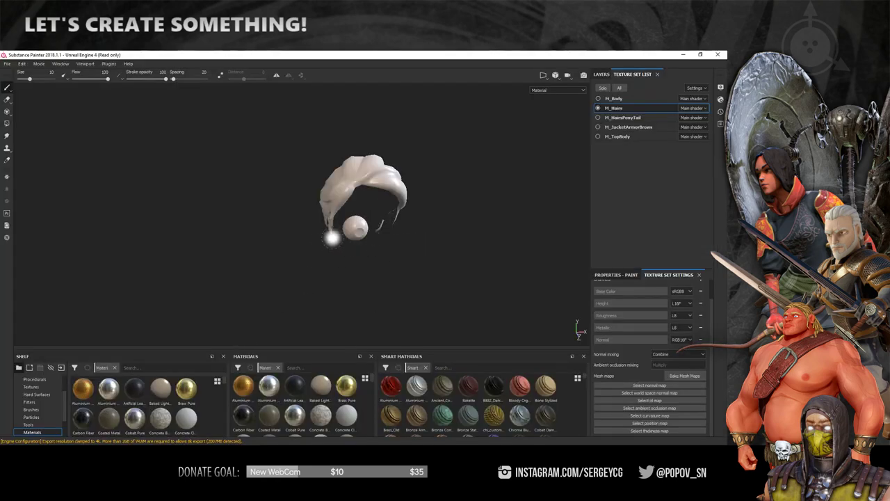
Orbit around the untextured M_Hairs mesh and bring up its Bake Mesh Maps dialog.
alt+drag(480, 184, 425, 207)
mouse_move(485, 219)
alt+mouse_down()
mouse_move(483, 207)
mouse_move(397, 221)
mouse_move(521, 242)
alt+mouse_up()
mouse_move(521, 243)
alt+middle_down()
mouse_move(399, 198)
mouse_move(348, 292)
alt+middle_up()
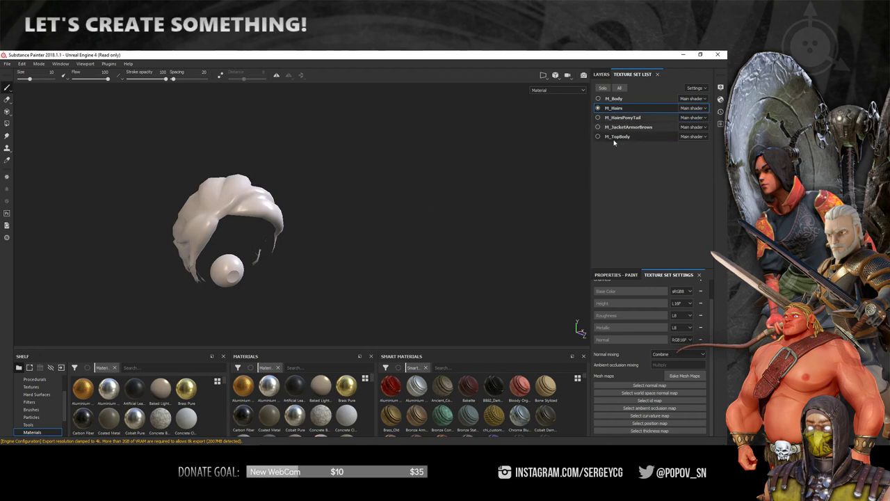
click(685, 376)
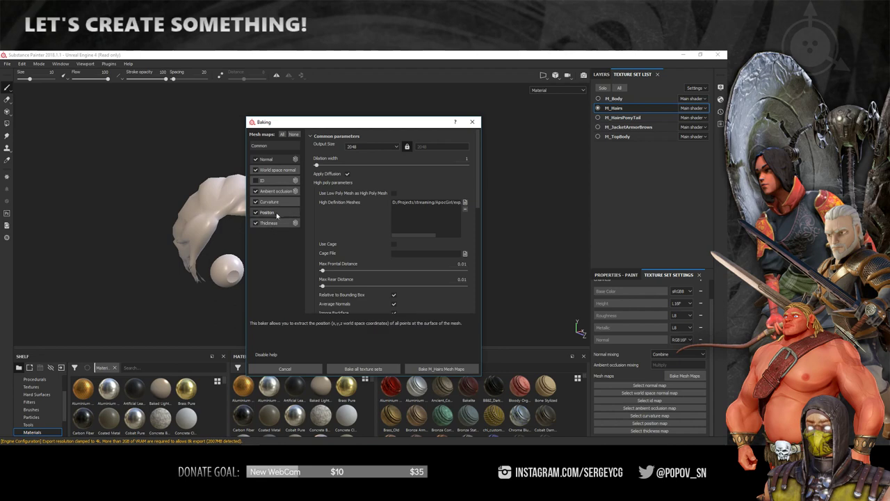
Set the Position baker's Normalization Scale to Full Scene.
click(268, 212)
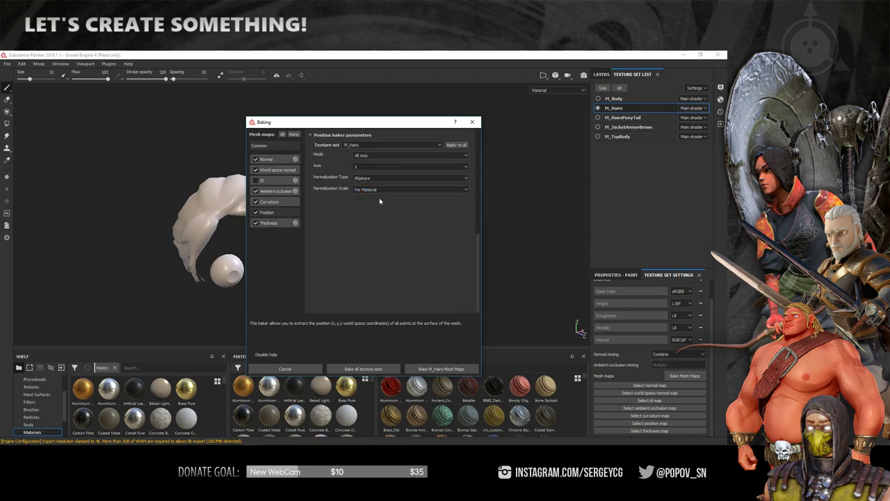
click(378, 190)
click(368, 201)
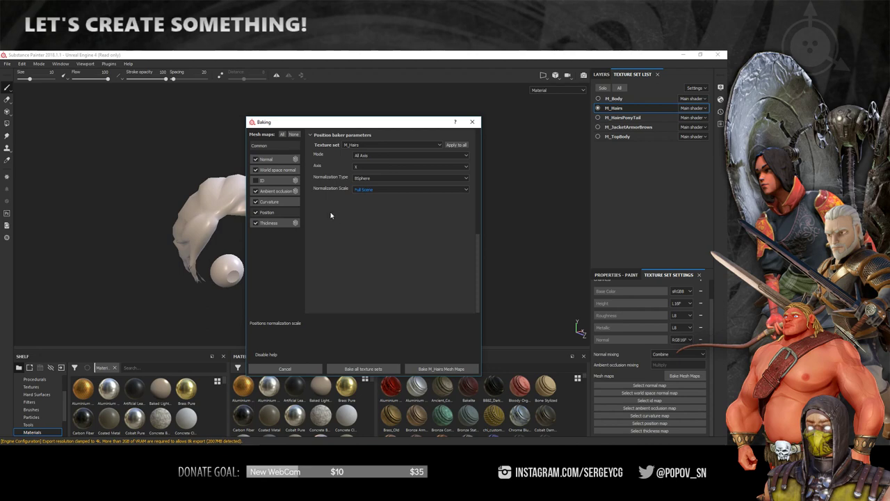
Load HairsHD as the high-definition mesh in the Common bake parameters.
drag(475, 257, 475, 158)
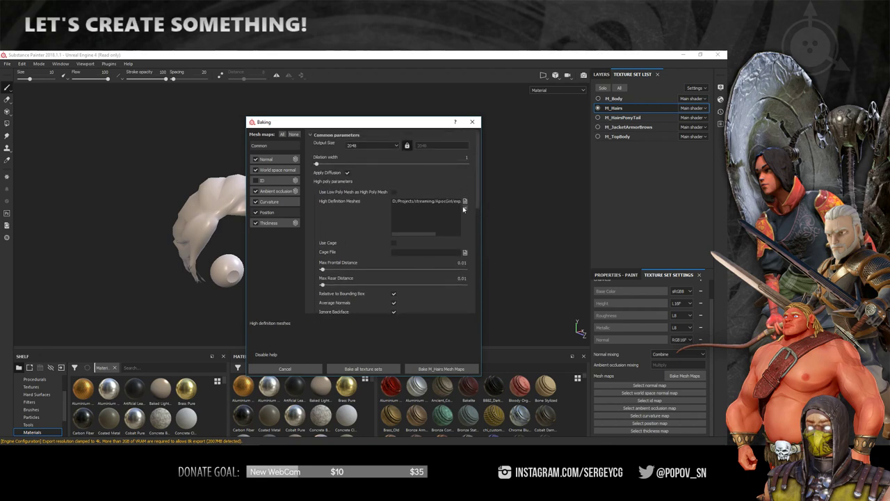
click(464, 202)
click(334, 188)
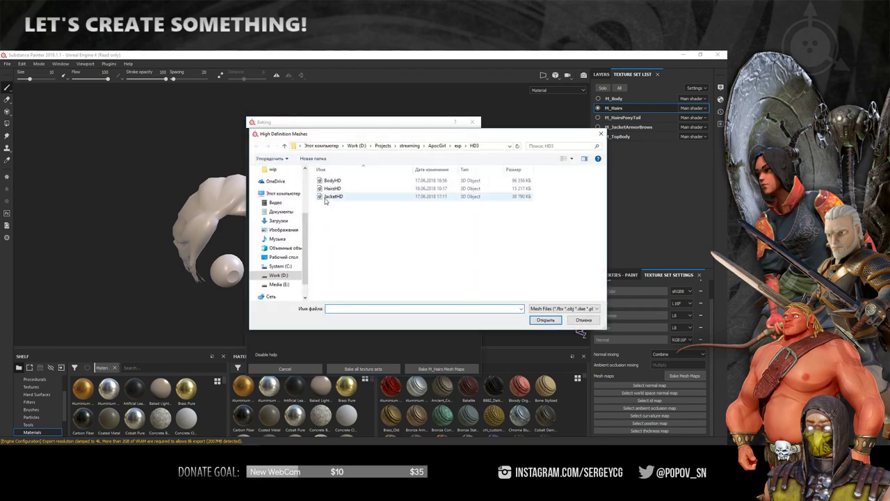
click(536, 321)
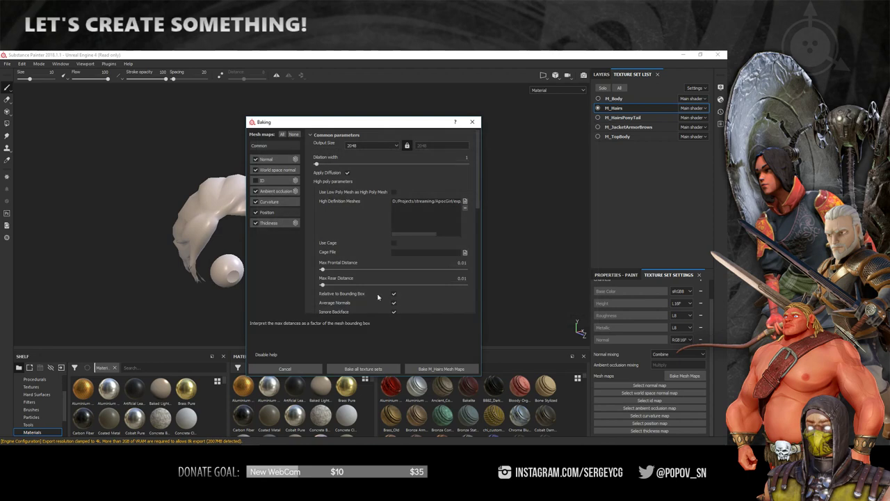
Bake the M_Hairs mesh maps and orbit around the baked hair to check the result.
click(442, 368)
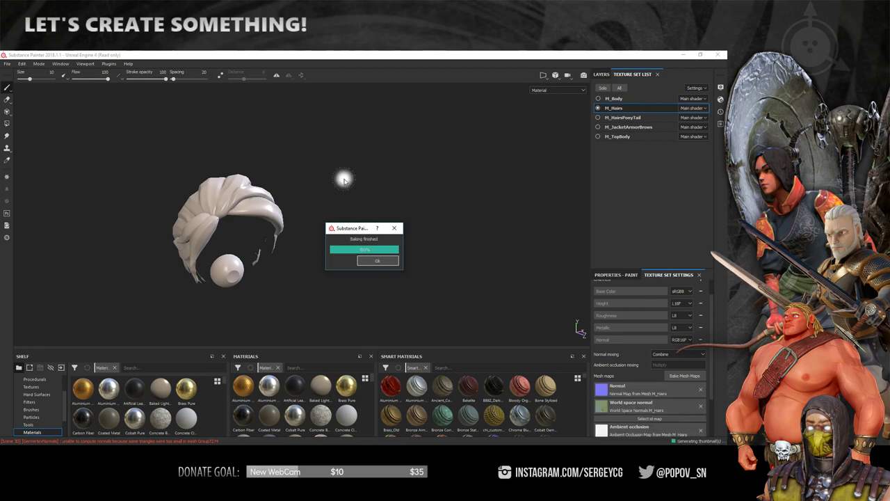
mouse_move(340, 187)
alt+mouse_down()
mouse_move(475, 201)
mouse_move(230, 224)
mouse_move(549, 256)
mouse_move(317, 278)
alt+mouse_up()
mouse_move(318, 278)
alt+right_down()
mouse_move(409, 286)
mouse_move(308, 278)
alt+right_up()
mouse_move(308, 279)
alt+mouse_down()
mouse_move(116, 288)
mouse_move(285, 304)
mouse_move(529, 275)
mouse_move(417, 280)
mouse_move(413, 264)
alt+mouse_up()
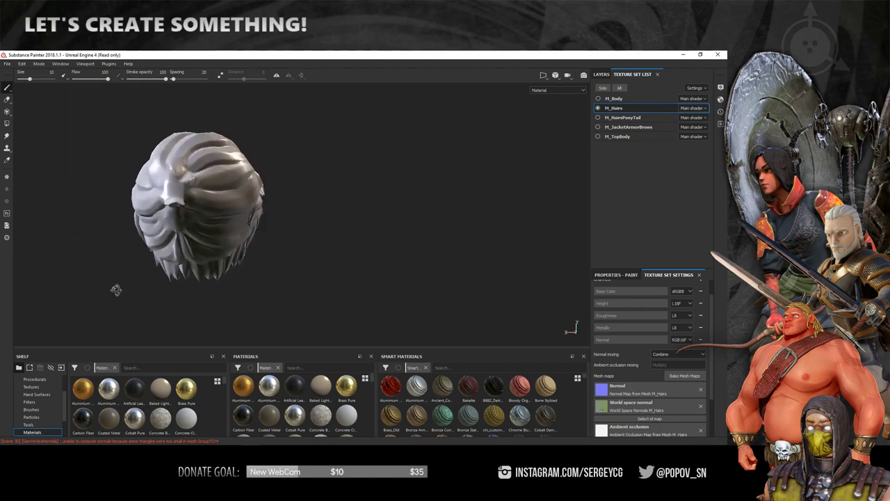
mouse_move(413, 265)
shift+right_down()
mouse_move(401, 260)
mouse_move(420, 257)
mouse_move(380, 238)
mouse_move(381, 250)
shift+right_up()
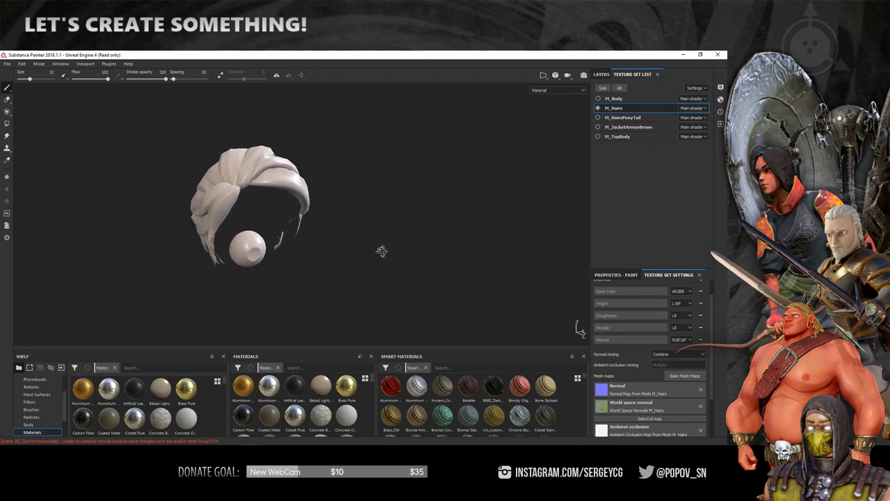
Hide M_Hairs, show M_HairsPonyTail and make it the active texture set.
click(598, 108)
click(597, 117)
click(637, 119)
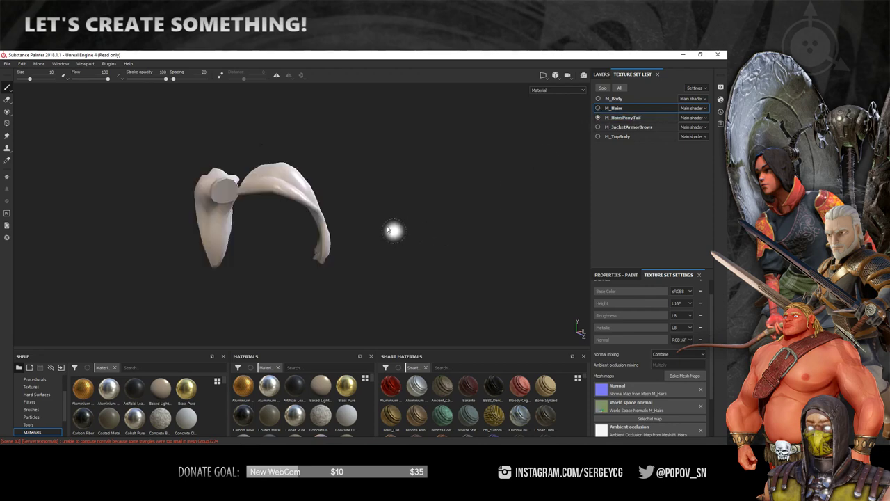
mouse_move(386, 202)
alt+mouse_down()
mouse_move(447, 254)
mouse_move(487, 221)
mouse_move(436, 192)
alt+mouse_up()
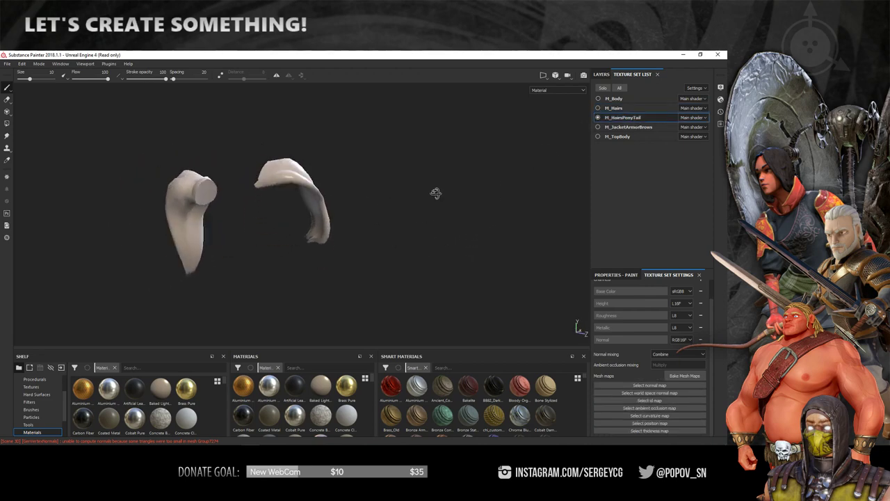
Back in ZBrush, open the ApocGirl_v10_Dec project without saving the current one.
key(alt+Tab)
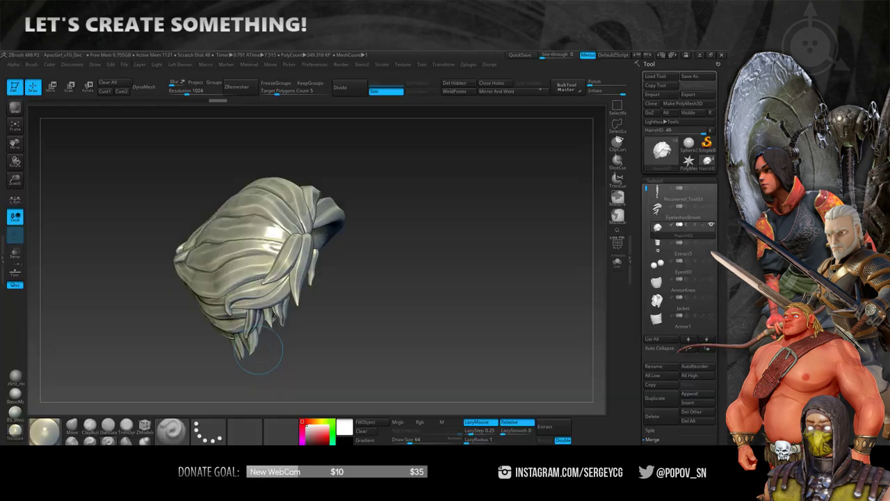
mouse_move(421, 248)
mouse_down()
mouse_move(368, 237)
mouse_move(403, 299)
mouse_move(429, 268)
mouse_move(400, 288)
mouse_up()
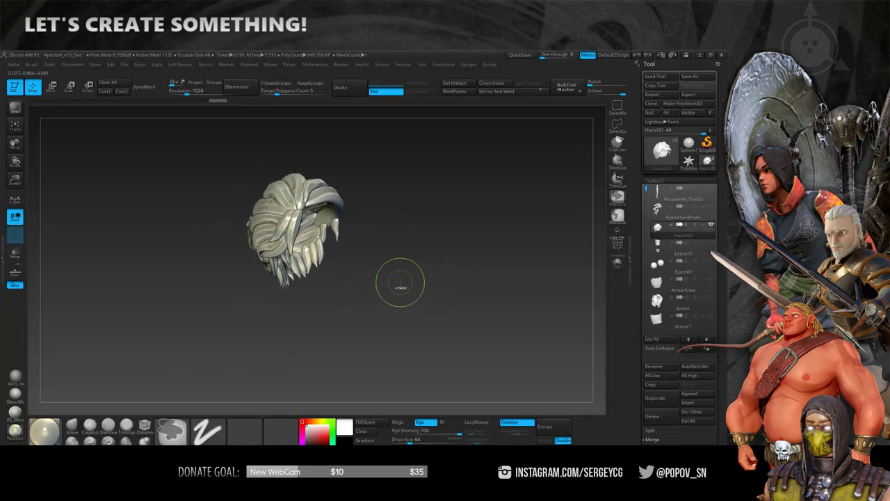
key(ctrl+n)
click(386, 276)
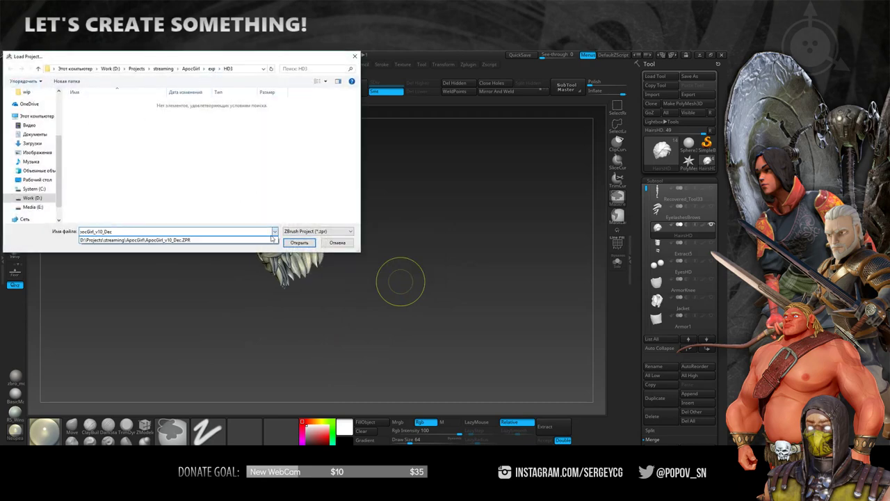
click(299, 242)
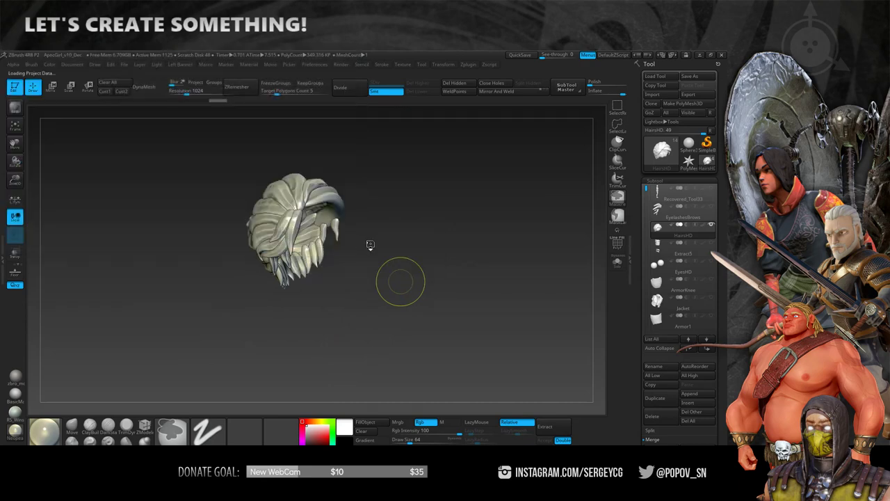
Solo the HairsHD subtool so only the hair is visible, hiding the rest of the girl.
drag(463, 210, 327, 186)
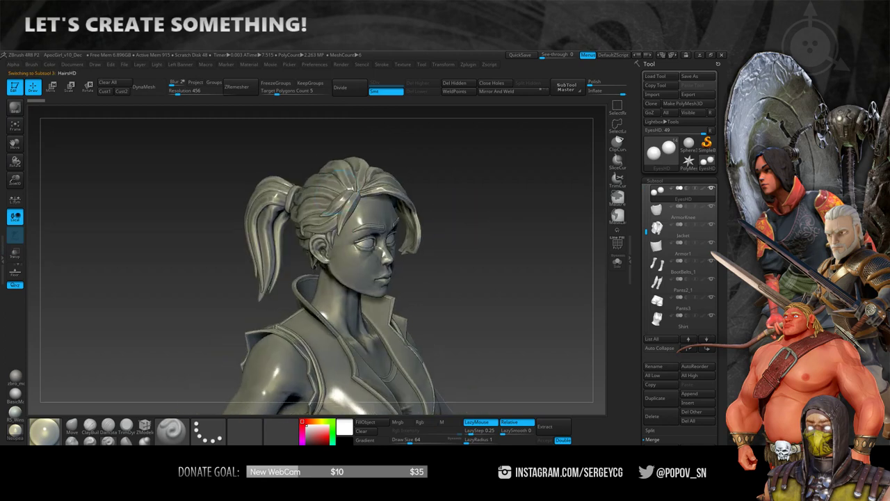
key(ctrl+shift+s)
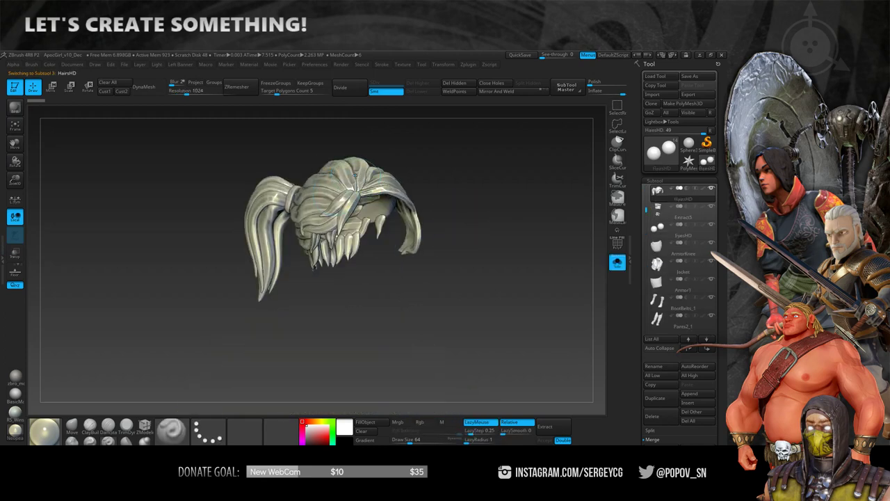
key(ctrl+shift+s)
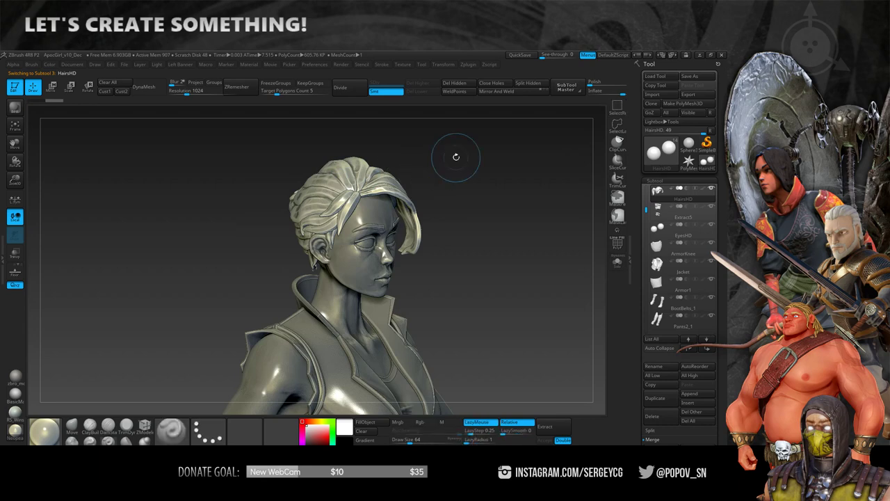
mouse_move(457, 153)
mouse_down()
mouse_move(412, 184)
mouse_move(417, 198)
mouse_up()
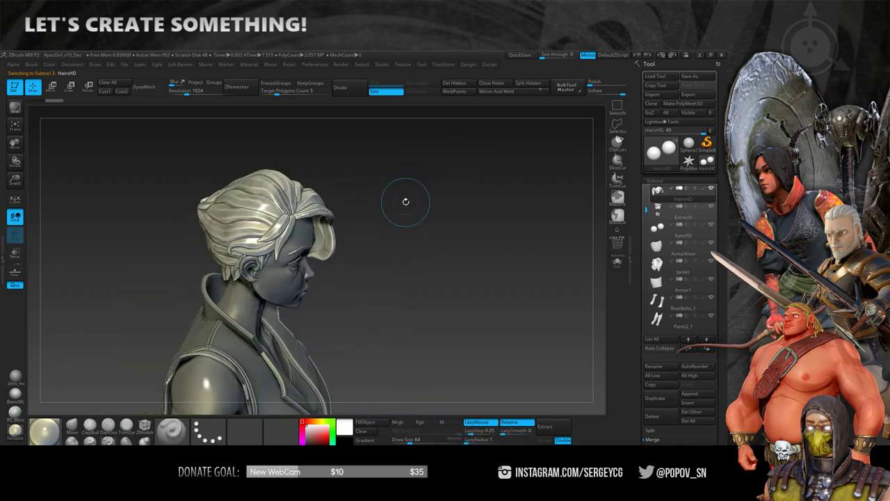
ctrl+shift+click(417, 198)
drag(417, 198, 721, 198)
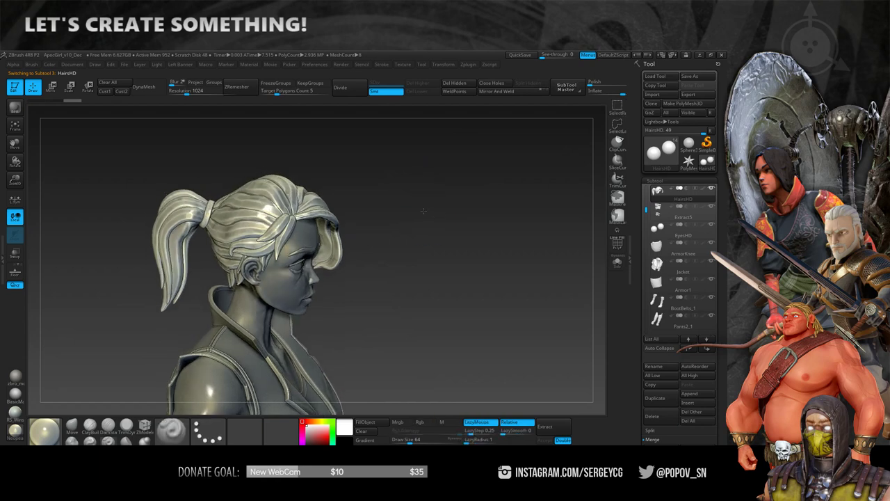
shift+click(710, 188)
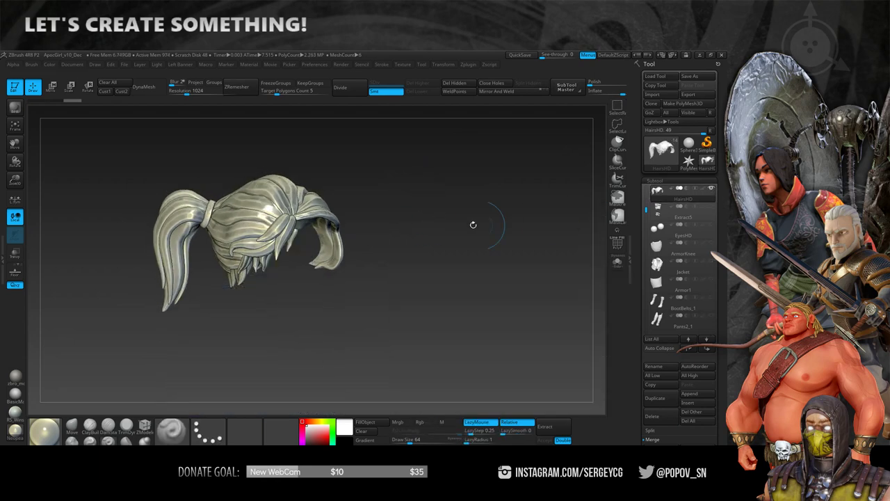
Isolate the left ponytail polygroup, then reveal the rest of the hair again.
mouse_move(365, 174)
mouse_down()
mouse_move(435, 252)
mouse_move(402, 253)
mouse_up()
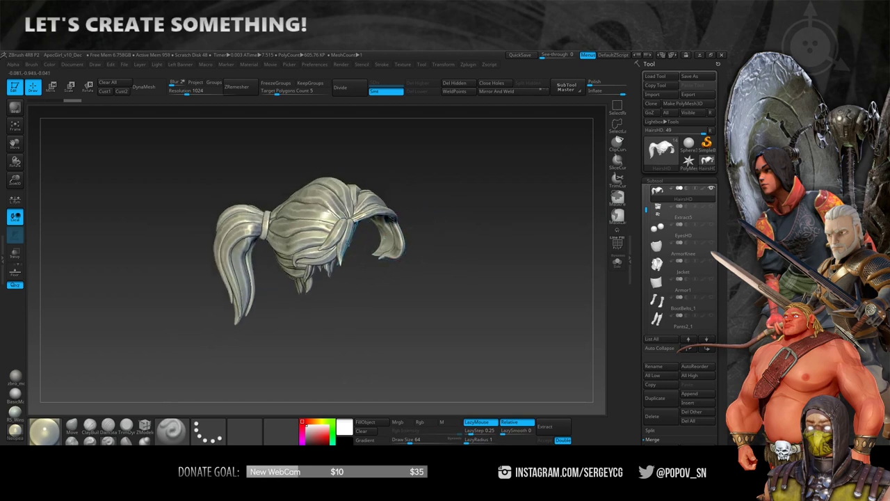
drag(433, 192, 390, 208)
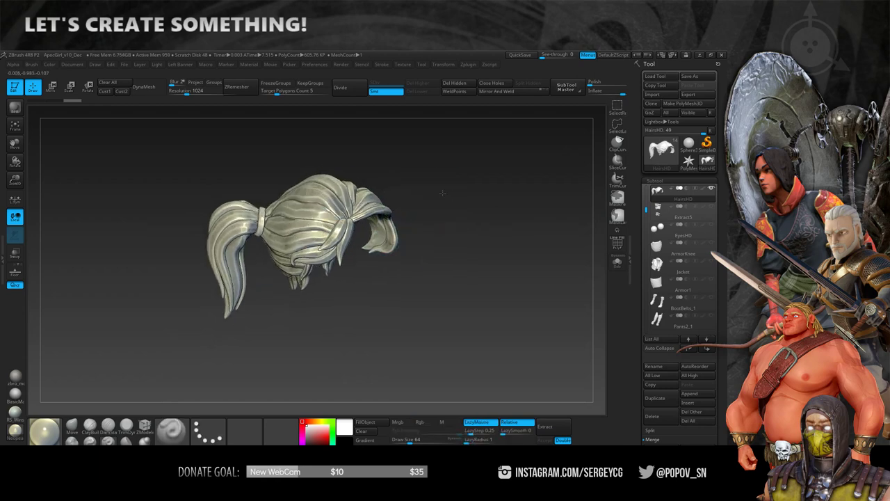
ctrl+shift+click(233, 214)
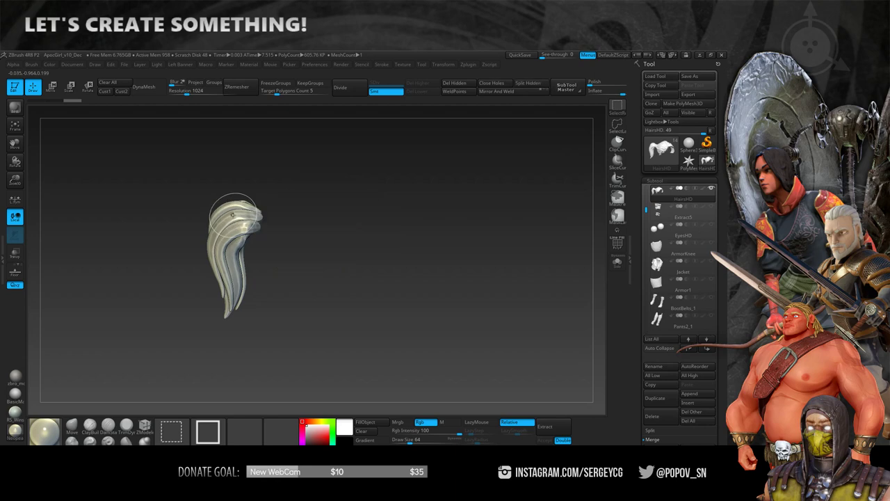
ctrl+shift+click(229, 213)
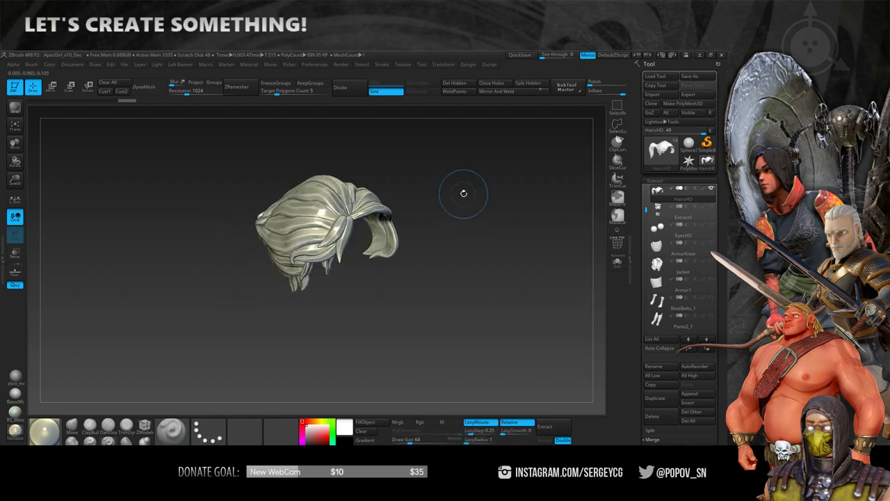
drag(463, 192, 614, 277)
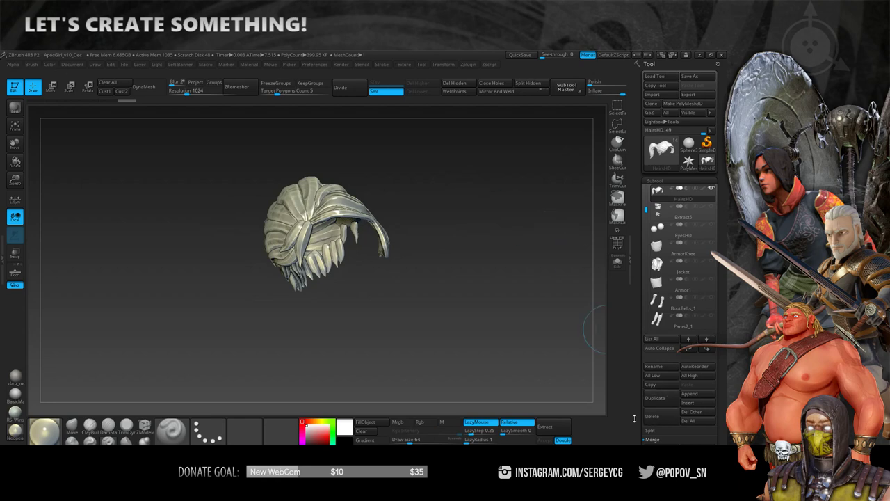
Open the hair's Tool > Polygroups options, then mask and clear the mask on the hair.
scroll(660, 333, down, 5)
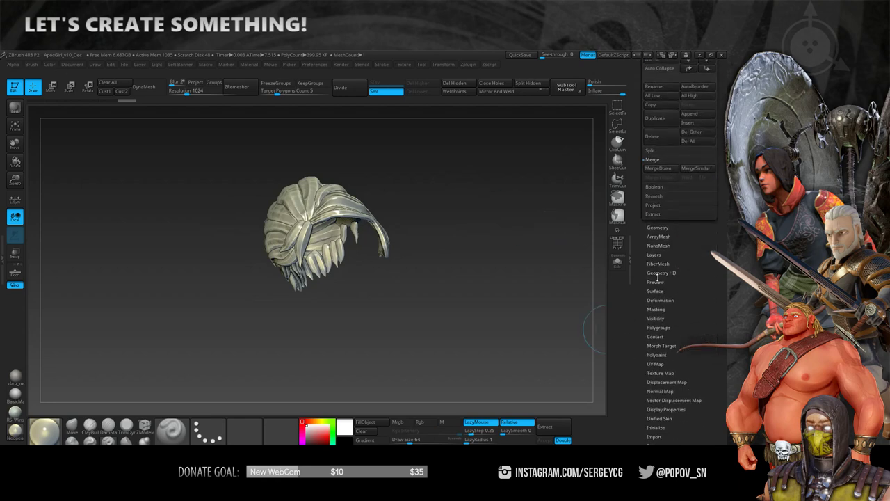
click(660, 326)
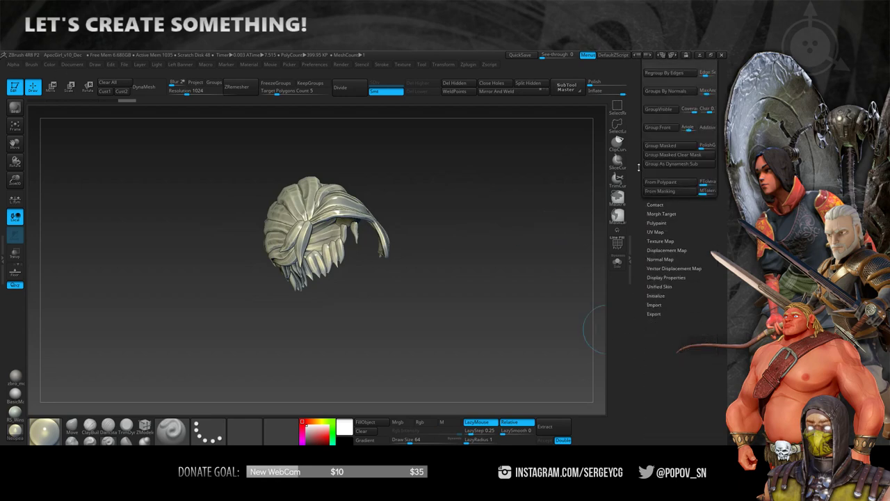
scroll(650, 202, up, 3)
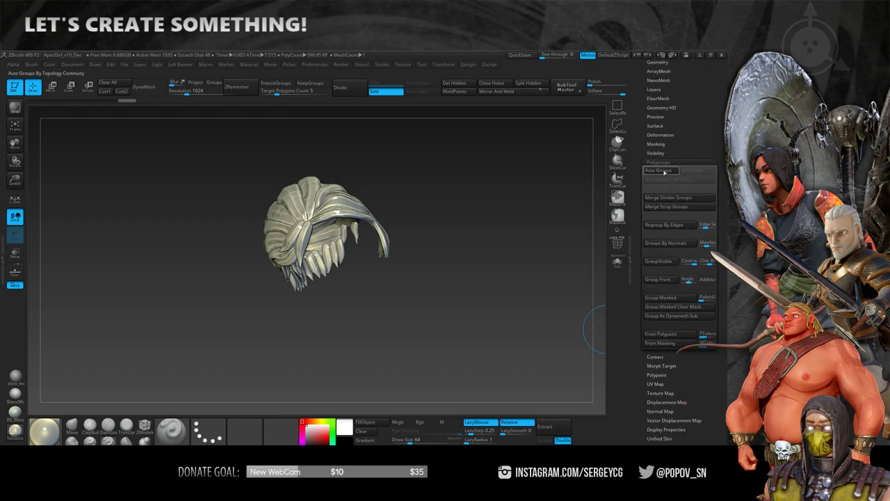
ctrl+click(417, 203)
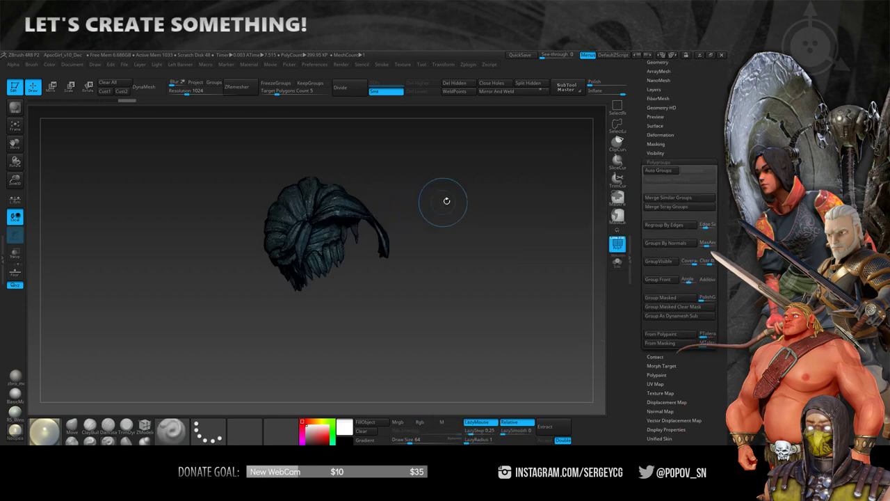
ctrl+click(448, 201)
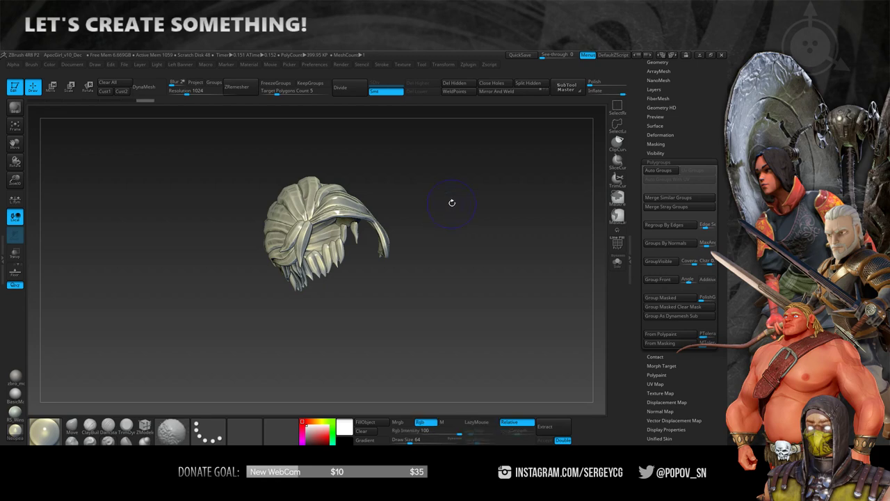
drag(455, 181, 429, 256)
Isolate the ponytail polygroups and use Split Hidden to separate them into their own subtool.
key(ctrl)
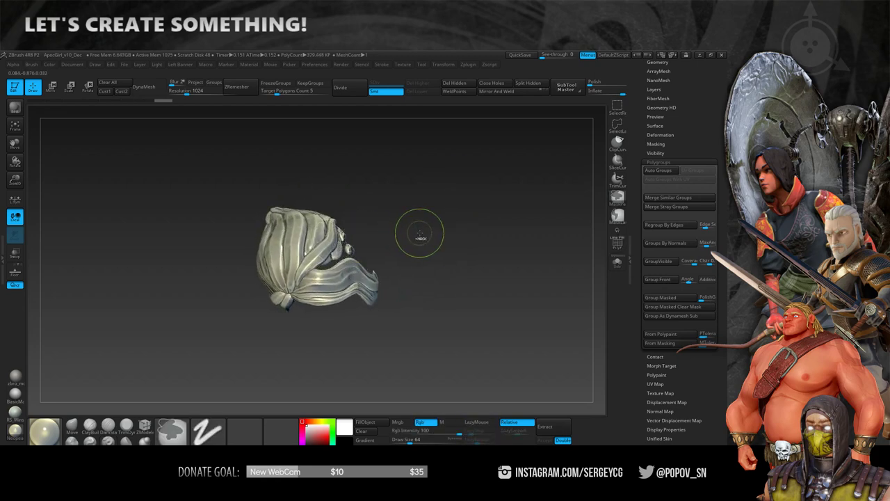
mouse_move(452, 209)
mouse_down()
mouse_move(445, 260)
mouse_move(463, 212)
mouse_move(417, 229)
mouse_up()
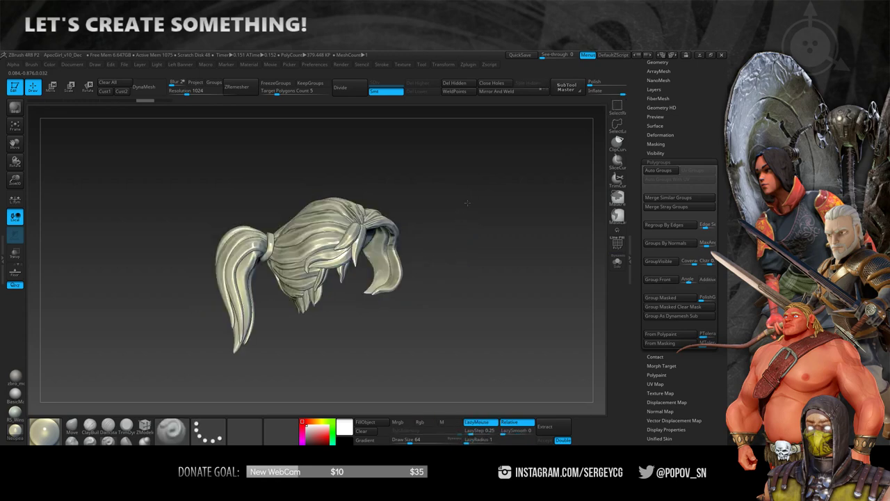
ctrl+shift+click(253, 250)
ctrl+shift+click(256, 249)
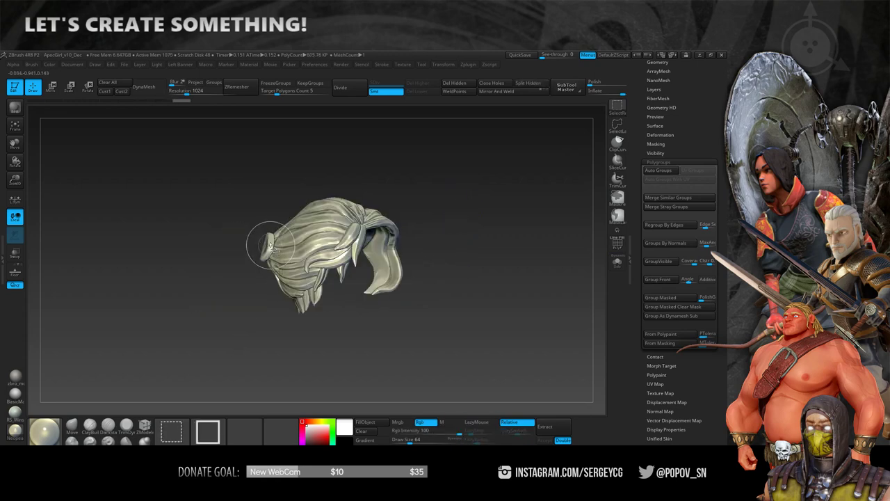
mouse_move(258, 249)
mouse_down()
mouse_move(445, 217)
mouse_move(467, 280)
mouse_move(421, 210)
mouse_move(543, 276)
mouse_move(532, 275)
mouse_move(500, 215)
mouse_move(481, 228)
mouse_up()
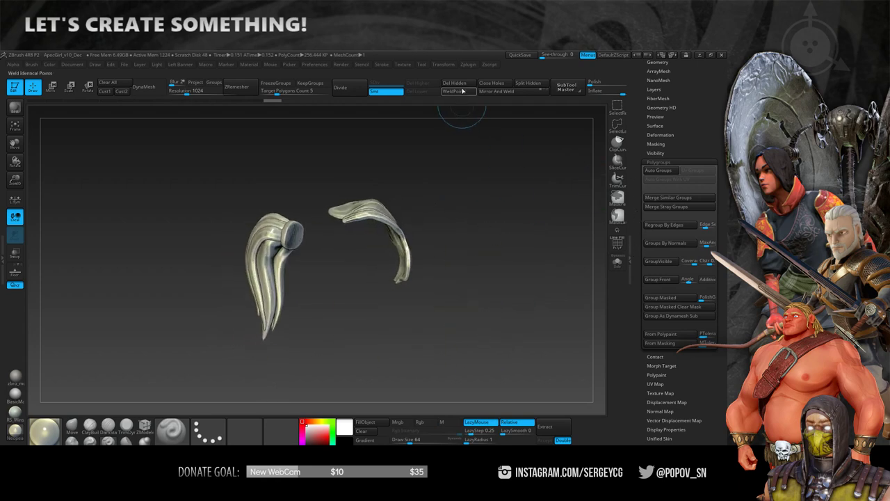
click(648, 257)
Export the ponytail subtool as an OBJ named HairsPonyTailHD into the HD3 folder.
drag(640, 273, 640, 337)
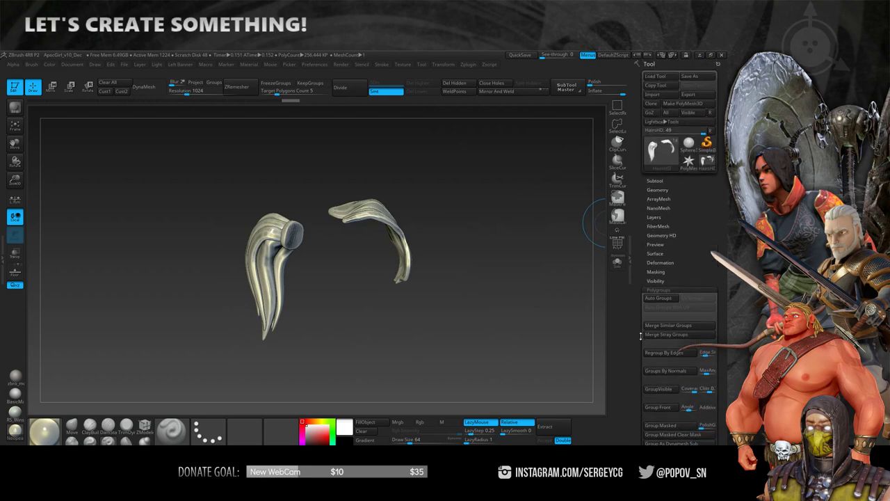
click(654, 180)
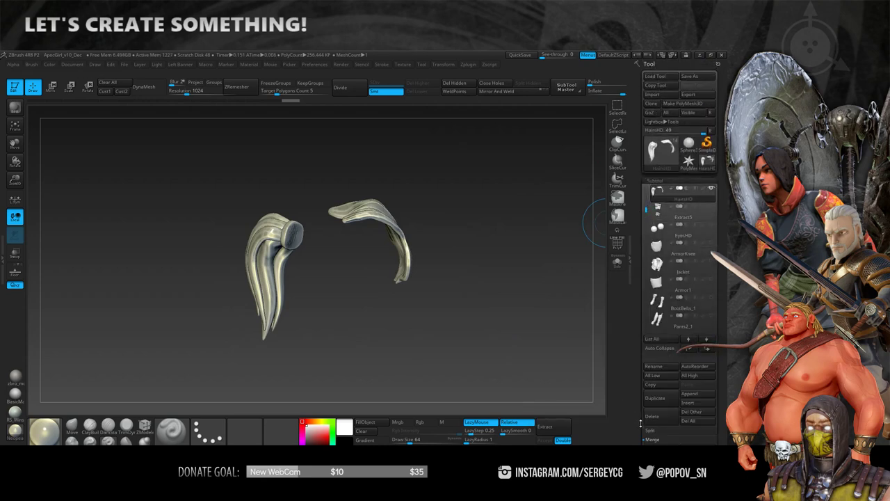
click(687, 94)
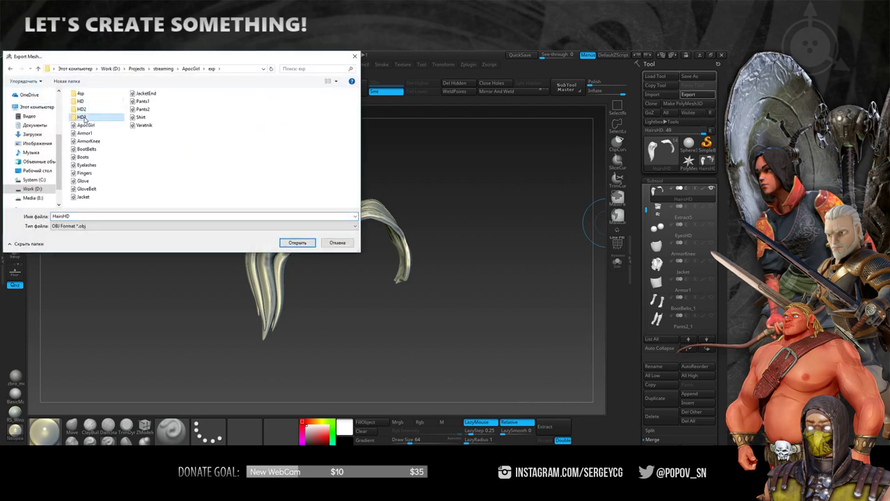
double_click(79, 117)
click(89, 113)
double_click(55, 217)
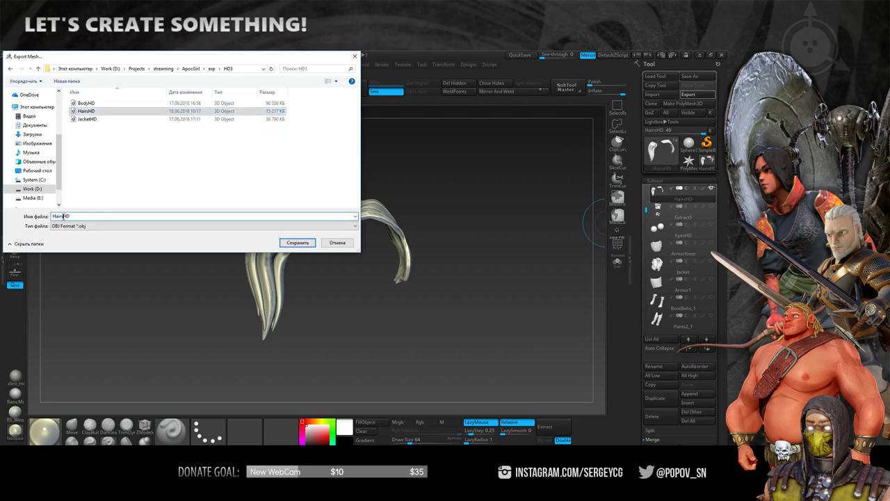
text(PonyTail)
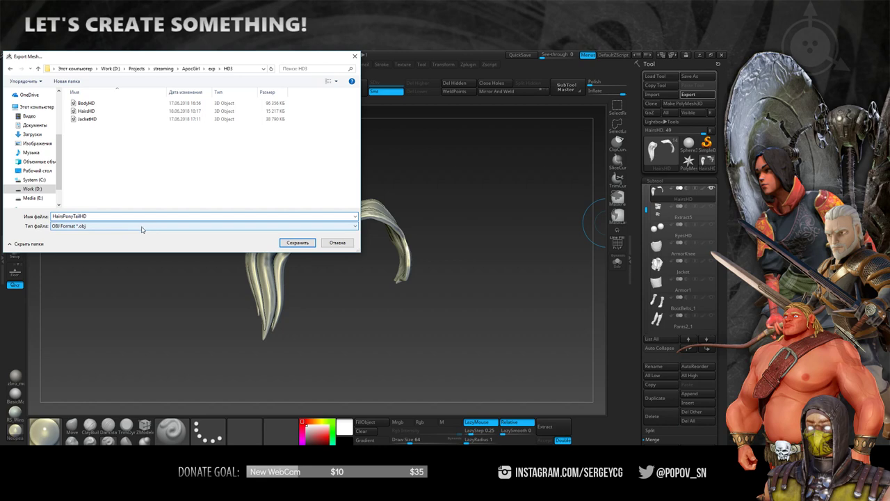
click(298, 242)
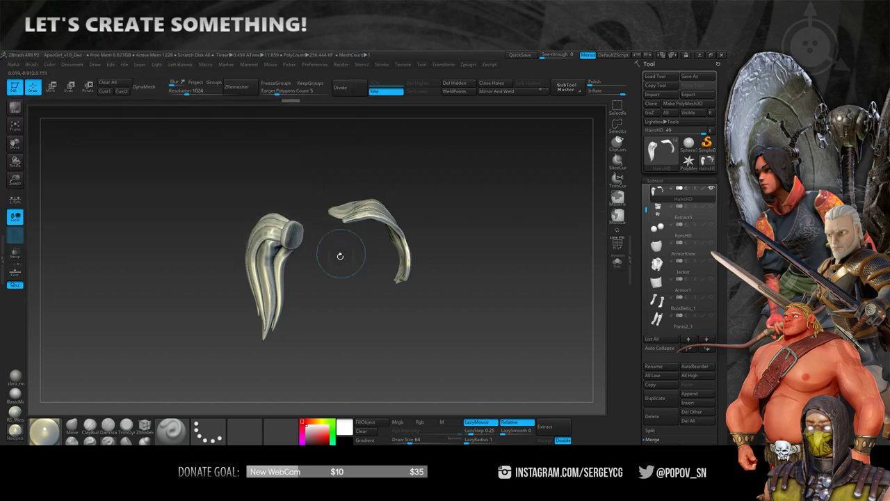
In Substance Painter's bake settings, set Position Normalization Scale to Full Scene.
key(alt+Tab)
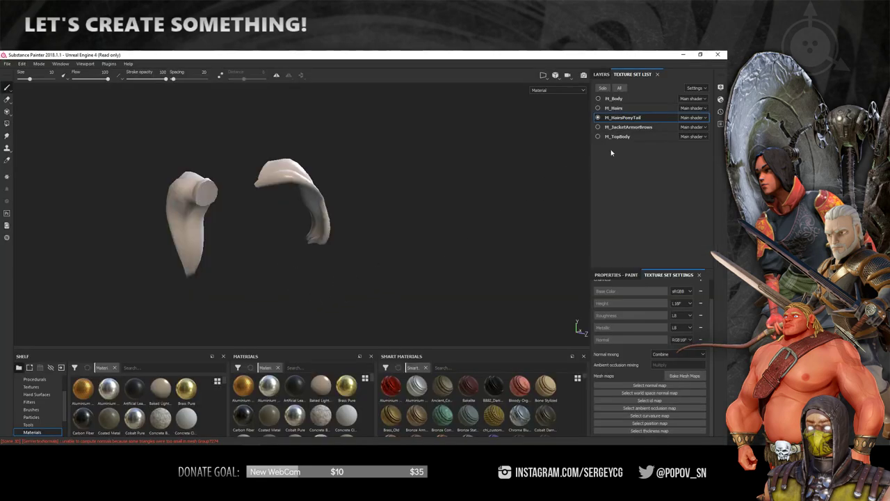
click(685, 375)
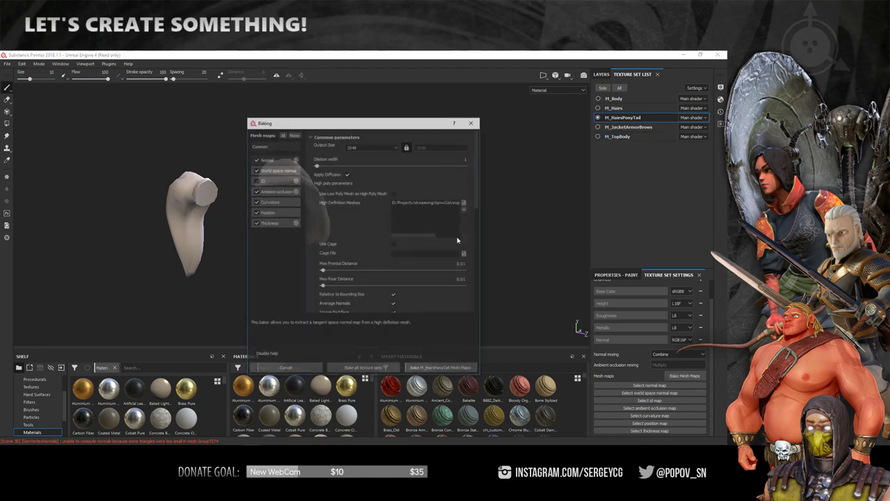
click(267, 212)
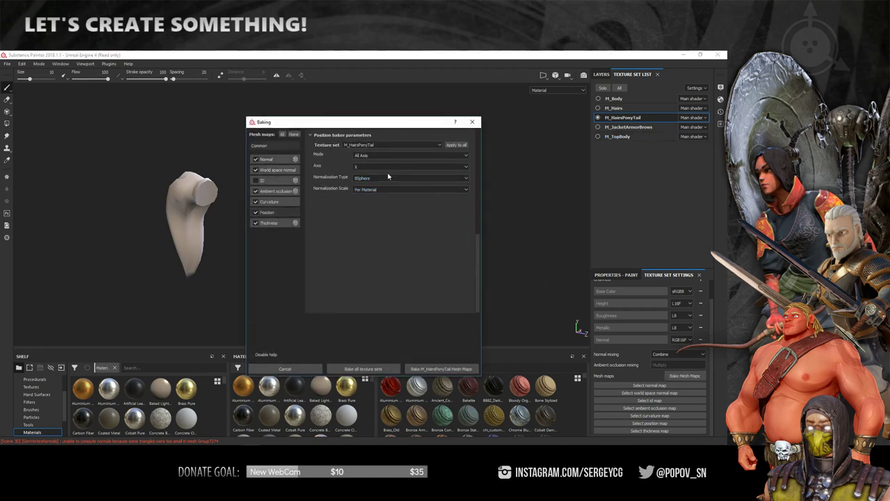
click(365, 193)
click(384, 201)
Load HairsPonyTailHD as the high-poly mesh and bake the M_HairsPonyTail mesh maps.
click(285, 145)
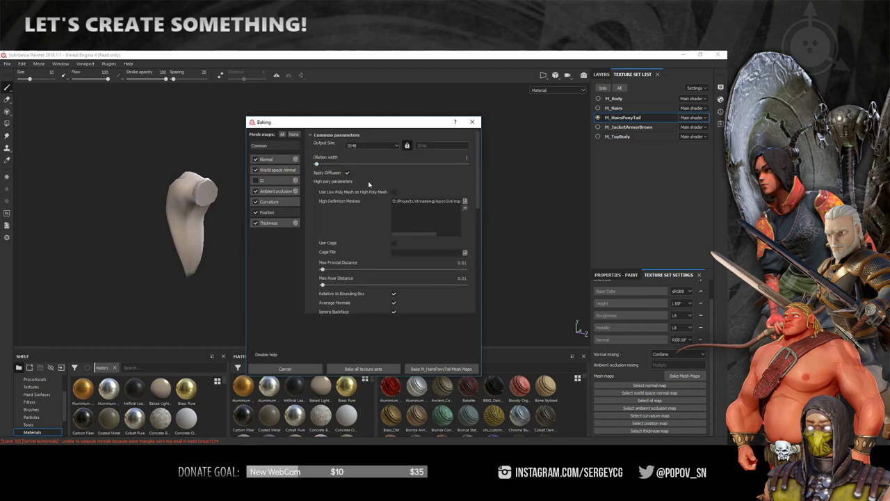
click(464, 201)
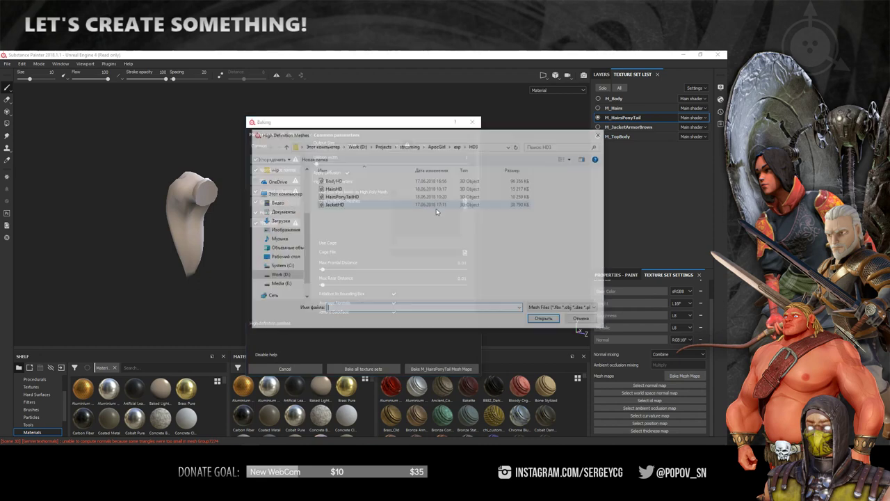
double_click(341, 196)
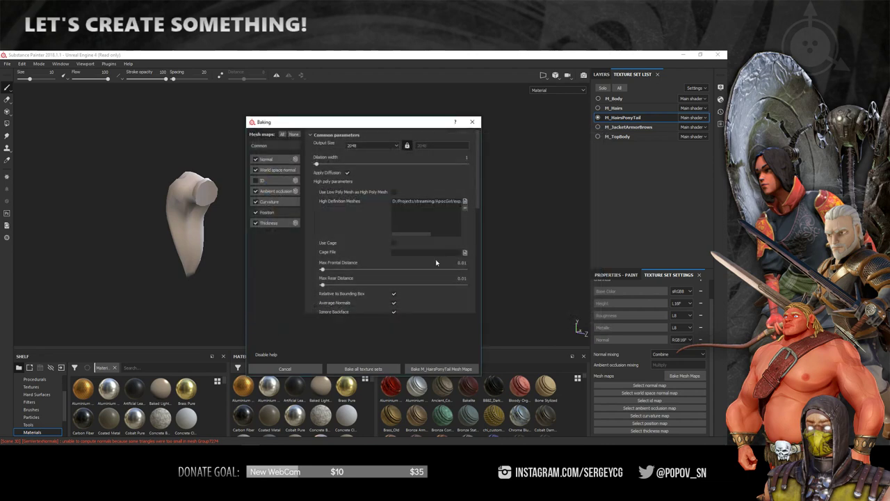
drag(478, 197, 478, 260)
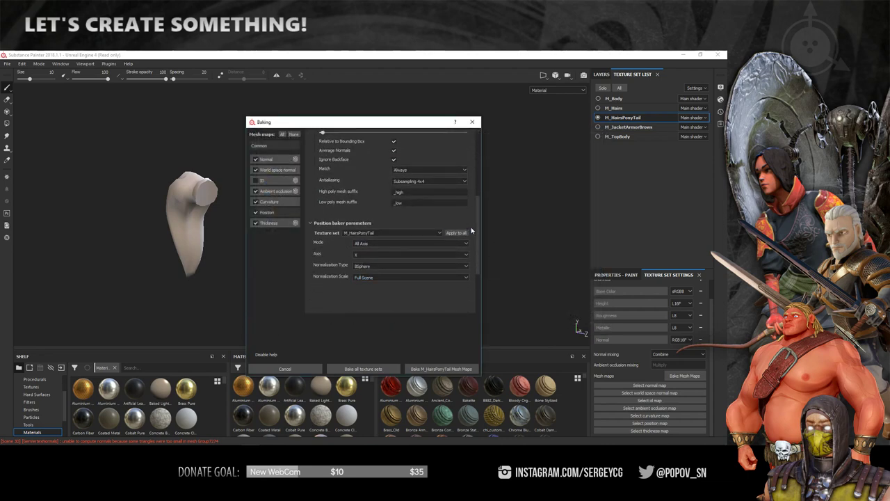
click(420, 369)
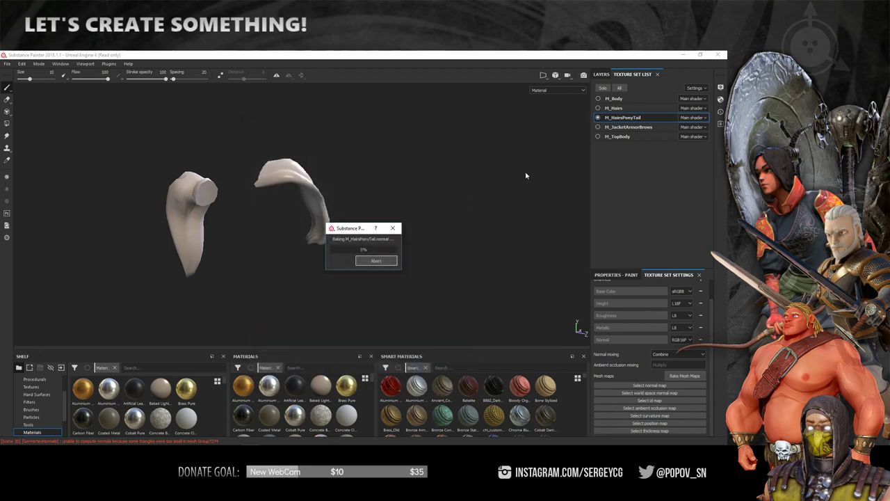
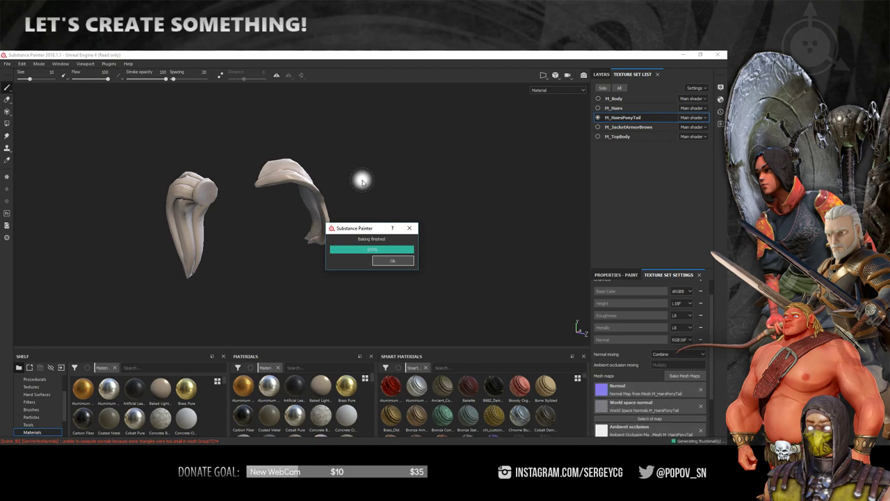
Close the baking-finished notice and orbit around the baked hair meshes.
key(Return)
mouse_move(225, 244)
alt+mouse_down()
mouse_move(532, 199)
mouse_move(518, 184)
mouse_move(399, 223)
mouse_move(143, 213)
mouse_move(131, 224)
alt+mouse_up()
mouse_move(301, 262)
alt+mouse_down()
mouse_move(497, 254)
mouse_move(240, 268)
mouse_move(570, 257)
mouse_move(429, 284)
mouse_move(470, 301)
mouse_move(479, 258)
mouse_move(306, 202)
mouse_move(419, 316)
mouse_move(445, 283)
mouse_move(383, 253)
alt+mouse_up()
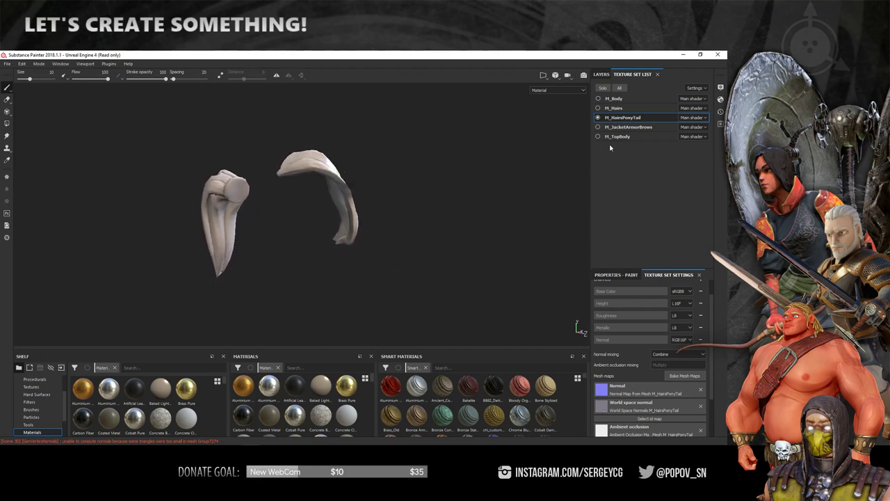
Show the jacket, top body, hair, M_Body and pony-tail texture sets together and look at the face.
click(598, 118)
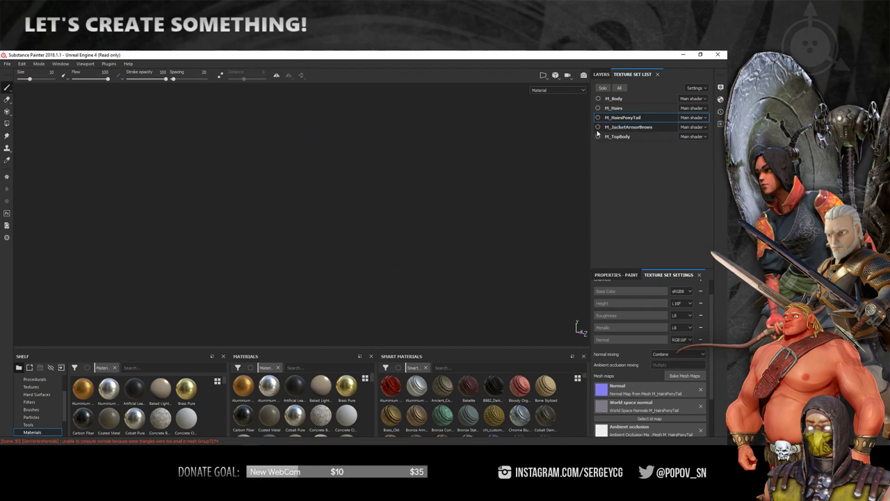
click(597, 127)
click(597, 136)
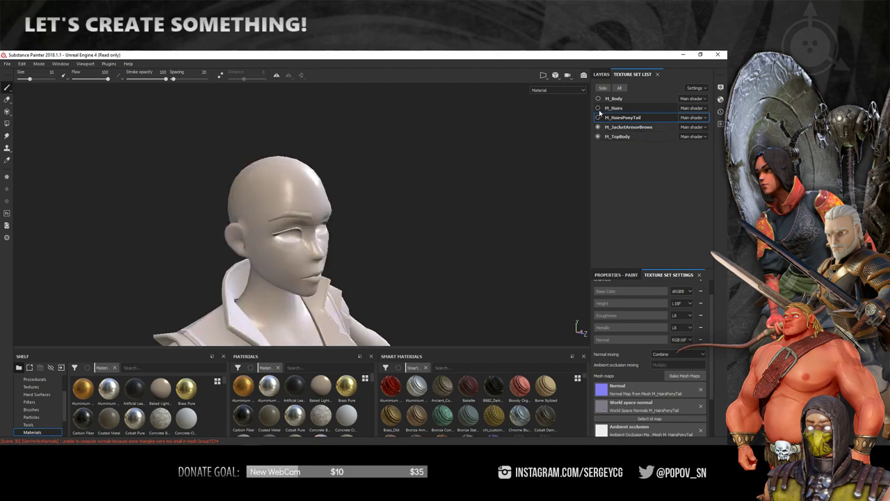
click(597, 109)
click(597, 99)
click(598, 118)
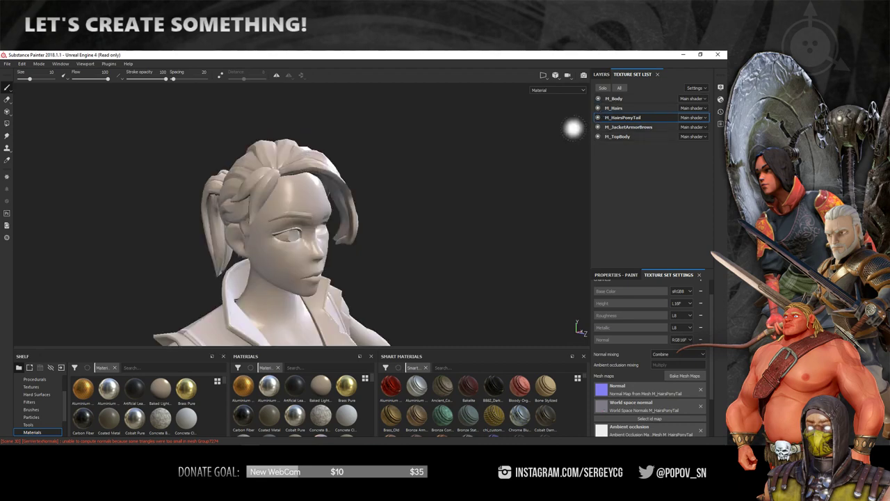
mouse_move(423, 201)
alt+mouse_down()
mouse_move(415, 185)
mouse_move(338, 149)
mouse_move(336, 130)
mouse_move(327, 148)
mouse_move(373, 171)
mouse_move(406, 173)
alt+mouse_up()
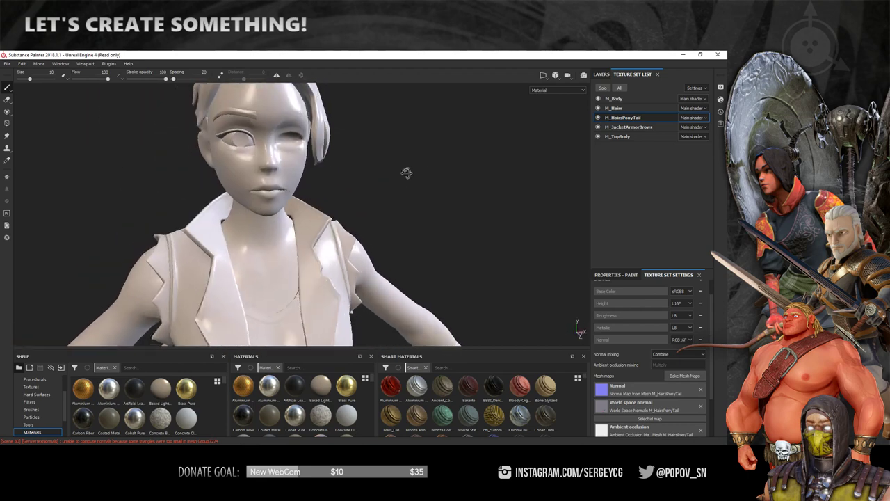
Hide the jacket, hair and pony-tail sets, then make M_TopBody active and hide it too.
click(598, 127)
click(598, 107)
click(598, 137)
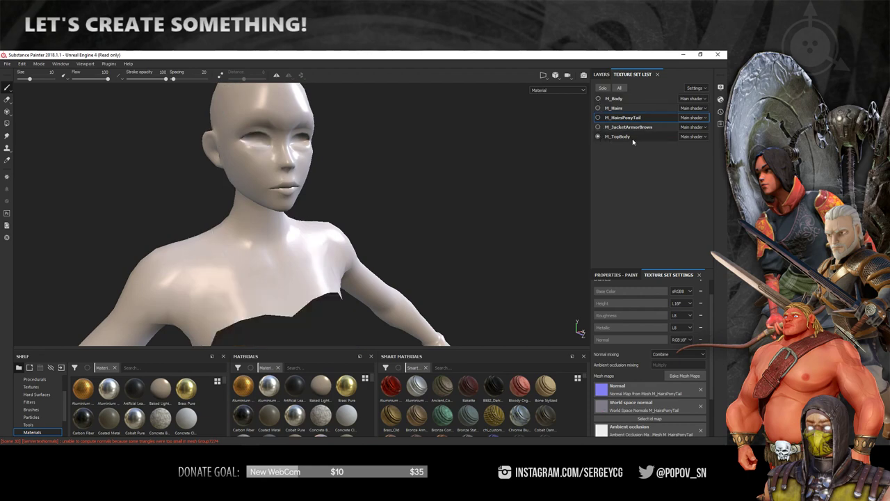
click(632, 137)
mouse_move(496, 219)
alt+mouse_down()
mouse_move(408, 219)
mouse_move(350, 183)
mouse_move(383, 204)
mouse_move(419, 169)
mouse_move(407, 169)
alt+mouse_up()
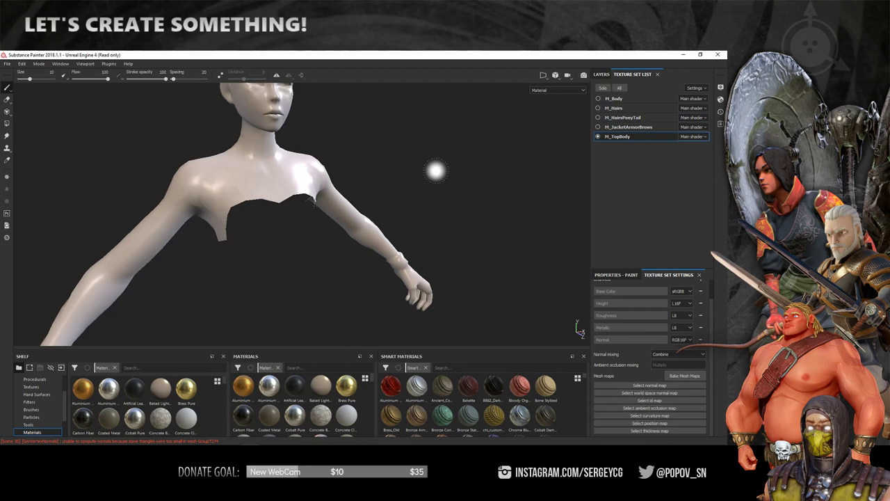
click(597, 137)
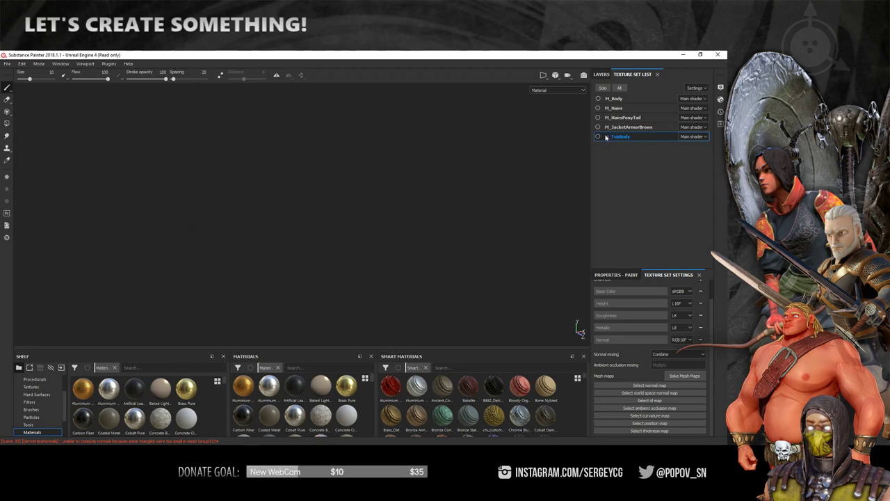
Show the M_JacketArmorBrows texture set and orbit to view its lower pieces.
click(597, 127)
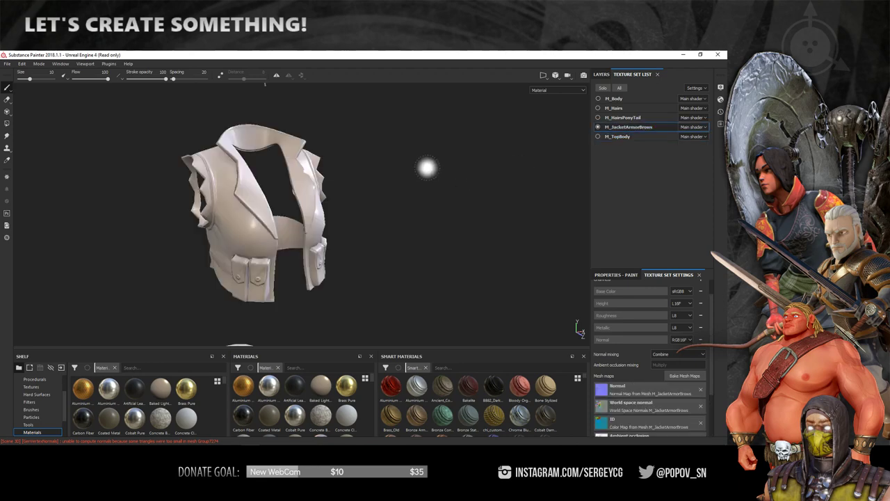
mouse_move(397, 239)
middle_down()
mouse_move(422, 161)
mouse_move(387, 181)
middle_up()
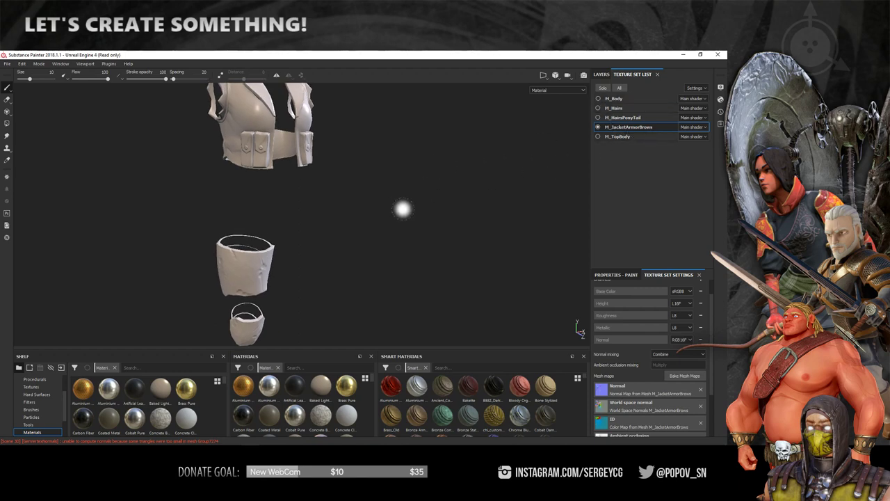
scroll(372, 189, down, 2)
mouse_move(372, 189)
alt+mouse_down()
mouse_move(378, 224)
mouse_move(424, 254)
alt+mouse_up()
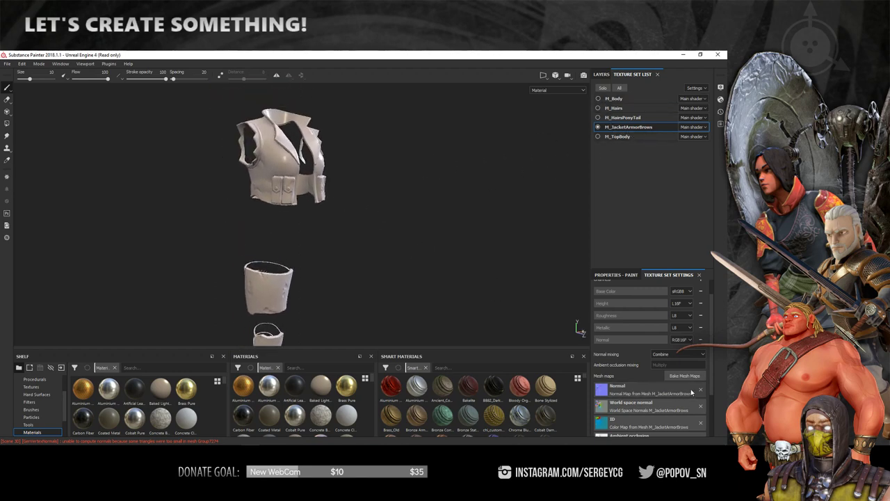
In the bake settings, clear the old high-poly path and disable every map except Position.
click(684, 375)
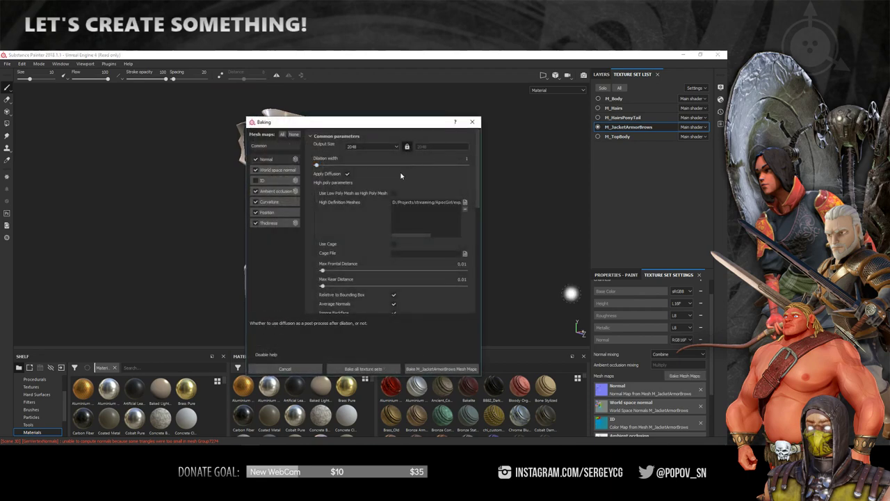
click(465, 208)
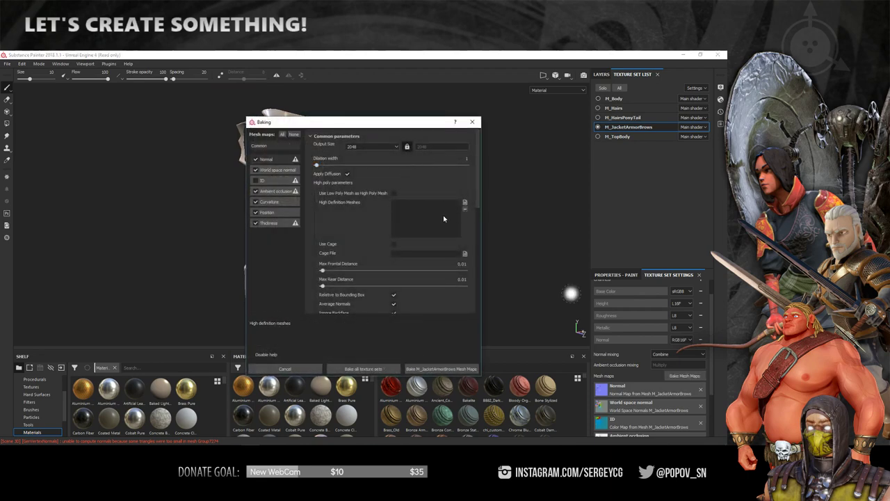
click(255, 169)
click(255, 190)
click(255, 202)
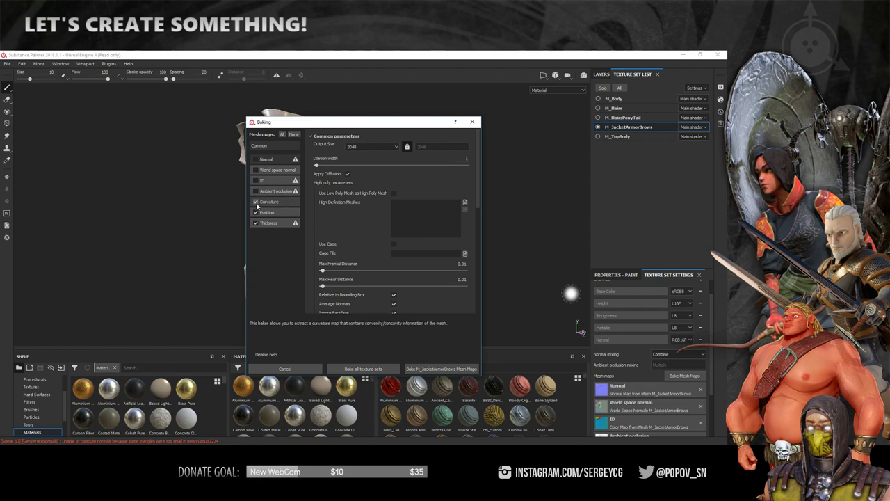
click(256, 212)
click(256, 222)
click(287, 216)
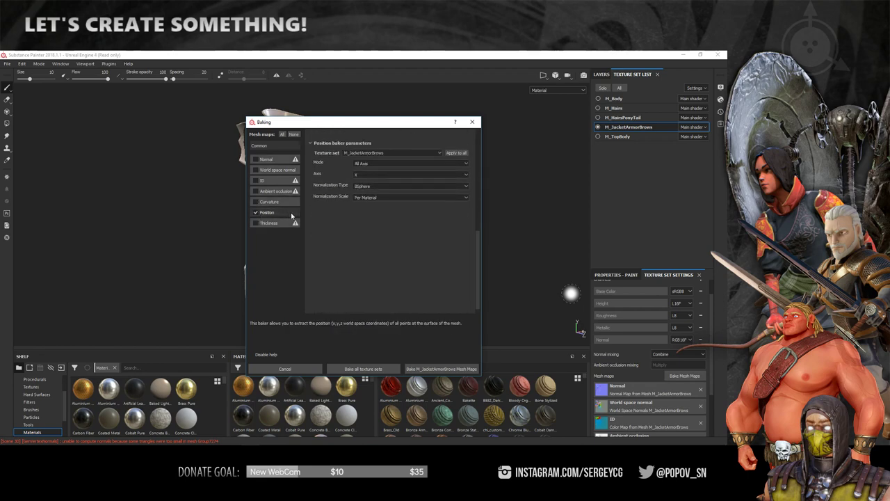
click(260, 146)
scroll(324, 156, down, 1)
scroll(324, 155, up, 1)
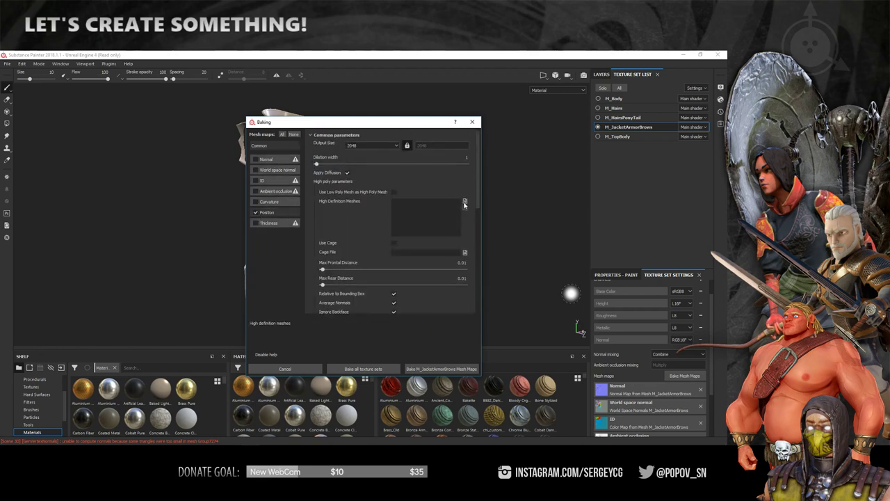
Load JacketHD as the high definition mesh.
click(465, 202)
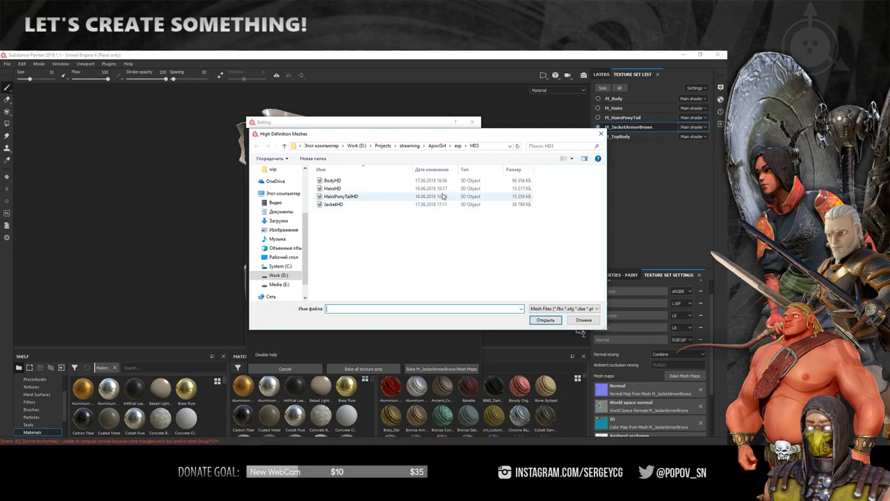
click(334, 205)
click(546, 321)
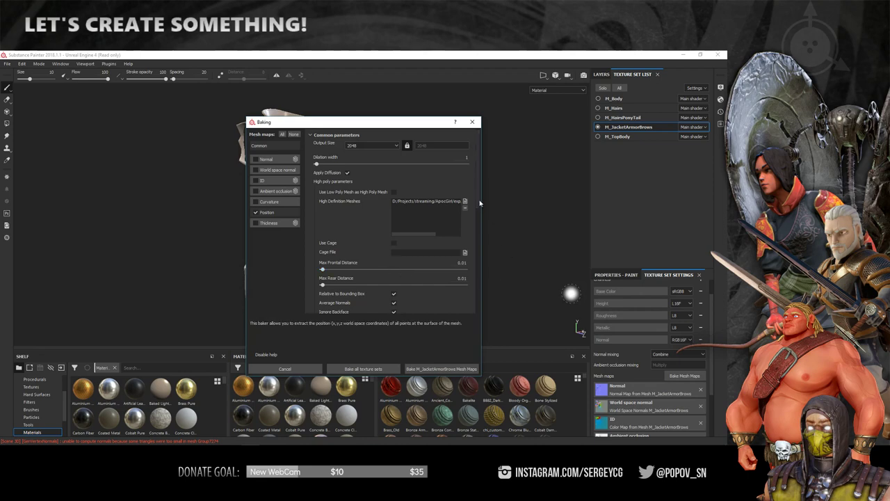
drag(479, 203, 480, 274)
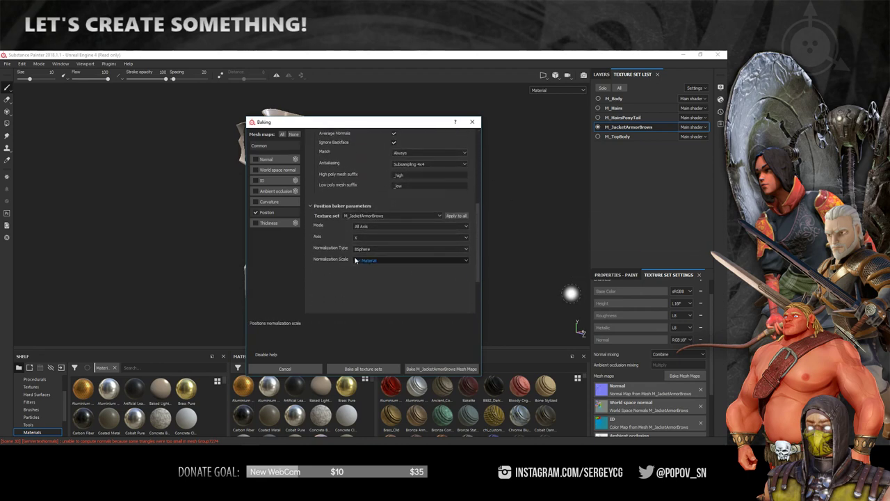
Keep BSphere normalization with Full Scene scale, bake the jacket, and close the finished notice.
click(394, 250)
click(376, 260)
click(377, 259)
click(376, 267)
click(458, 370)
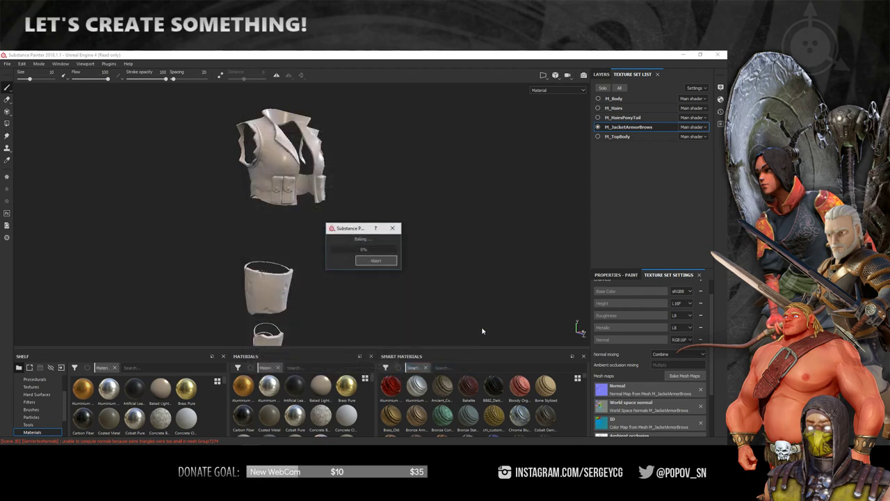
click(512, 242)
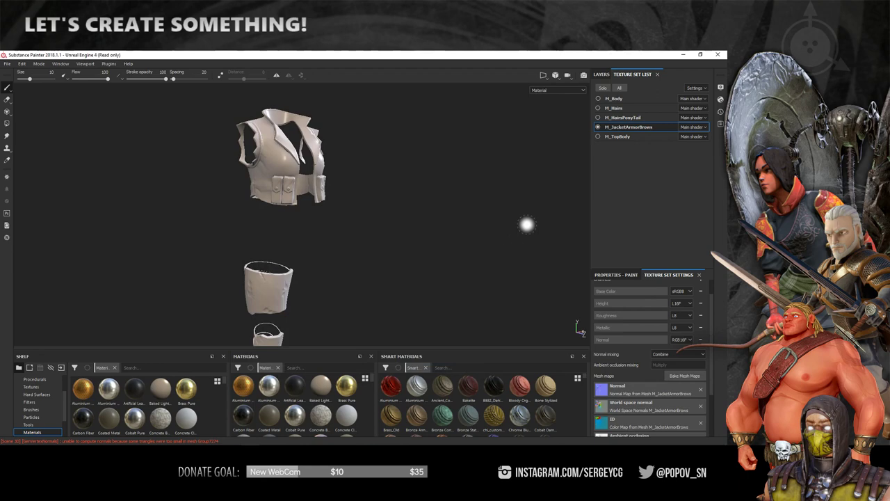
Select M_TopBody to view its mesh maps, then switch over to ZBrush.
click(598, 136)
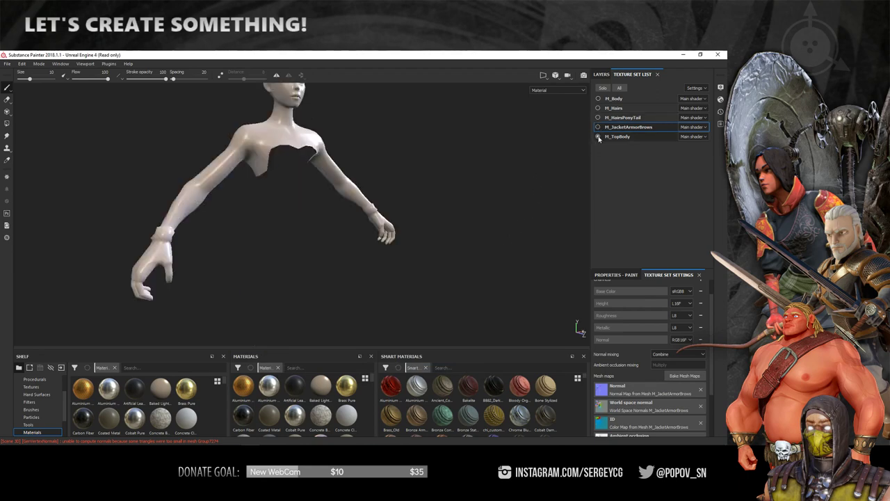
click(623, 138)
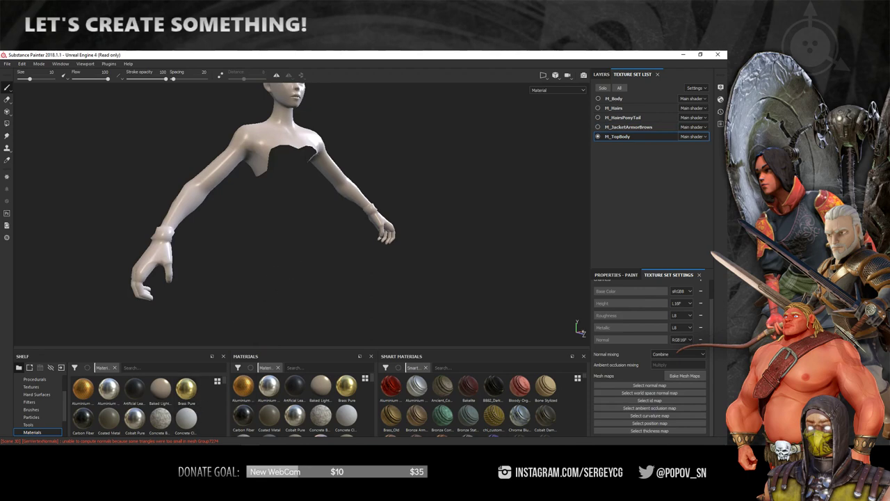
key(alt+Tab)
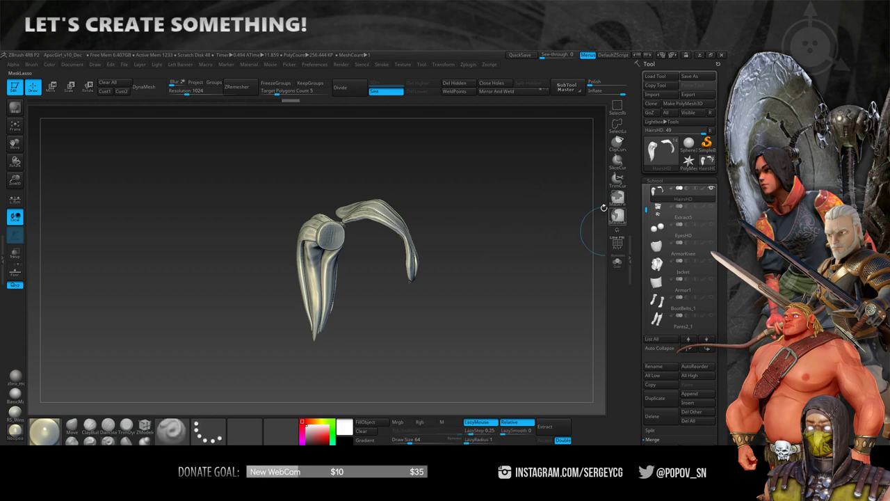
mouse_move(680, 192)
ctrl+alt+click(711, 189)
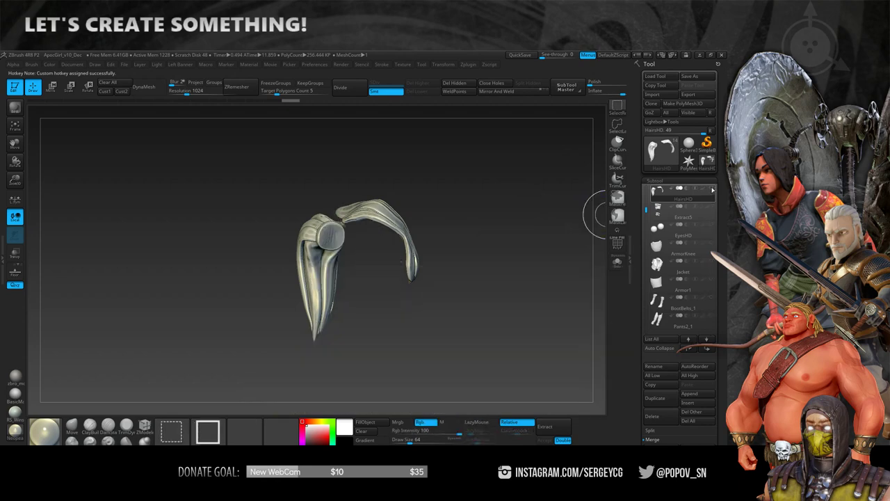
shift+click(710, 189)
mouse_move(454, 222)
mouse_down()
mouse_move(490, 204)
mouse_move(468, 308)
mouse_move(442, 223)
mouse_move(482, 232)
mouse_up()
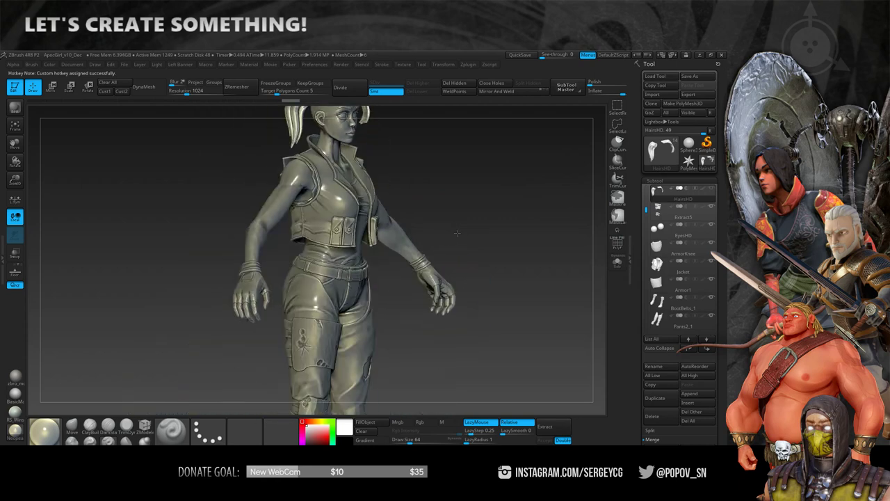
alt+click(365, 229)
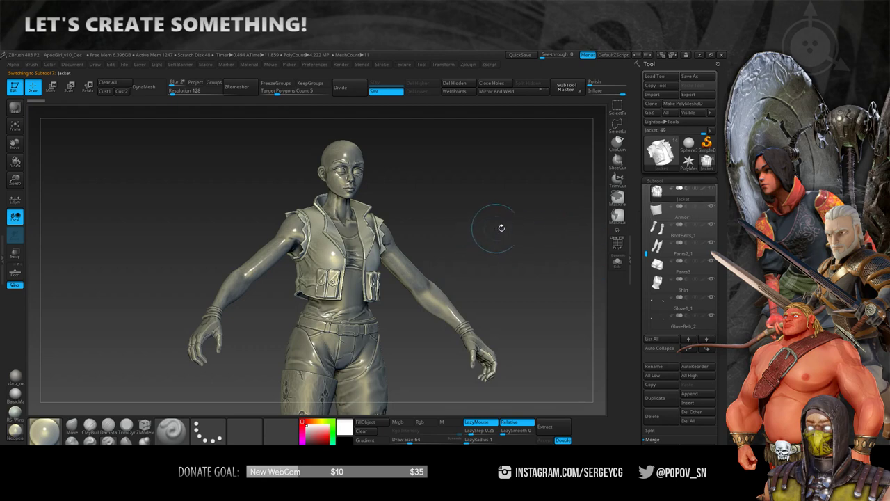
click(711, 207)
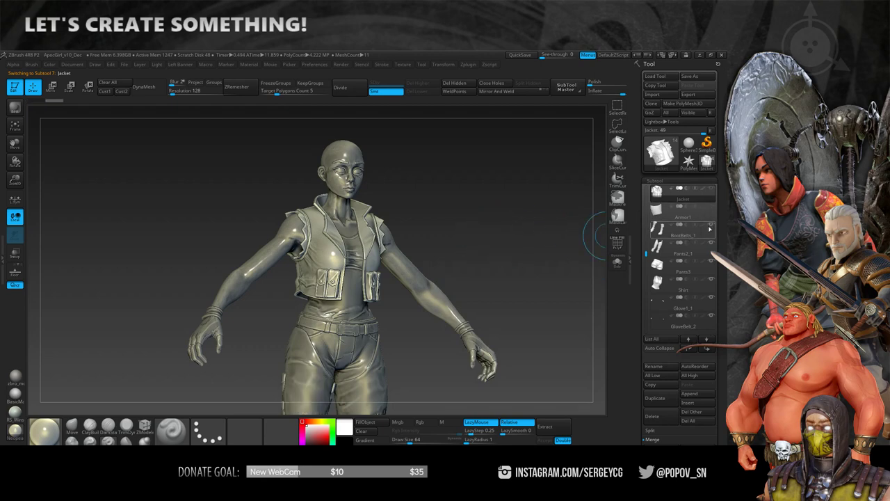
click(711, 243)
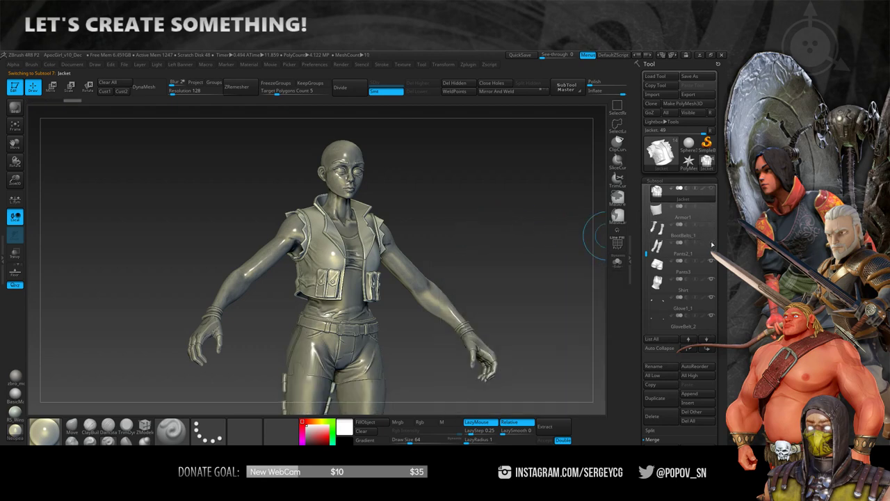
click(711, 262)
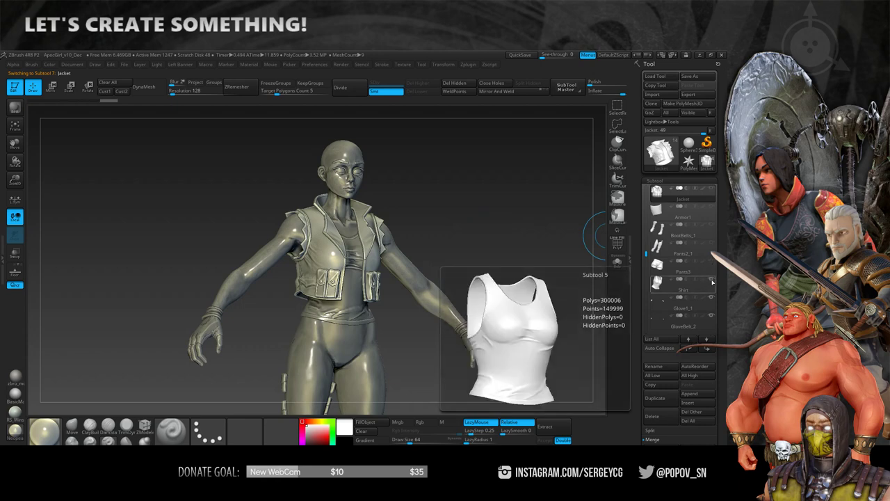
click(711, 280)
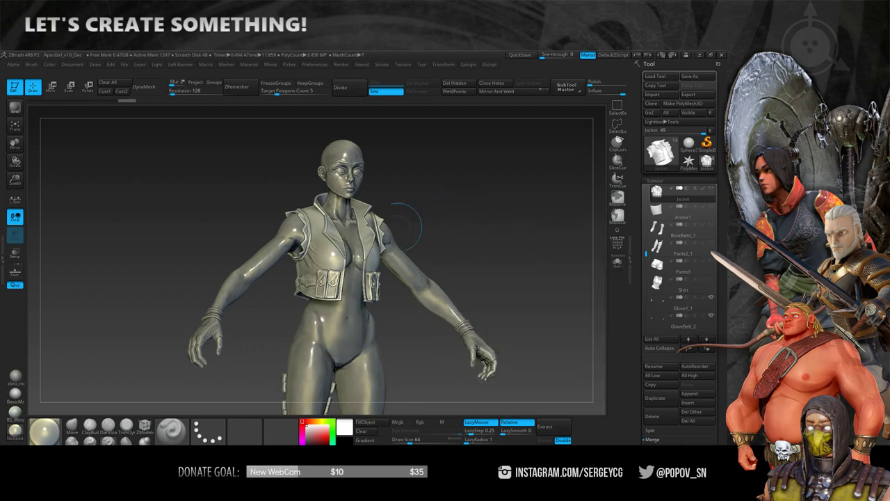
alt+click(275, 250)
mouse_move(470, 239)
mouse_down()
mouse_move(466, 197)
mouse_move(485, 194)
mouse_move(584, 230)
mouse_up()
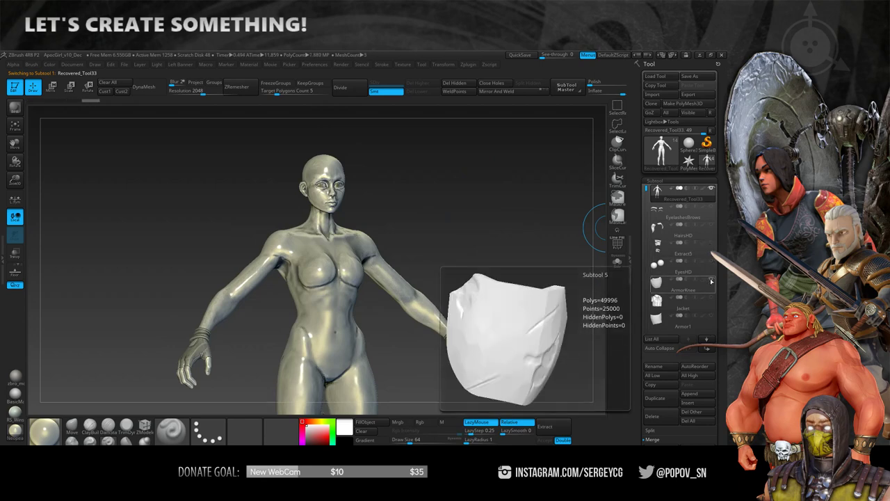
alt+drag(493, 280, 457, 194)
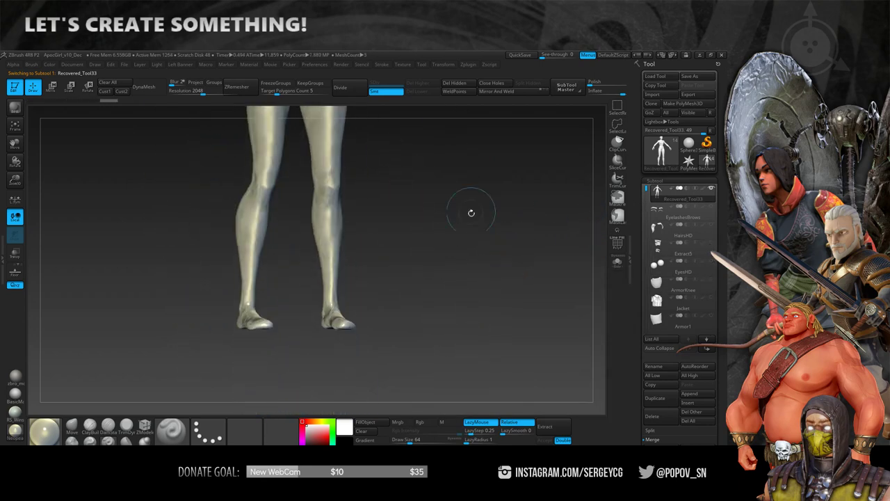
key(f)
mouse_move(443, 294)
mouse_down()
mouse_move(433, 352)
mouse_move(501, 358)
mouse_move(391, 287)
mouse_move(421, 244)
mouse_move(465, 228)
mouse_move(447, 215)
mouse_move(452, 205)
mouse_up()
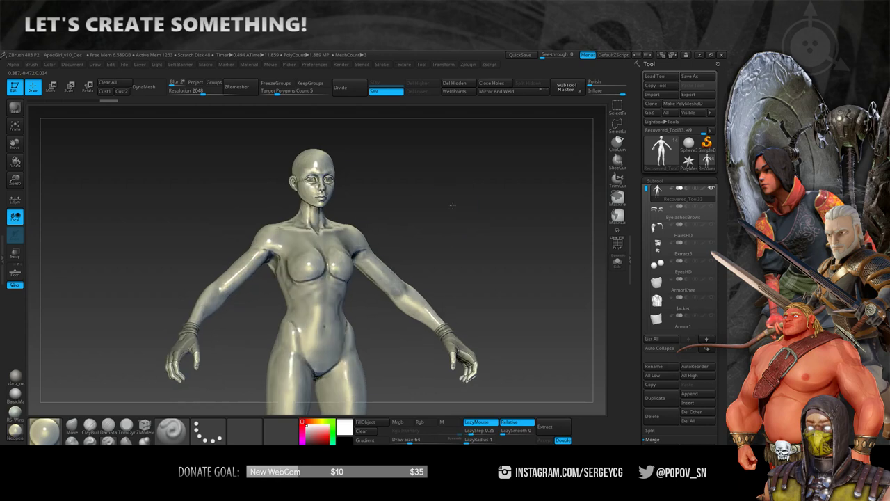
Switch the model to the flat BasicMaterial with Rgb colour painting on.
click(15, 394)
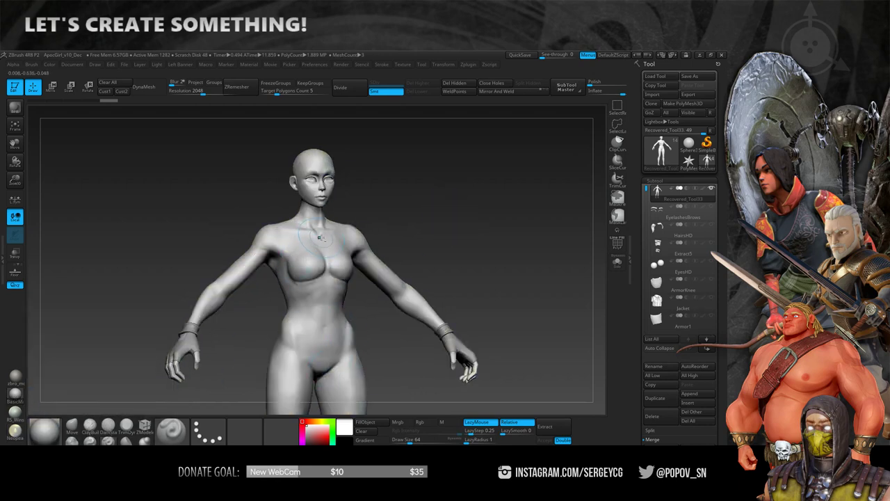
key(b)
key(p)
key(a)
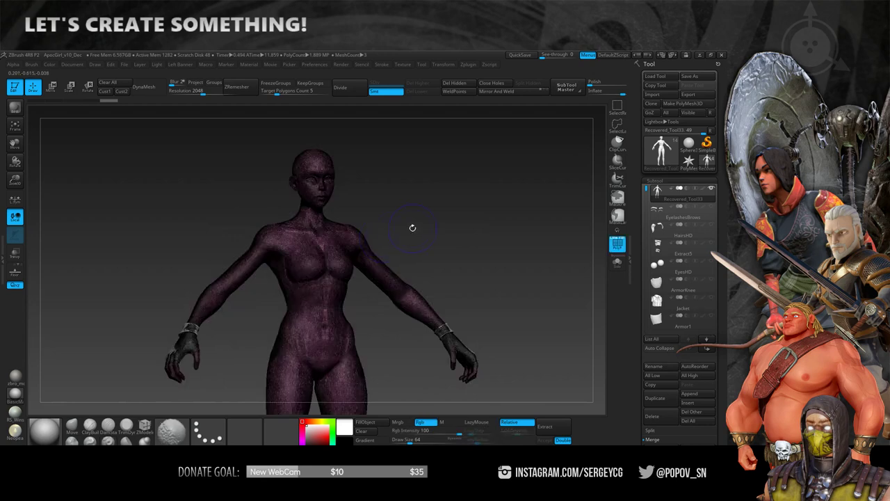
key(b)
key(p)
key(a)
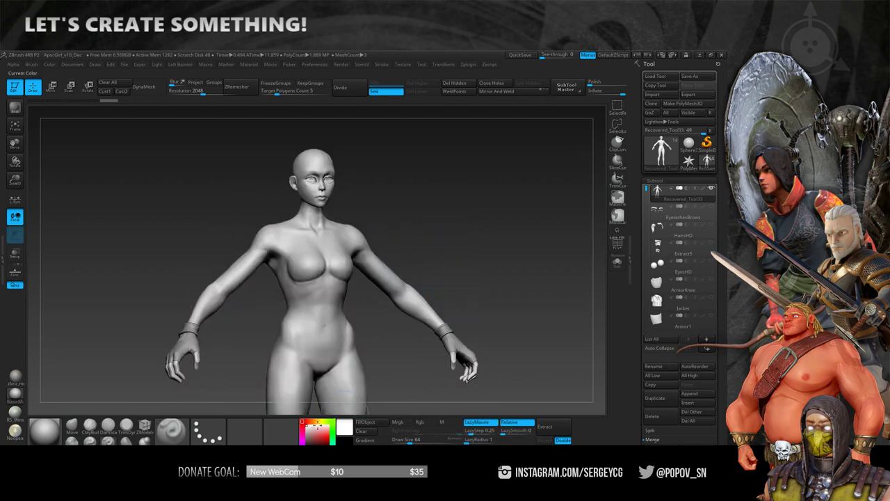
Fill the body subtool with yellow-orange.
click(317, 422)
click(365, 422)
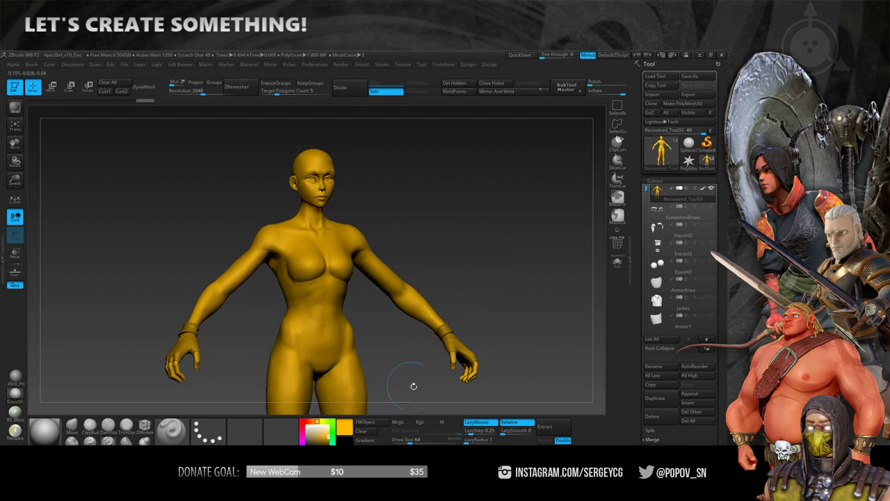
drag(378, 353, 390, 331)
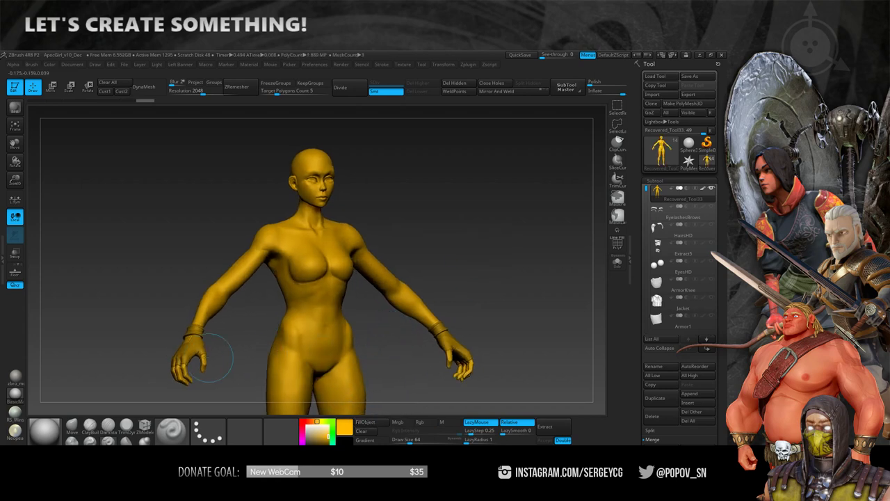
Fill the Glove1_1 gloves with red.
alt+click(191, 346)
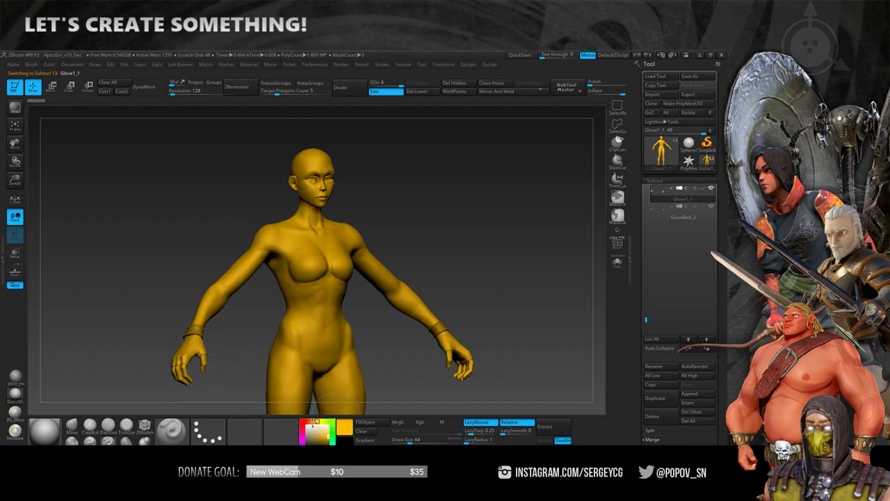
click(303, 422)
click(365, 421)
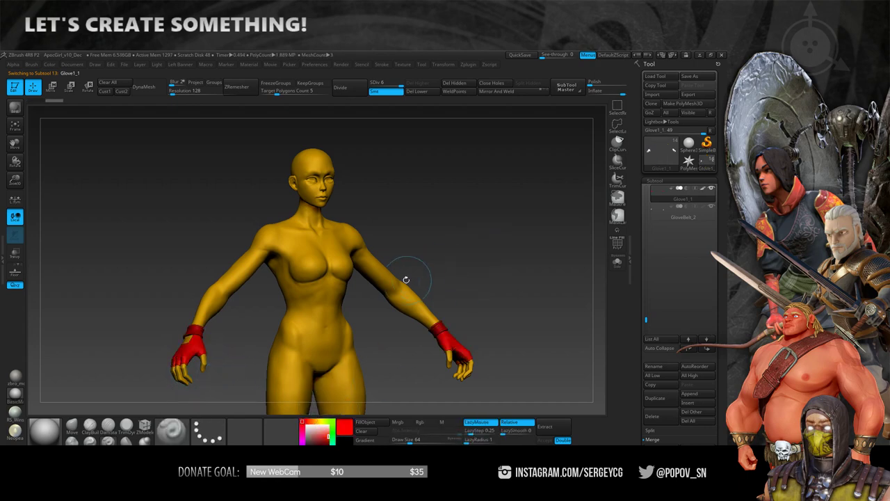
drag(453, 252, 458, 256)
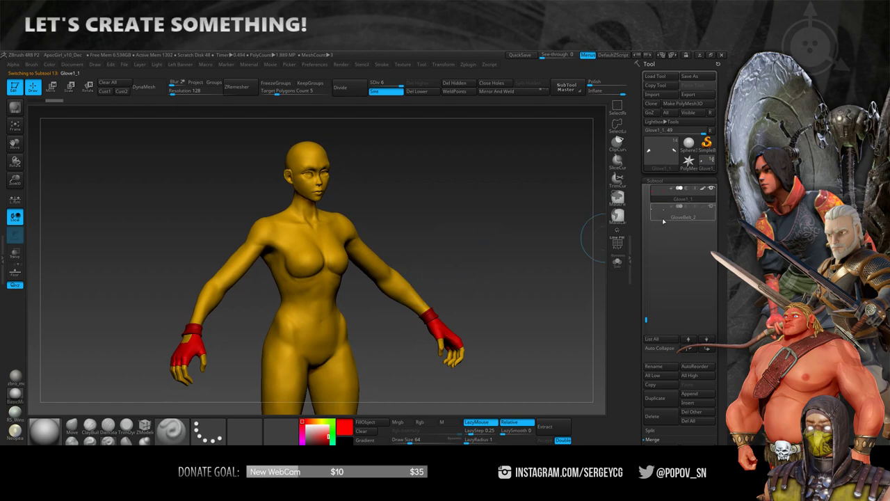
Fill the GloveBelt_2 wrist bands blue, replacing an initial green fill.
click(663, 218)
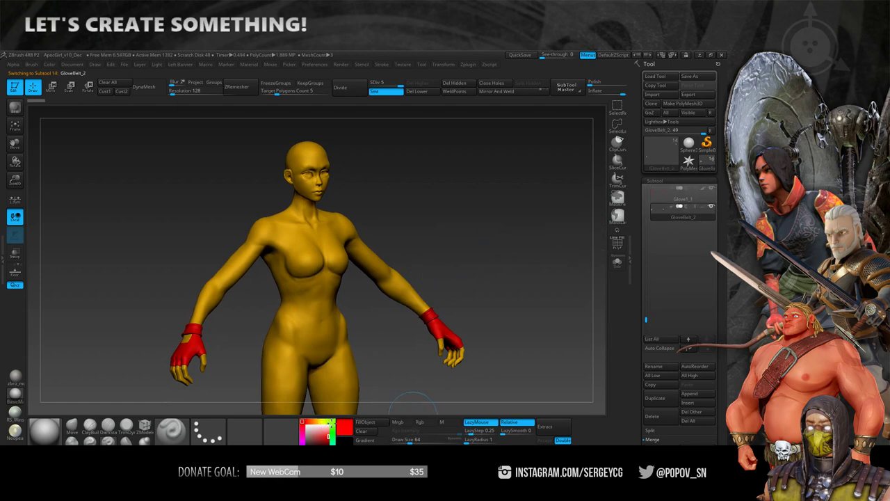
click(332, 422)
click(365, 421)
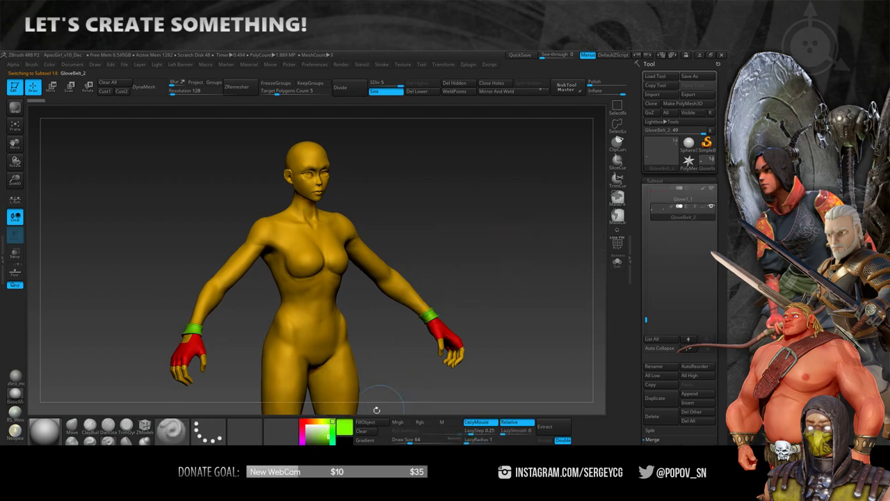
click(325, 433)
click(365, 422)
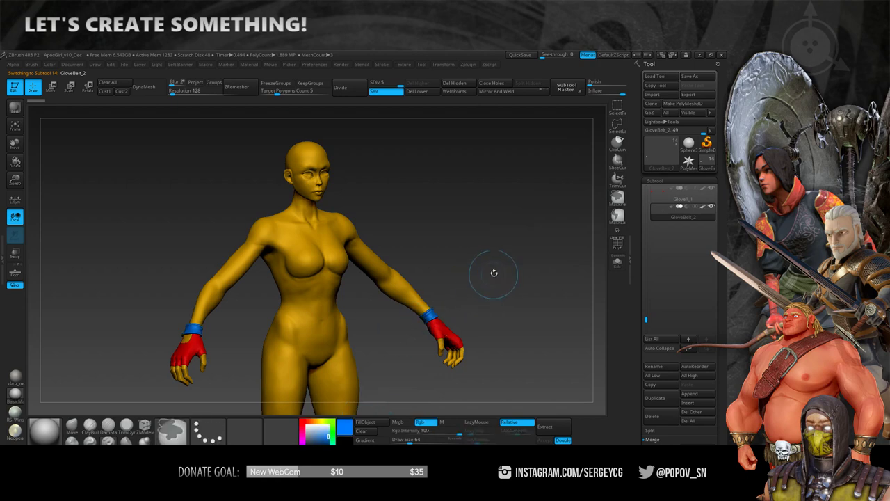
key(l)
mouse_move(493, 272)
mouse_down()
mouse_move(484, 223)
mouse_move(437, 235)
mouse_up()
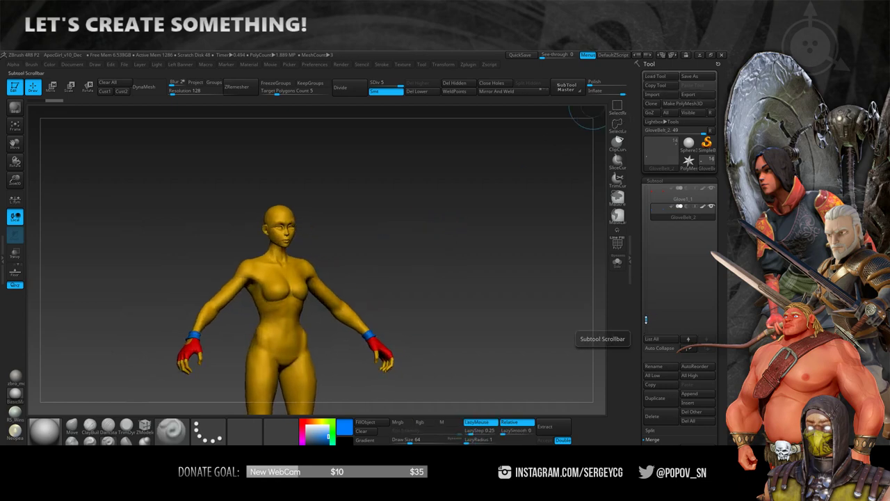
mouse_move(645, 319)
mouse_down()
mouse_move(646, 208)
mouse_move(645, 275)
mouse_up()
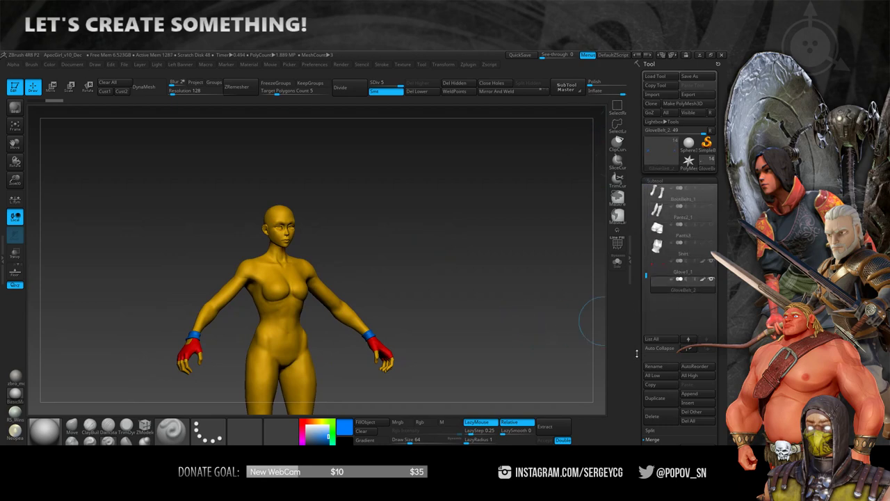
Merge the visible subtools with MergeVisible and select the merged mesh.
drag(636, 353, 636, 209)
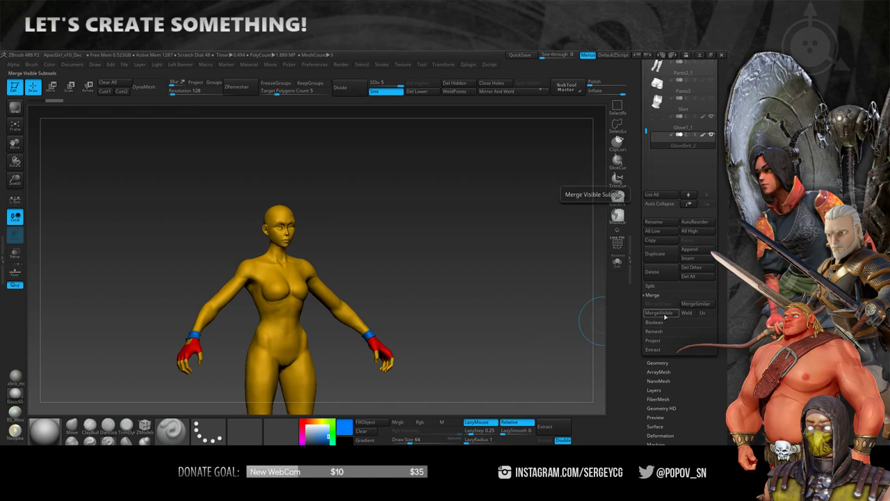
click(664, 313)
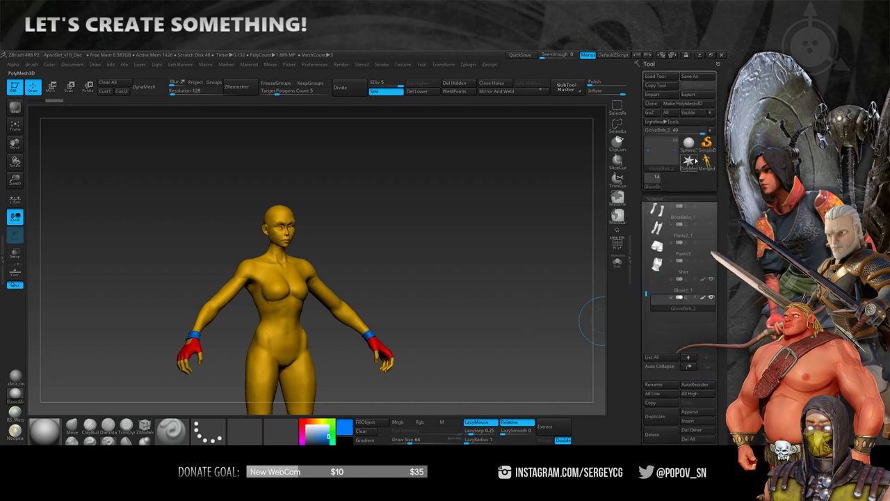
click(707, 166)
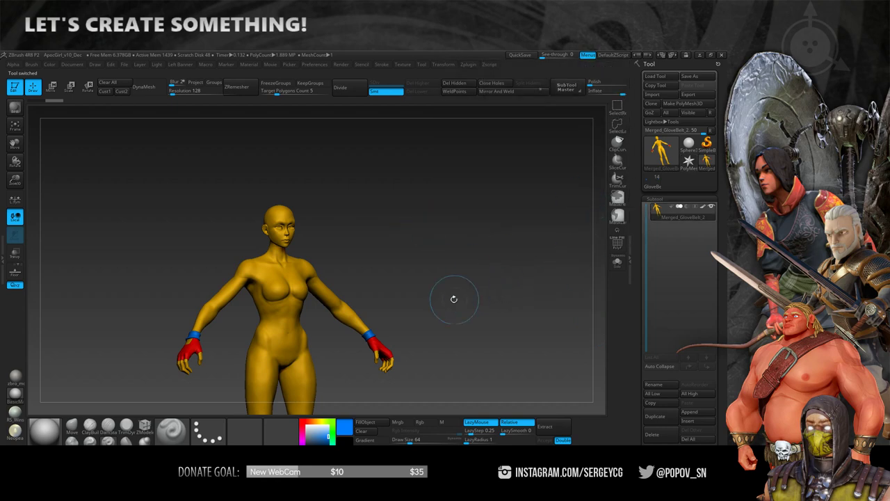
alt+drag(452, 298, 464, 202)
Export the merged mesh as TopBody OBJ, then return to Substance Painter.
click(702, 96)
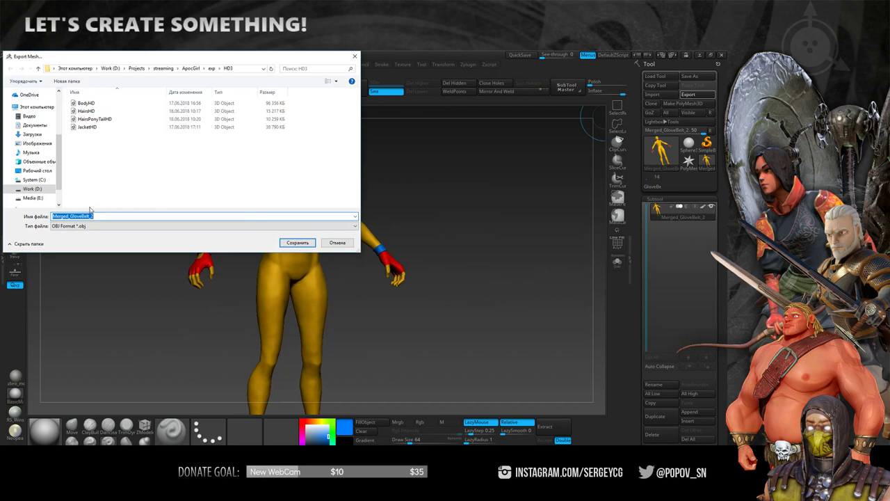
text(Top)
text(BodyH)
key(Return)
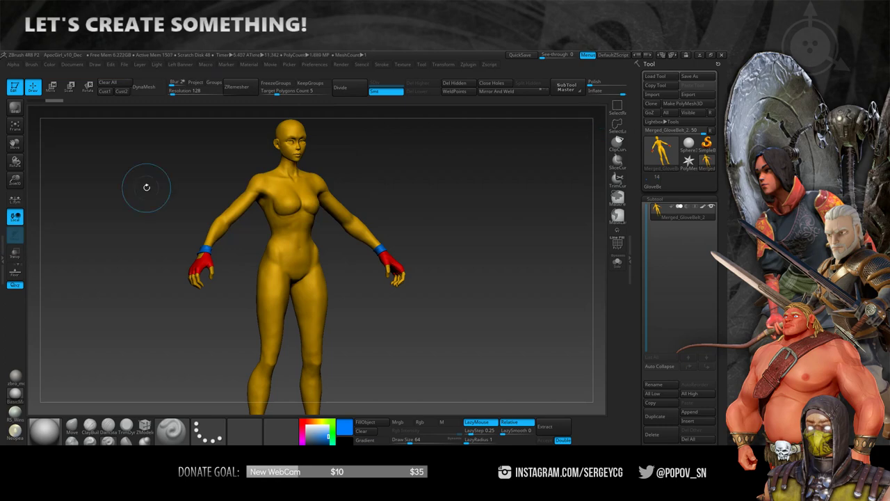
key(alt+Tab)
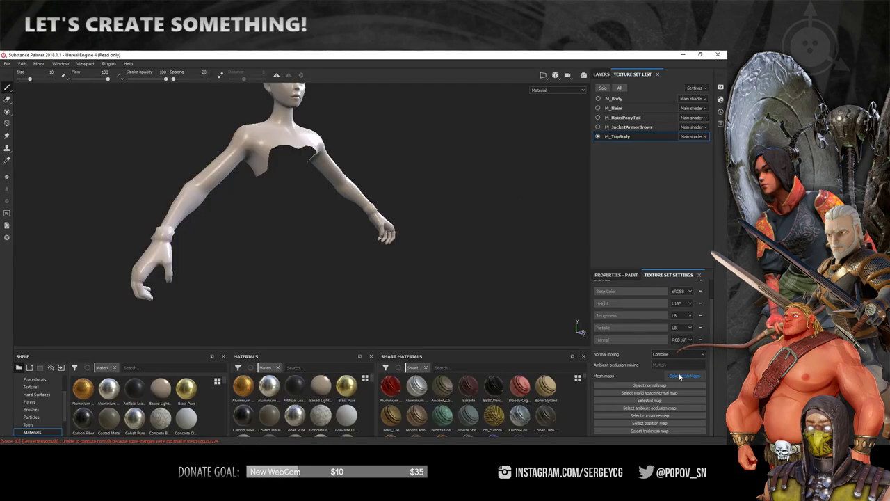
Enable every mesh map and set the Position normalization scale to Full Scene.
click(680, 376)
click(266, 211)
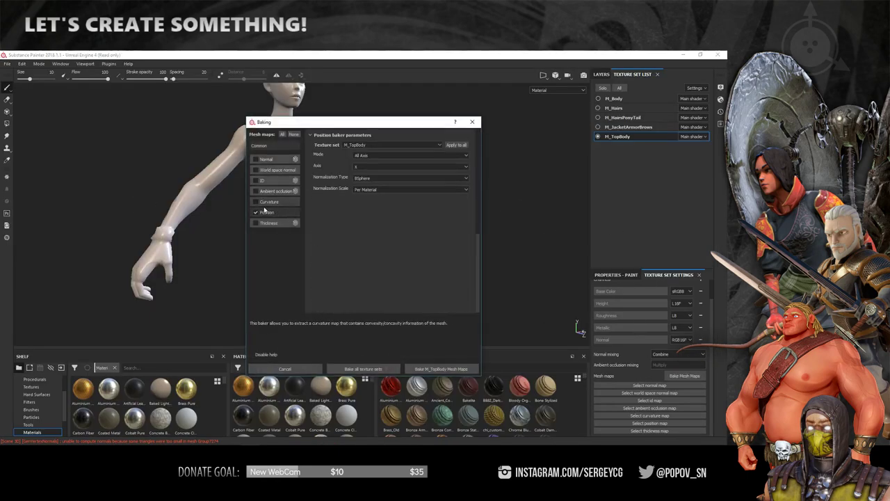
click(282, 133)
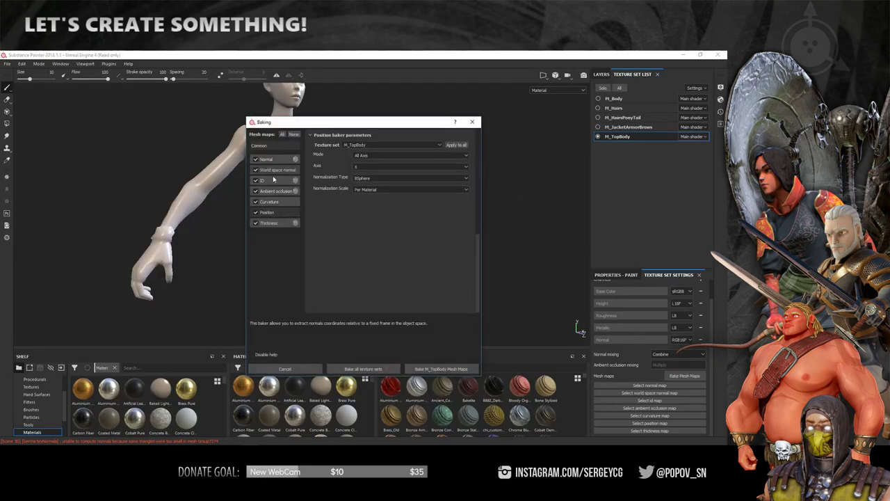
click(380, 192)
click(376, 196)
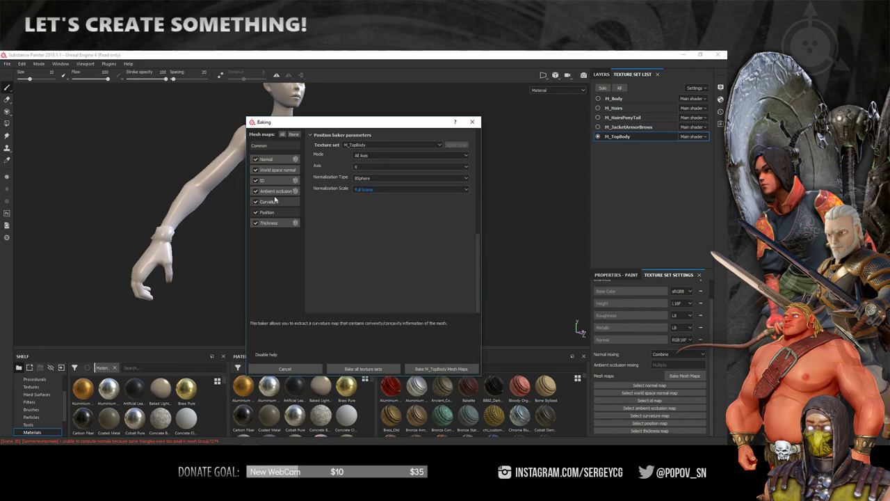
click(280, 146)
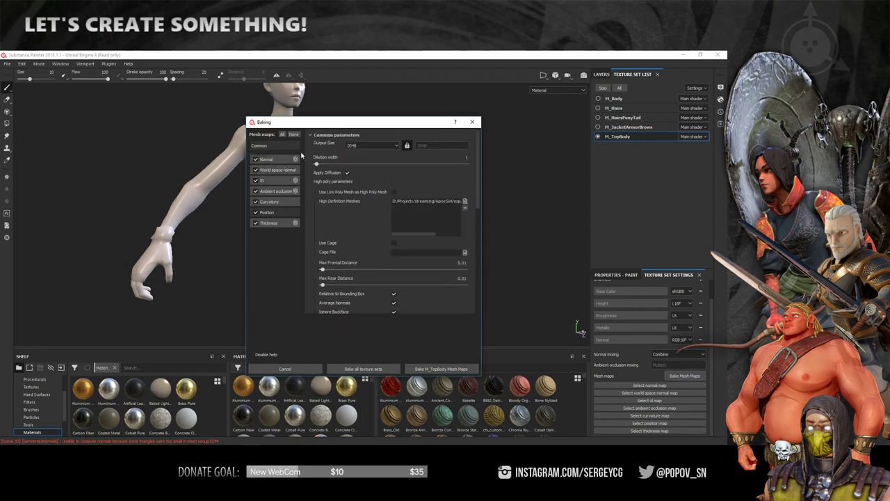
Load TopBodyHD as the high definition mesh.
click(465, 201)
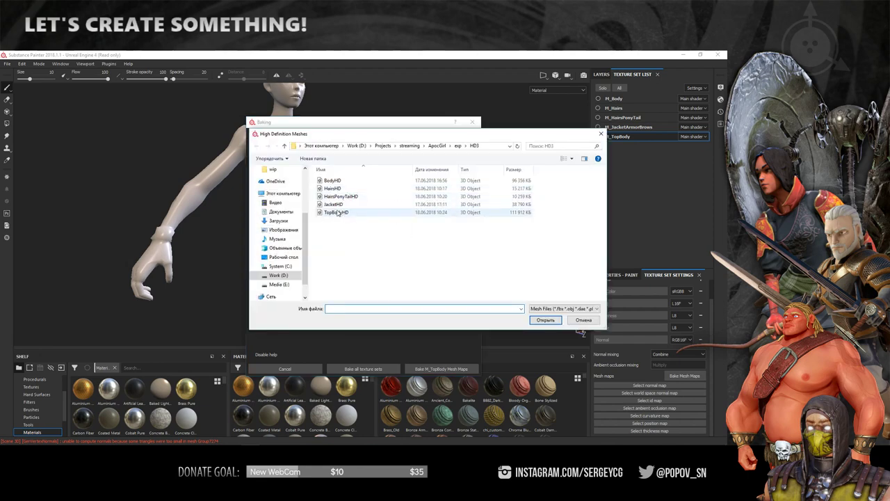
double_click(338, 213)
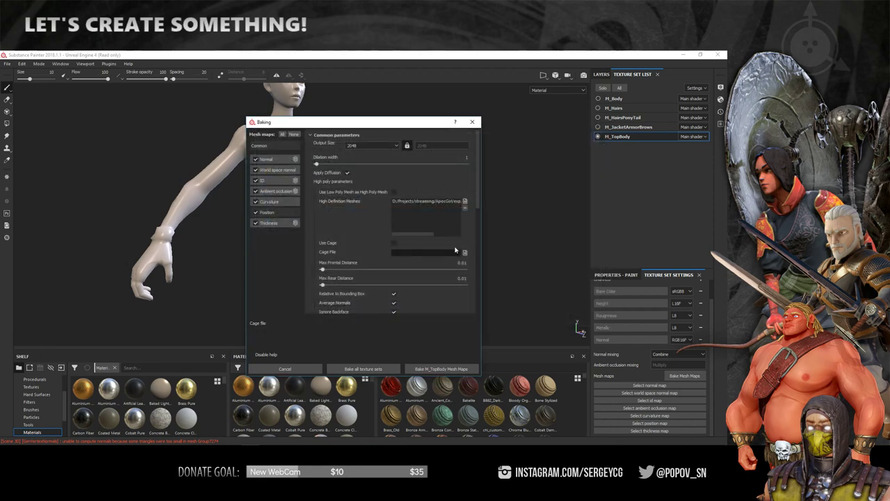
mouse_move(477, 195)
mouse_down()
mouse_move(475, 276)
mouse_move(471, 202)
mouse_up()
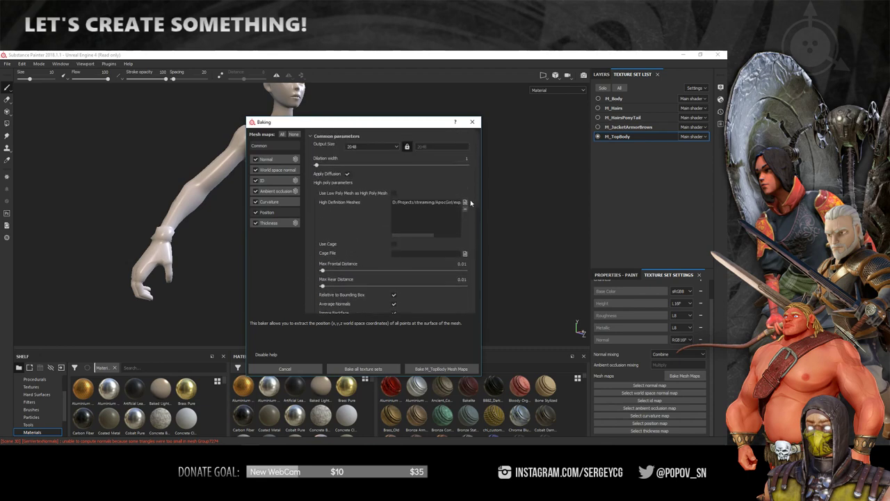
Bake M_TopBody's mesh maps from TopBodyHD and wait until baking finishes.
click(455, 370)
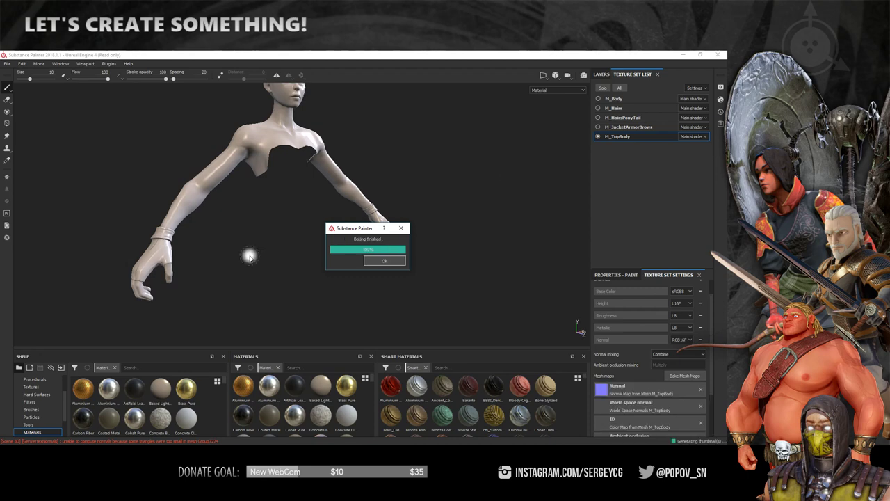
mouse_move(264, 239)
alt+mouse_down()
mouse_move(371, 225)
mouse_move(223, 252)
mouse_move(199, 238)
mouse_move(437, 247)
mouse_move(372, 143)
mouse_move(477, 109)
mouse_move(407, 139)
mouse_move(417, 185)
mouse_move(400, 174)
alt+mouse_up()
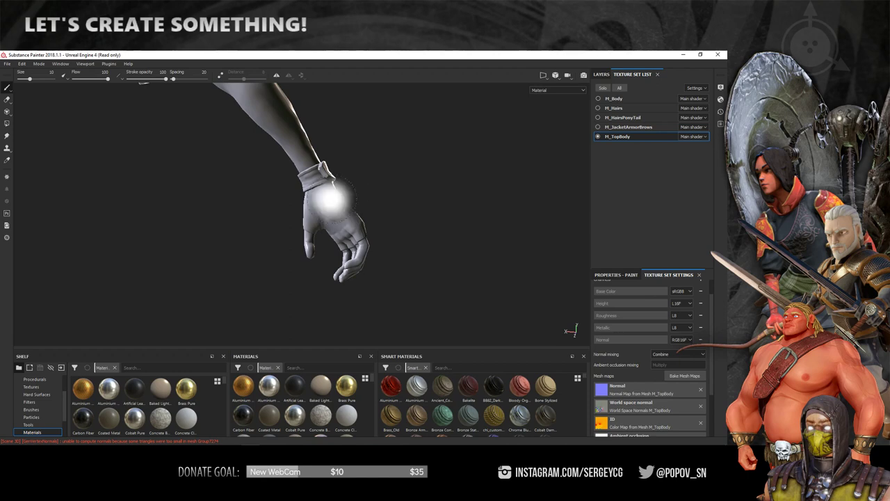
mouse_move(333, 199)
alt+mouse_down()
mouse_move(487, 202)
mouse_move(503, 218)
mouse_move(494, 172)
mouse_move(423, 144)
mouse_move(335, 220)
mouse_move(515, 188)
mouse_move(623, 187)
mouse_move(445, 174)
alt+mouse_up()
scroll(418, 192, up, 3)
scroll(452, 212, up, 3)
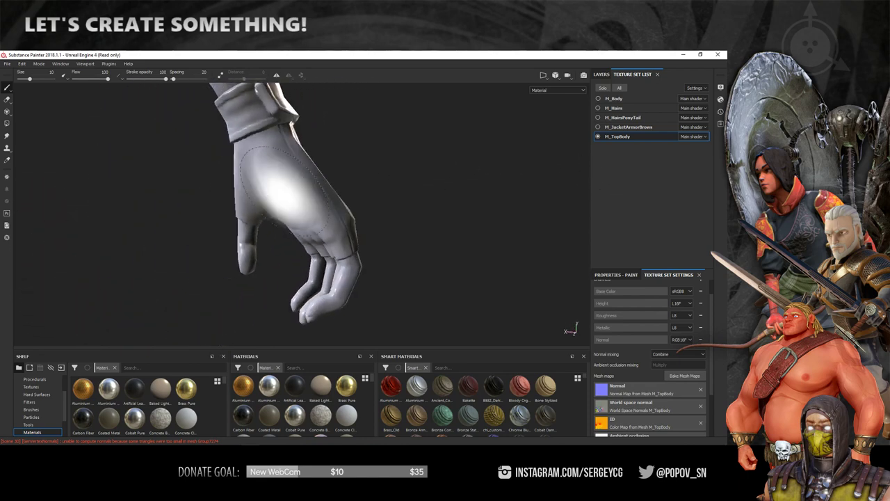
alt+right_drag(445, 174, 433, 272)
alt+middle_drag(433, 272, 285, 267)
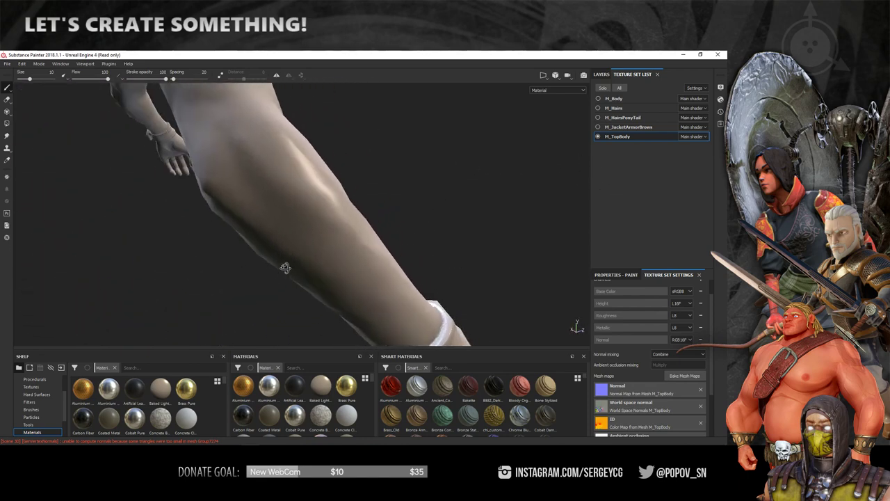
mouse_move(285, 268)
alt+mouse_down()
mouse_move(318, 178)
mouse_move(419, 252)
mouse_move(512, 279)
mouse_move(571, 329)
mouse_move(523, 211)
mouse_move(283, 211)
mouse_move(274, 139)
mouse_move(199, 210)
mouse_move(253, 188)
mouse_move(253, 215)
alt+mouse_up()
alt+middle_drag(254, 216, 257, 262)
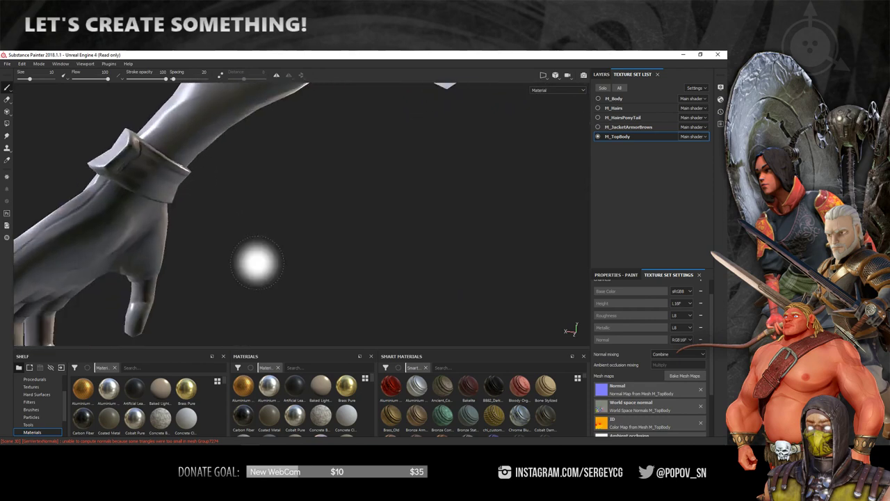
alt+drag(256, 263, 350, 303)
mouse_move(306, 272)
alt+mouse_down()
mouse_move(433, 265)
mouse_move(411, 204)
mouse_move(565, 185)
mouse_move(360, 262)
mouse_move(298, 205)
mouse_move(344, 223)
mouse_move(225, 165)
mouse_move(313, 338)
mouse_move(338, 114)
mouse_move(367, 173)
mouse_move(347, 176)
mouse_move(463, 164)
mouse_move(332, 173)
mouse_move(143, 163)
mouse_move(309, 161)
alt+mouse_up()
alt+right_drag(309, 160, 401, 163)
mouse_move(401, 162)
alt+middle_down()
mouse_move(377, 218)
mouse_move(387, 149)
mouse_move(357, 198)
mouse_move(387, 139)
alt+middle_up()
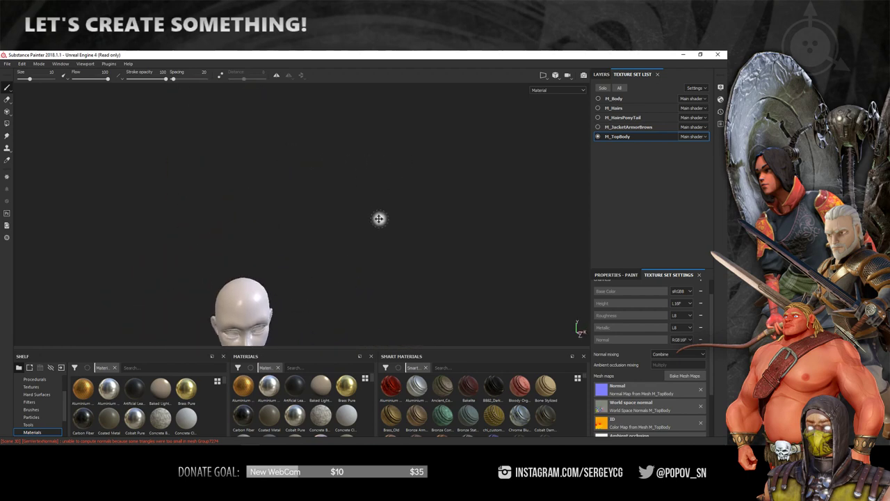
mouse_move(387, 139)
alt+mouse_down()
mouse_move(366, 171)
mouse_move(393, 219)
mouse_move(413, 213)
mouse_move(397, 209)
mouse_move(452, 278)
alt+mouse_up()
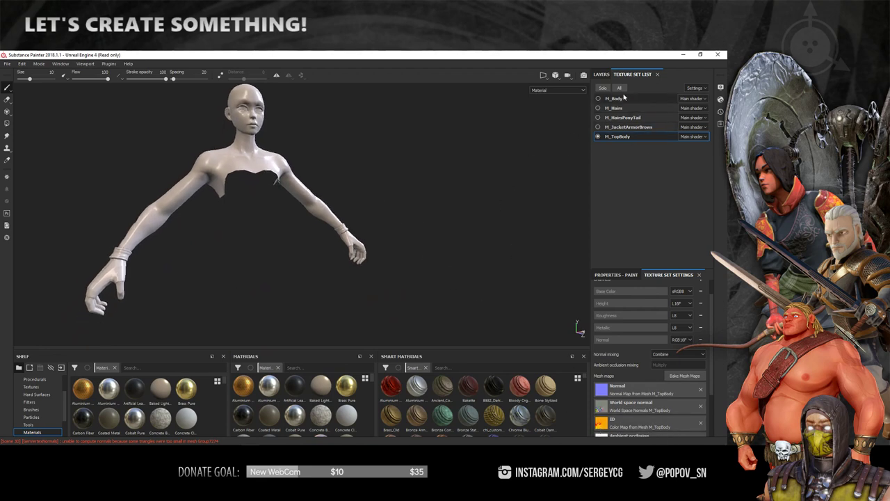
In the Layers stack, add a colour selection mask to Fill layer 1.
click(601, 74)
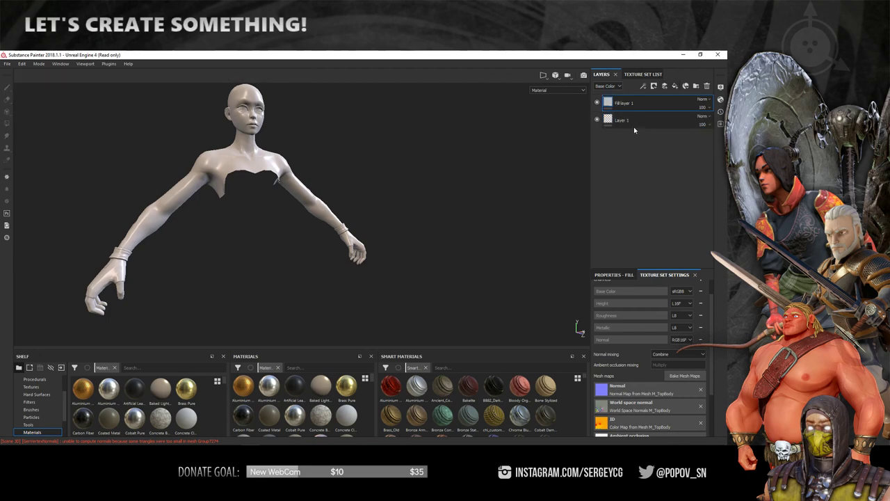
right_click(659, 107)
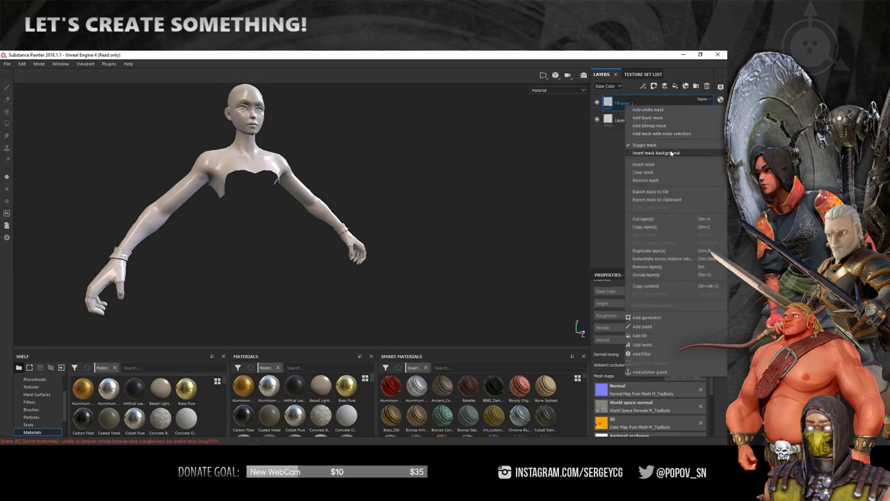
click(673, 128)
click(642, 109)
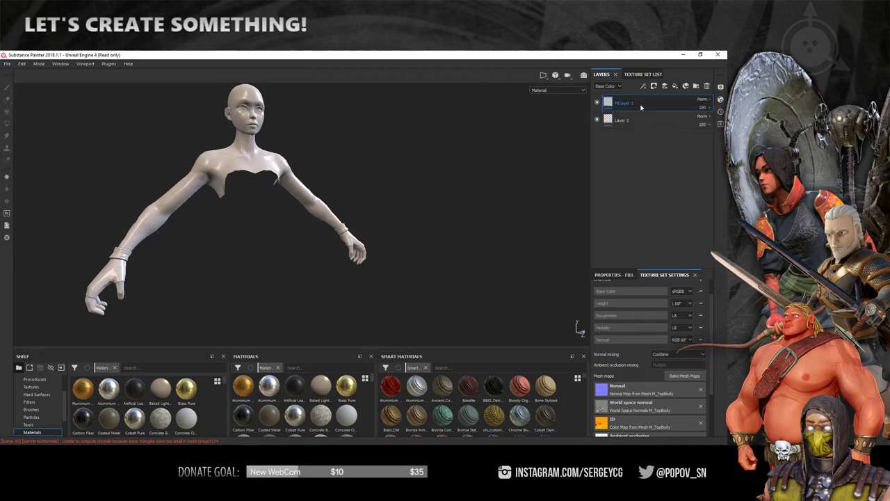
right_click(643, 107)
click(658, 134)
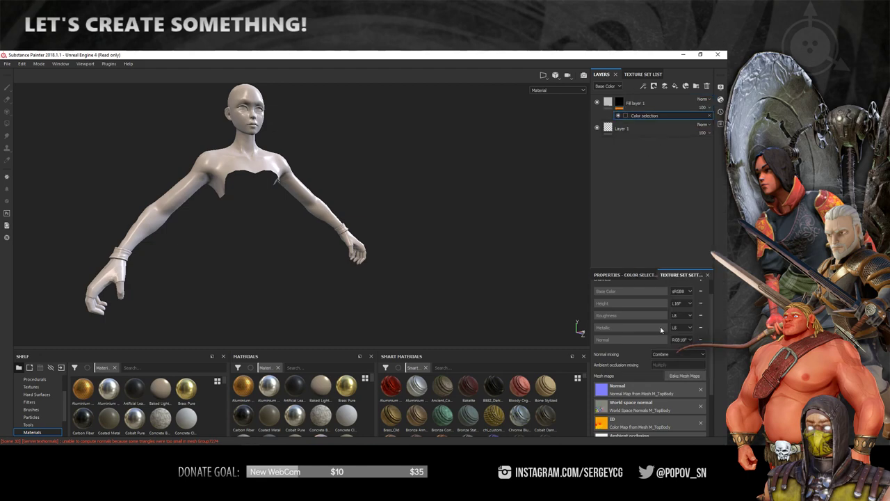
Preview the ID colour map, then delete Fill layer 1 keeping Layer 1 active.
click(639, 276)
click(696, 363)
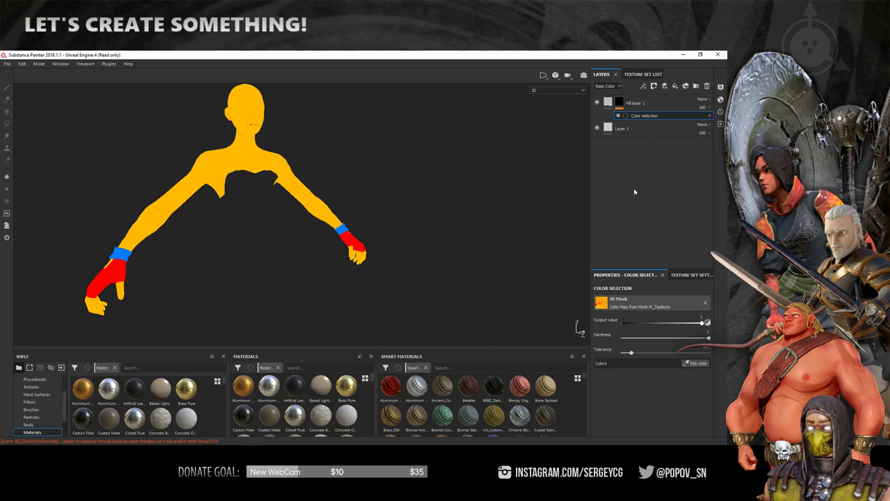
click(626, 130)
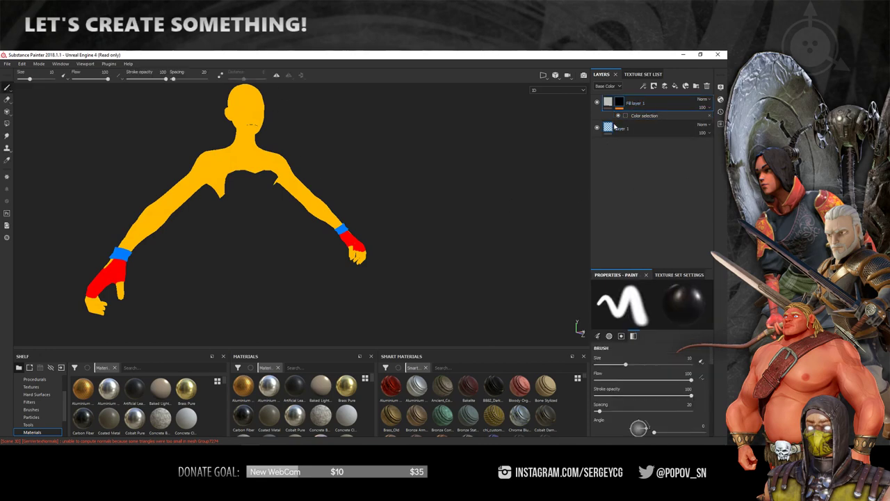
click(706, 86)
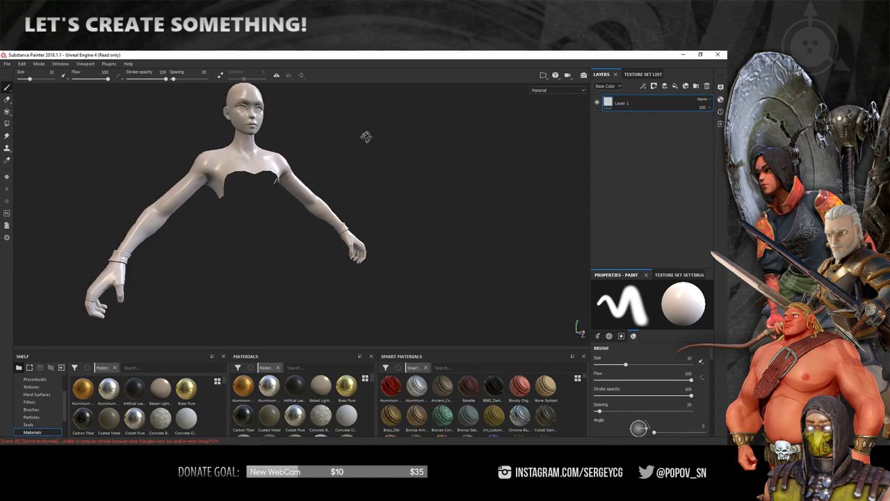
Make the M_JacketArmorBrows and M_Body texture sets visible.
alt+drag(355, 132, 391, 157)
click(639, 75)
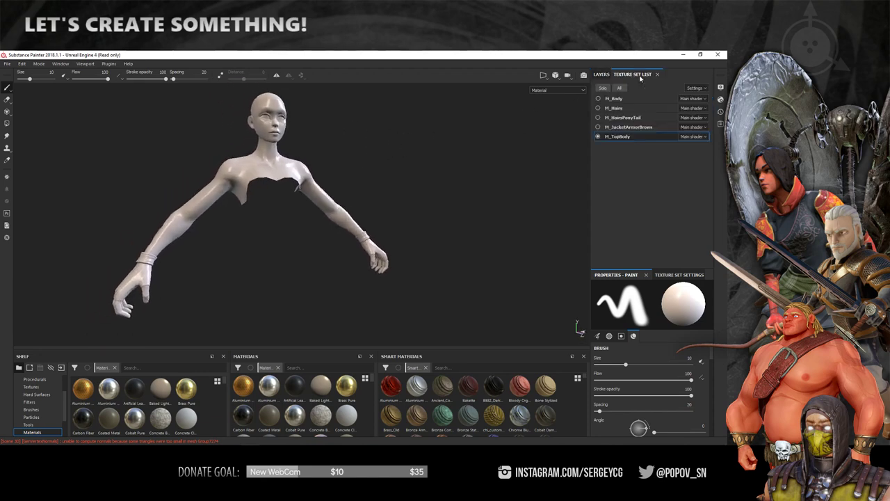
click(599, 127)
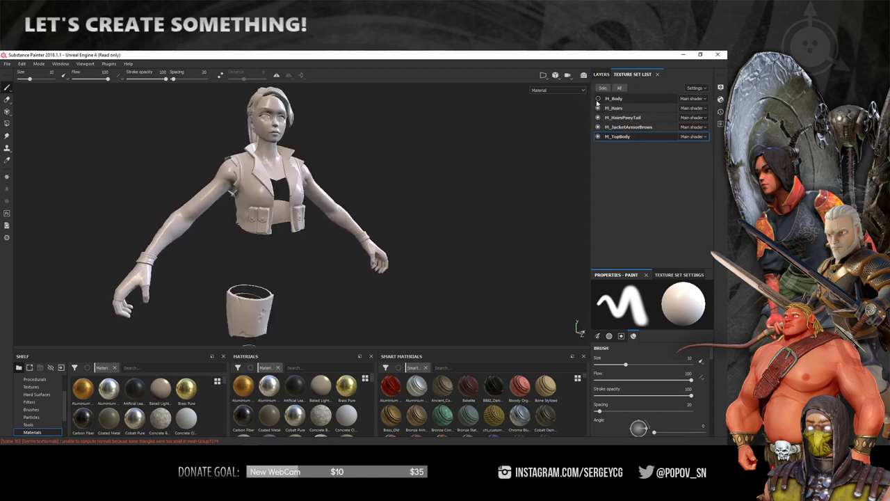
click(597, 99)
Orbit around the legs, hips and torso, then frame the full body including the head.
mouse_move(437, 186)
alt+mouse_down()
mouse_move(443, 125)
mouse_move(430, 202)
mouse_move(345, 183)
mouse_move(100, 175)
mouse_move(369, 179)
alt+mouse_up()
alt+middle_drag(369, 179, 466, 135)
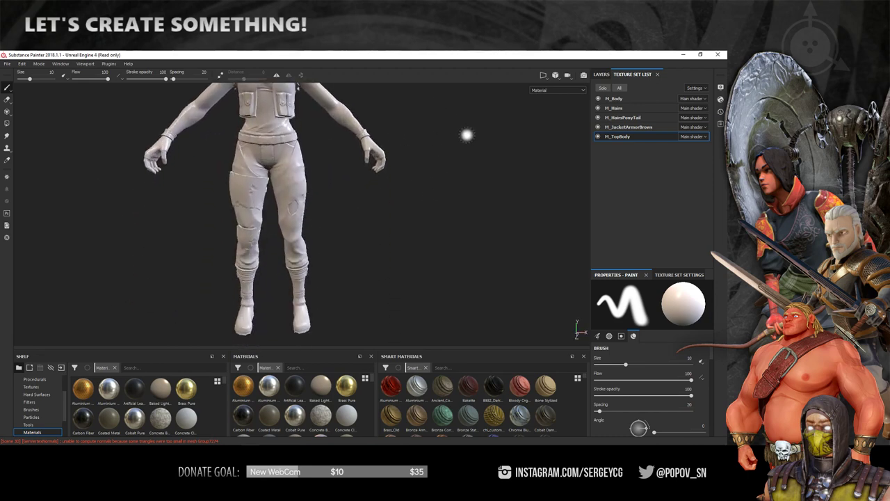
mouse_move(466, 135)
alt+mouse_down()
mouse_move(514, 131)
mouse_move(470, 185)
mouse_move(525, 187)
alt+mouse_up()
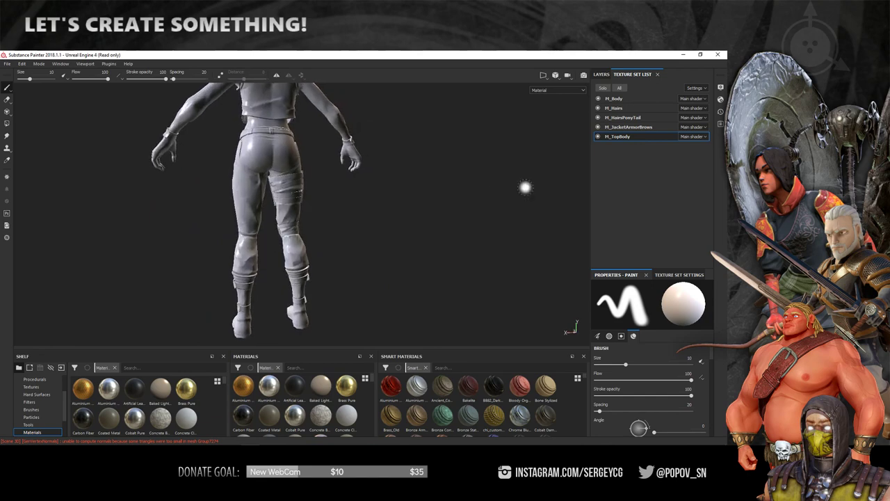
mouse_move(525, 187)
shift+right_down()
mouse_move(399, 187)
mouse_move(466, 188)
mouse_move(439, 188)
mouse_move(523, 225)
shift+right_up()
mouse_move(522, 225)
alt+mouse_down()
mouse_move(149, 204)
mouse_move(389, 209)
alt+mouse_up()
alt+right_drag(389, 209, 657, 231)
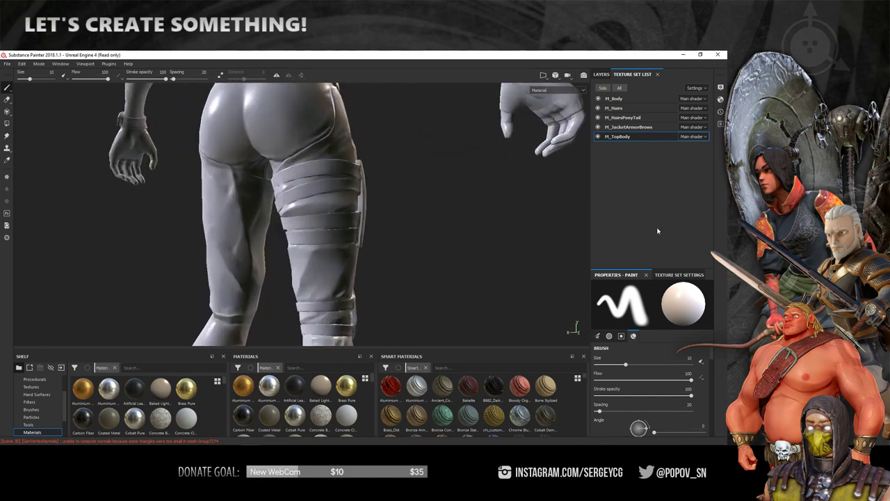
alt+drag(657, 231, 379, 226)
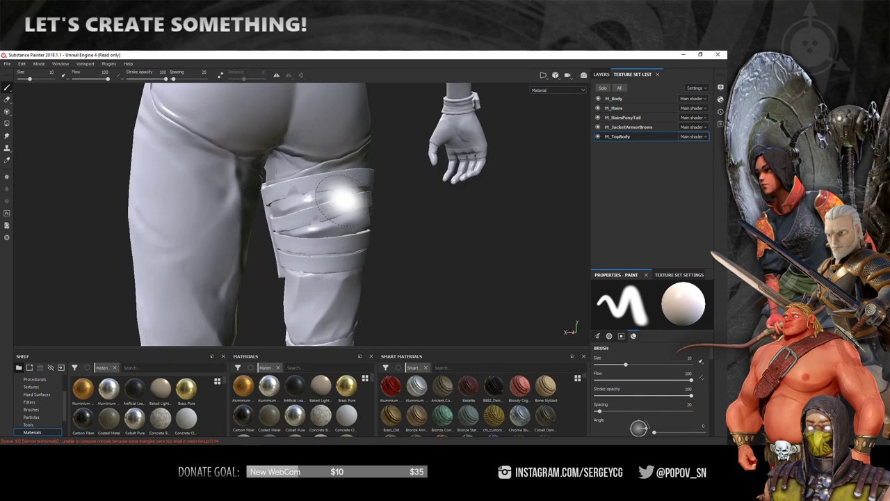
alt+drag(393, 206, 343, 292)
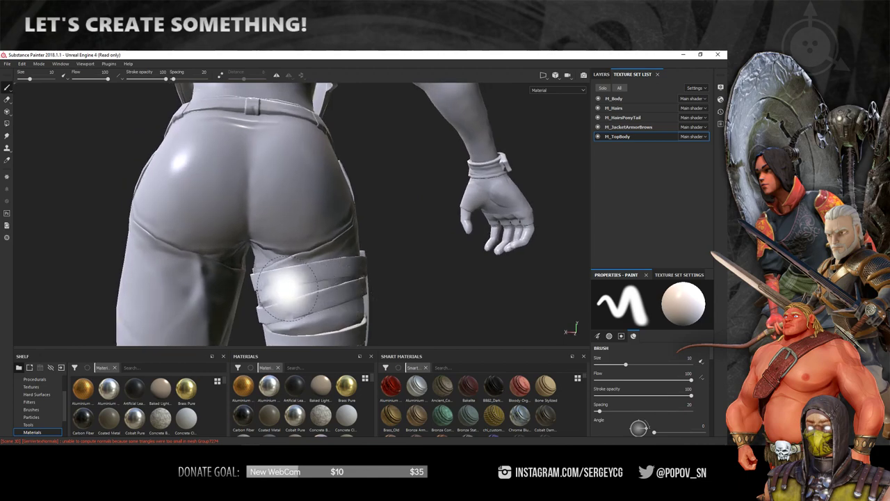
mouse_move(364, 173)
alt+mouse_down()
mouse_move(258, 294)
mouse_move(409, 264)
mouse_move(395, 208)
mouse_move(453, 192)
mouse_move(477, 197)
mouse_move(339, 193)
mouse_move(493, 197)
mouse_move(390, 187)
mouse_move(513, 205)
mouse_move(447, 201)
mouse_move(548, 201)
mouse_move(362, 207)
mouse_move(480, 223)
mouse_move(322, 324)
alt+mouse_up()
alt+right_drag(322, 324, 447, 203)
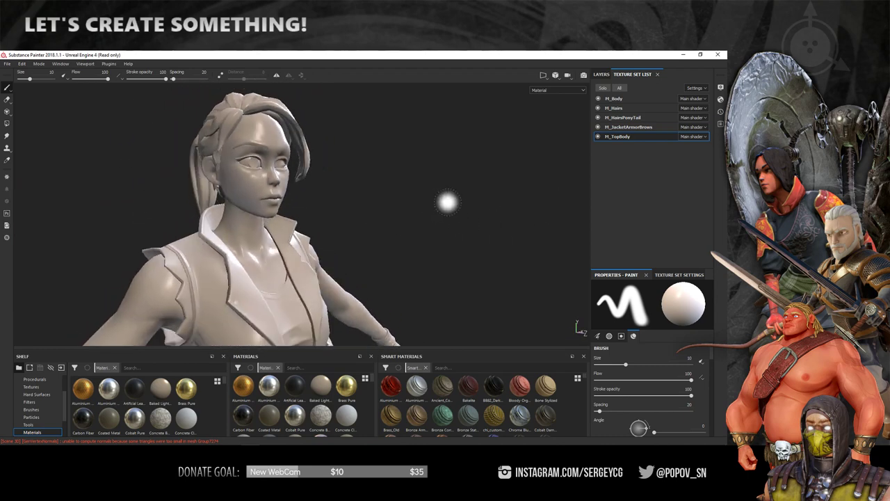
alt+drag(447, 203, 324, 211)
alt+middle_drag(324, 211, 367, 137)
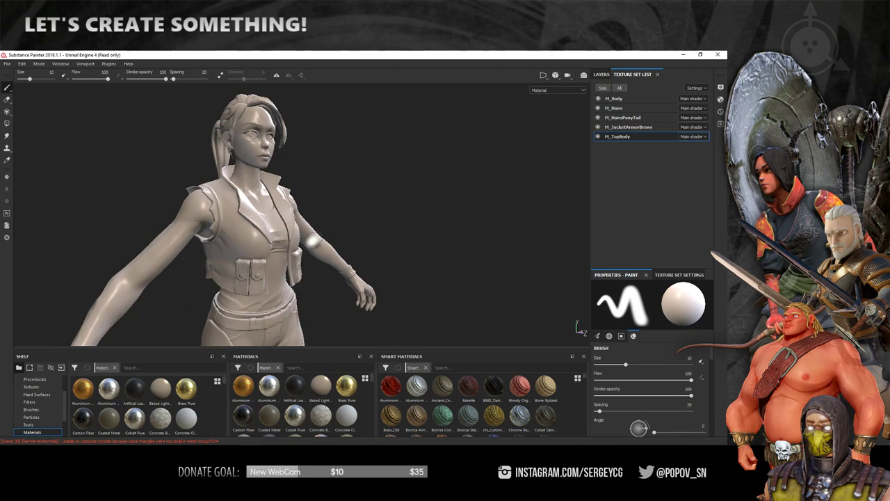
alt+right_drag(313, 241, 421, 176)
mouse_move(421, 177)
alt+mouse_down()
mouse_move(399, 201)
mouse_move(334, 202)
mouse_move(352, 241)
alt+mouse_up()
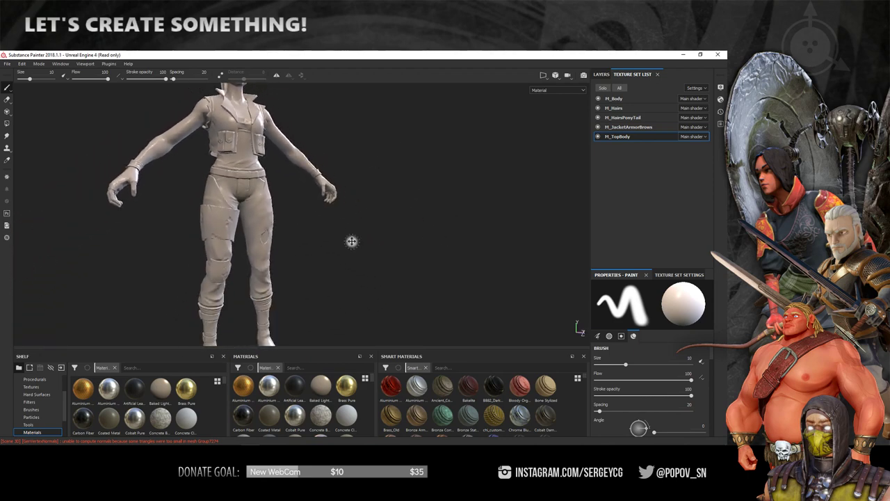
alt+right_drag(352, 241, 337, 246)
alt+drag(338, 246, 392, 258)
mouse_move(391, 258)
alt+middle_down()
mouse_move(358, 253)
mouse_move(374, 269)
alt+middle_up()
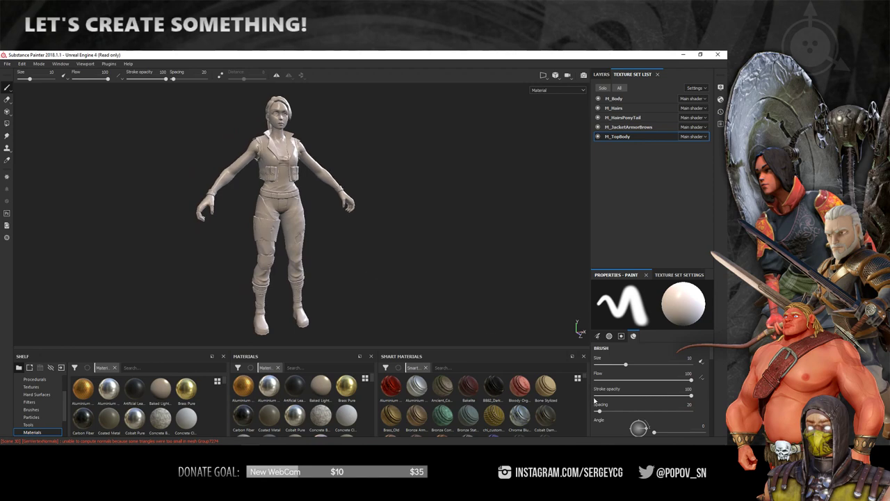
drag(586, 377, 584, 439)
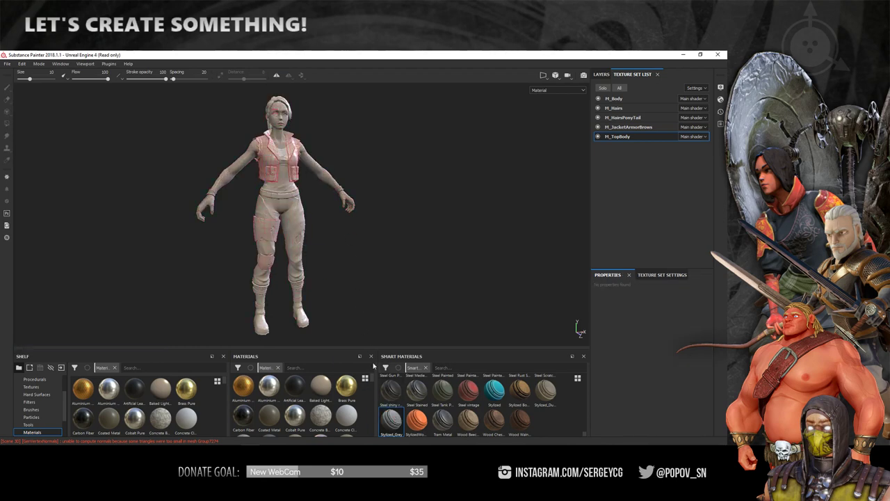
Pick the body and hair texture sets from the model, then frame the whole character.
ctrl+alt+right_click(298, 231)
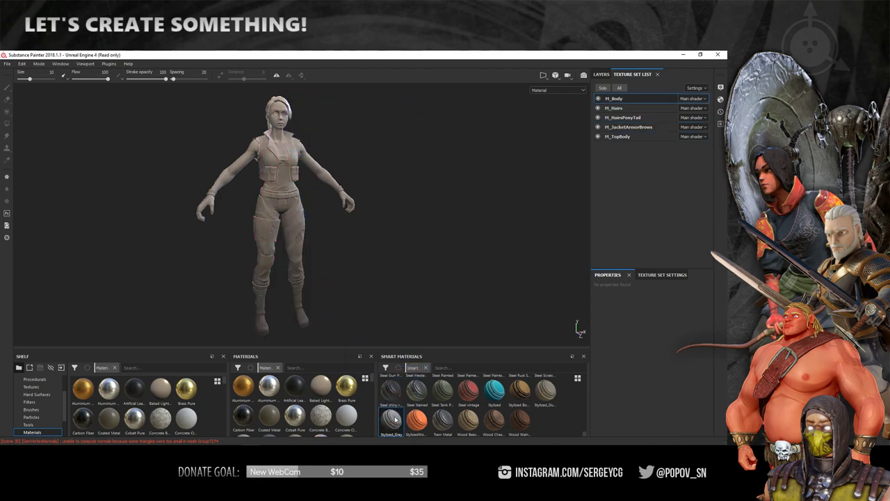
mouse_move(368, 251)
alt+mouse_down()
mouse_move(397, 173)
mouse_move(491, 187)
mouse_move(411, 186)
alt+mouse_up()
scroll(389, 145, up, 5)
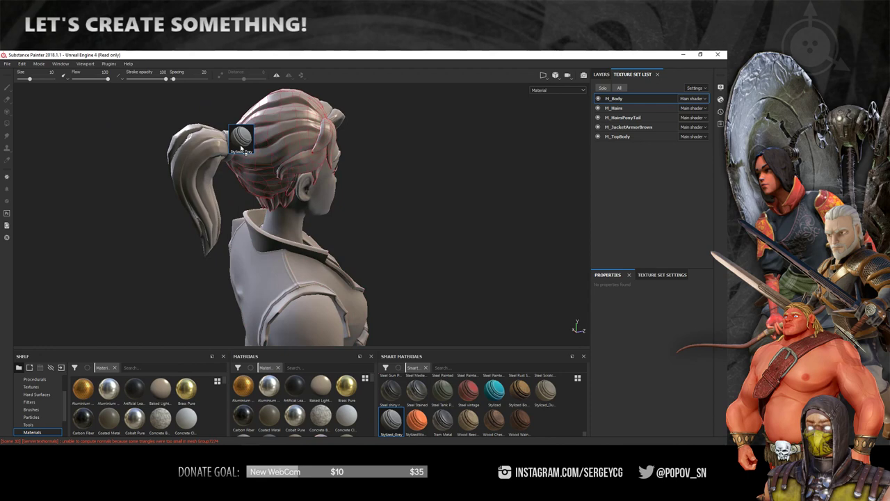
ctrl+alt+right_click(241, 147)
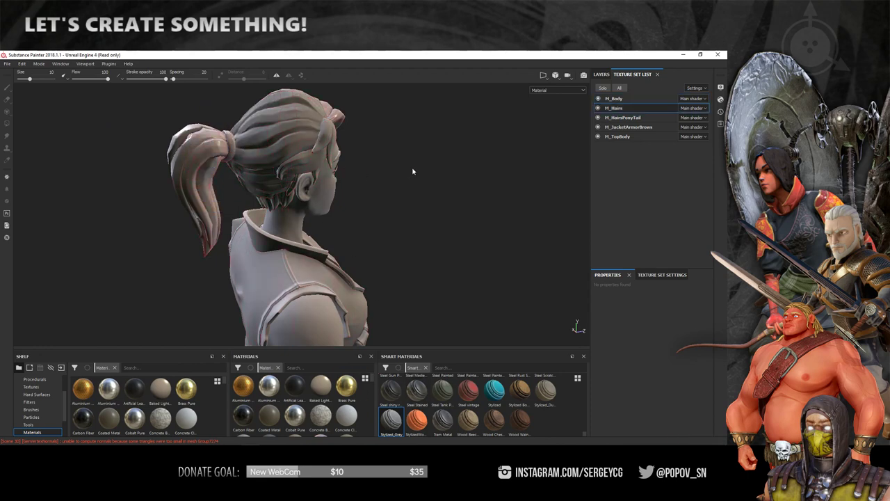
key(f)
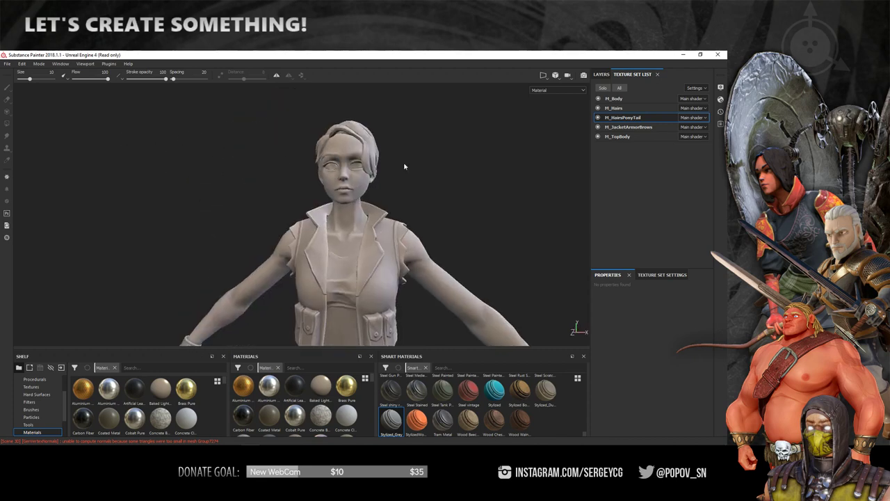
mouse_move(404, 166)
alt+mouse_down()
mouse_move(415, 155)
mouse_move(246, 151)
mouse_move(477, 166)
mouse_move(409, 175)
alt+mouse_up()
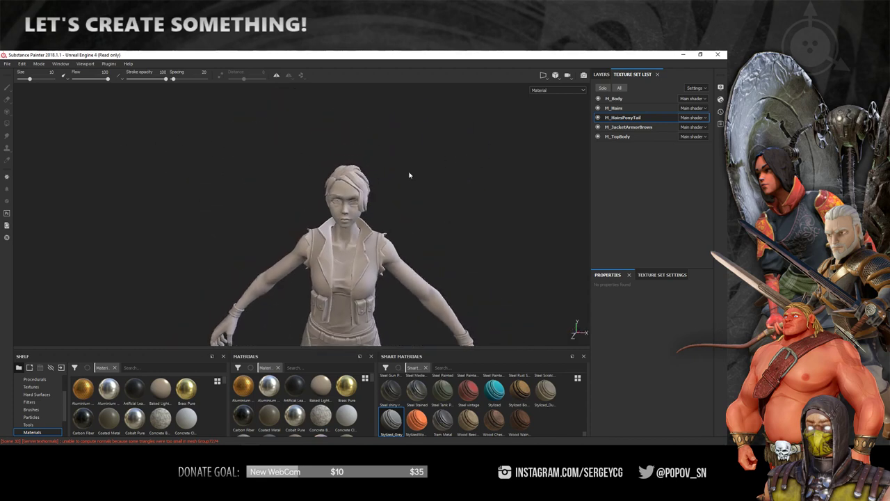
mouse_move(409, 175)
alt+right_down()
mouse_move(383, 115)
mouse_move(356, 125)
alt+right_up()
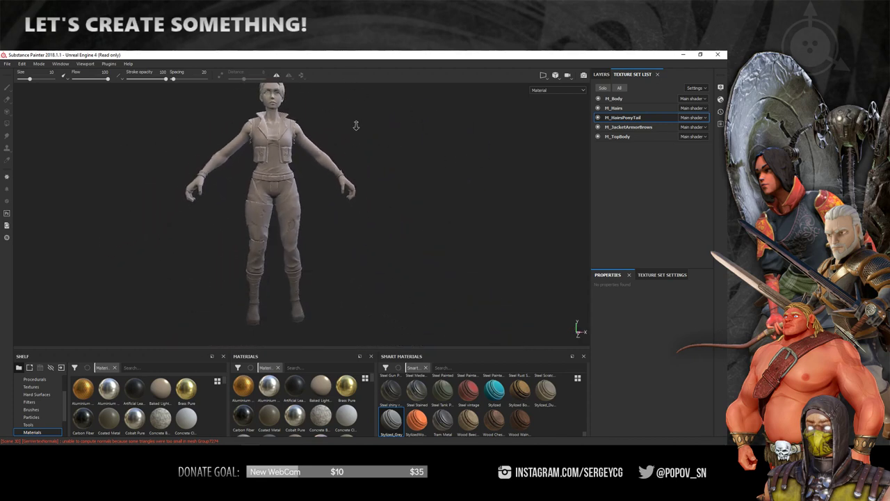
Orbit the character through three-quarter, front and back views.
mouse_move(356, 125)
alt+mouse_down()
mouse_move(377, 119)
mouse_move(372, 129)
mouse_move(387, 139)
mouse_move(452, 145)
mouse_move(351, 139)
mouse_move(399, 142)
mouse_move(362, 139)
mouse_move(403, 127)
mouse_move(393, 134)
alt+mouse_up()
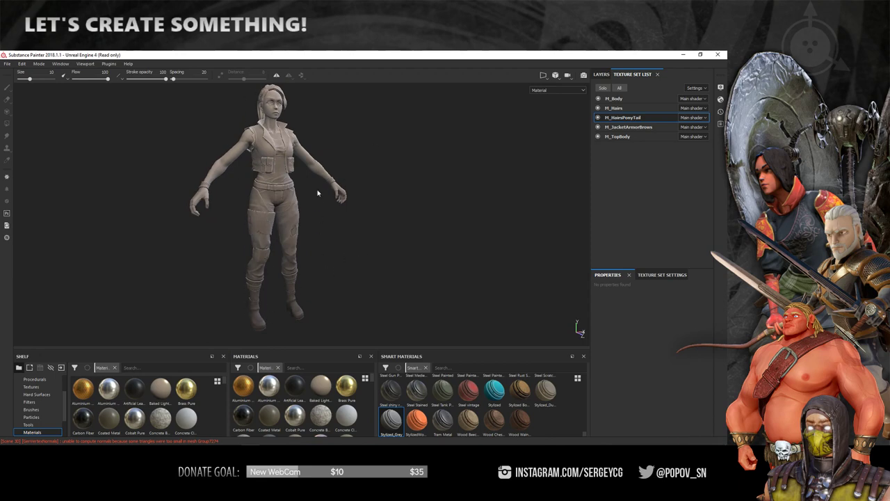
mouse_move(336, 138)
alt+mouse_down()
mouse_move(395, 142)
mouse_move(347, 135)
mouse_move(341, 144)
alt+mouse_up()
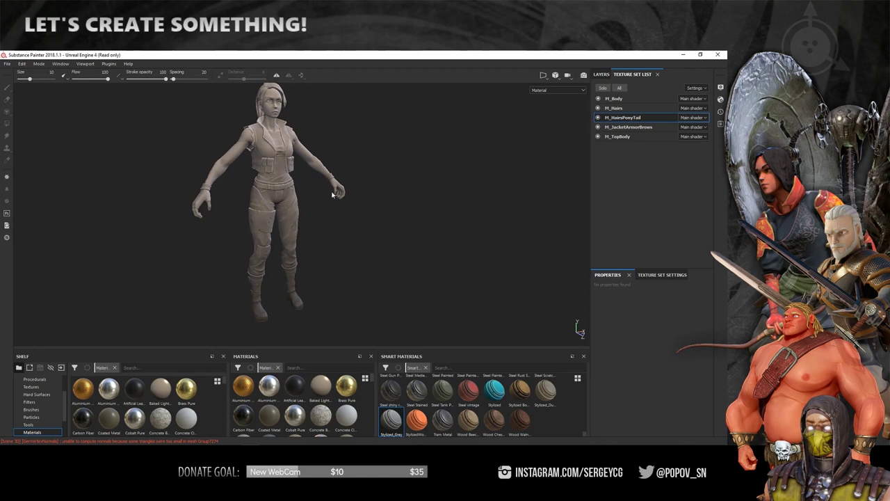
alt+middle_drag(344, 125, 350, 153)
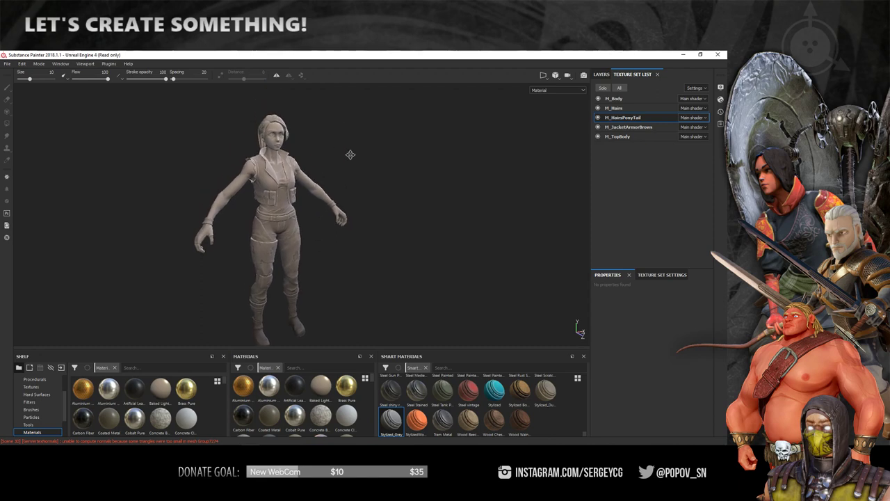
mouse_move(350, 153)
alt+mouse_down()
mouse_move(230, 194)
mouse_move(167, 165)
mouse_move(284, 166)
alt+mouse_up()
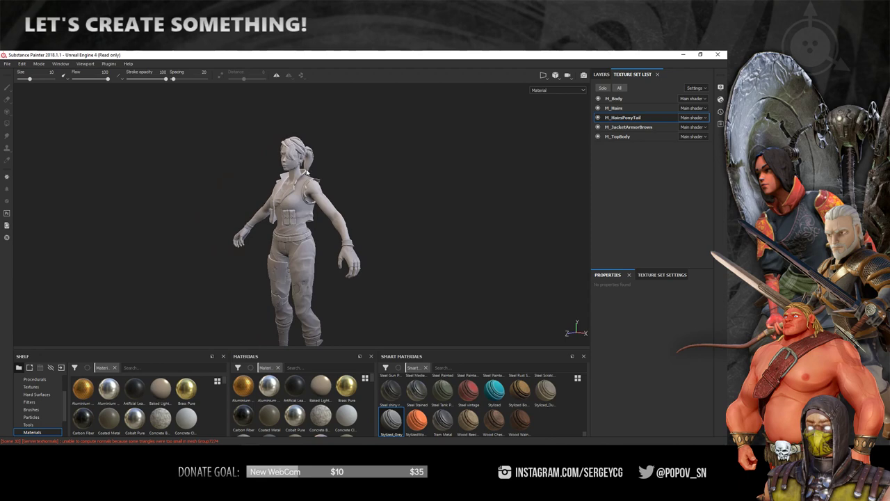
mouse_move(332, 142)
alt+mouse_down()
mouse_move(341, 149)
mouse_move(288, 142)
mouse_move(352, 139)
mouse_move(322, 140)
alt+mouse_up()
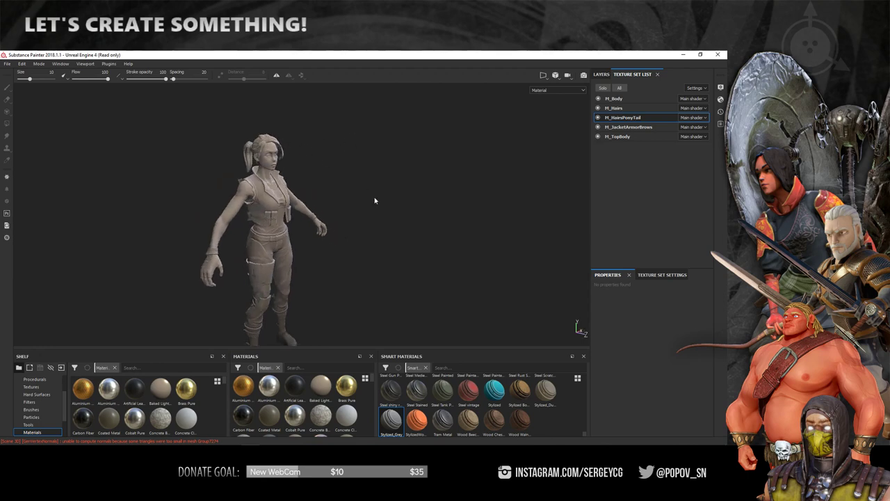
mouse_move(374, 200)
alt+mouse_down()
mouse_move(399, 239)
mouse_move(348, 254)
mouse_move(180, 183)
mouse_move(327, 185)
mouse_move(369, 116)
mouse_move(497, 131)
mouse_move(507, 146)
mouse_move(402, 157)
mouse_move(427, 163)
alt+mouse_up()
mouse_move(426, 163)
shift+right_down()
mouse_move(380, 159)
mouse_move(396, 159)
shift+right_up()
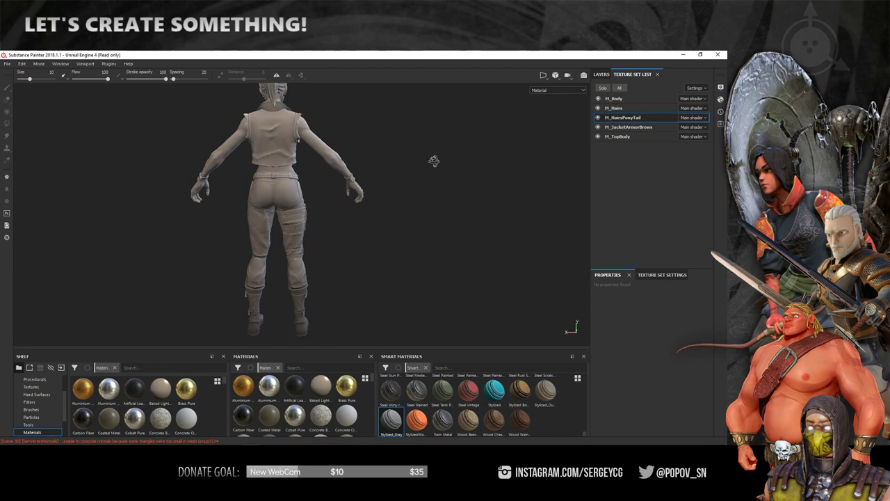
alt+drag(434, 160, 37, 167)
Zoom and pan to frame the whole character facing the camera.
mouse_move(341, 149)
shift+right_down()
mouse_move(480, 151)
mouse_move(408, 155)
shift+right_up()
mouse_move(407, 155)
alt+mouse_down()
mouse_move(256, 152)
mouse_move(493, 167)
mouse_move(249, 156)
alt+mouse_up()
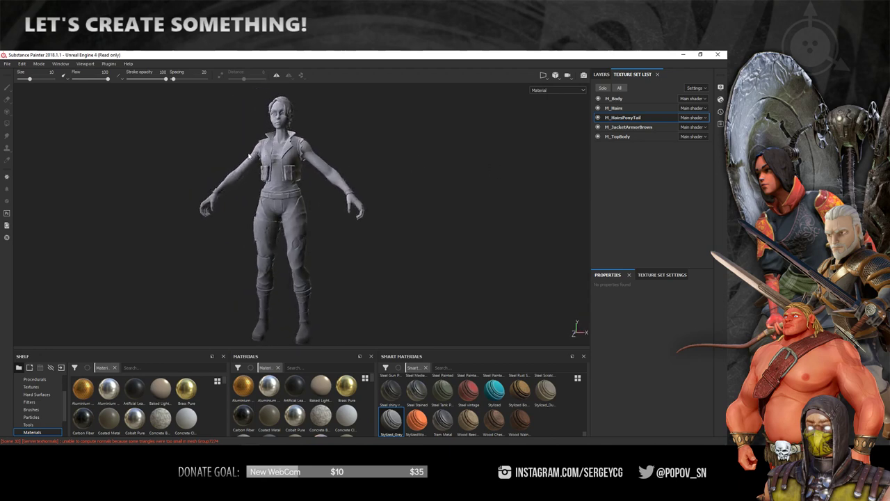
scroll(363, 137, up, 3)
mouse_move(363, 137)
alt+mouse_down()
mouse_move(373, 159)
mouse_move(469, 157)
mouse_move(204, 145)
mouse_move(470, 145)
mouse_move(405, 161)
alt+mouse_up()
alt+right_drag(405, 161, 350, 151)
alt+drag(349, 151, 420, 147)
mouse_move(420, 147)
alt+middle_down()
mouse_move(380, 141)
mouse_move(389, 144)
alt+middle_up()
alt+drag(388, 146, 388, 149)
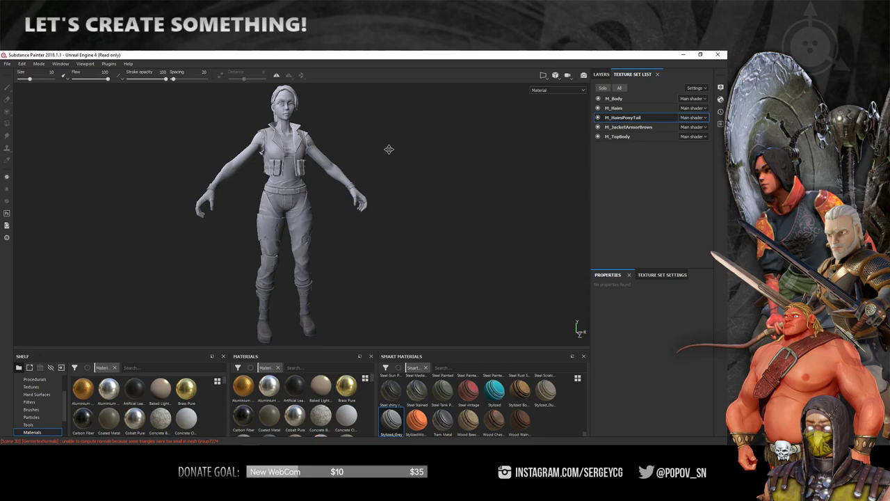
Save the project as ApocGirlv01 in the Projects > streaming > ApocGirl folder.
click(6, 64)
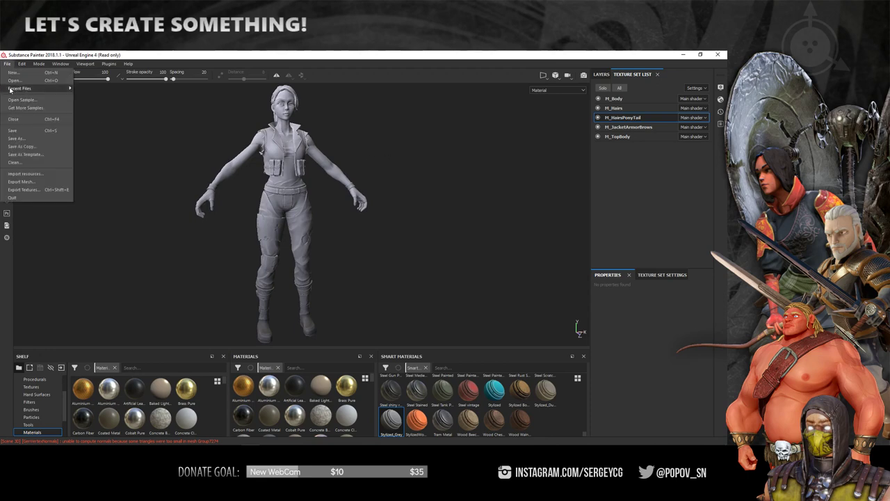
click(29, 139)
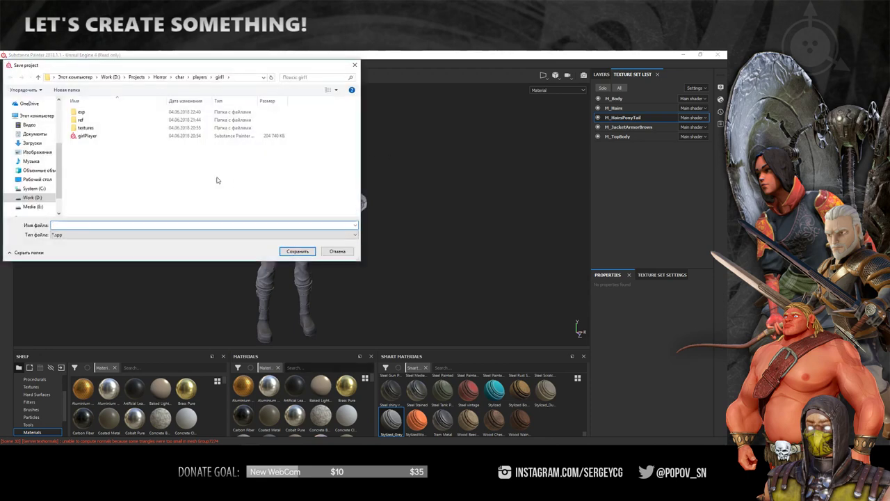
click(137, 78)
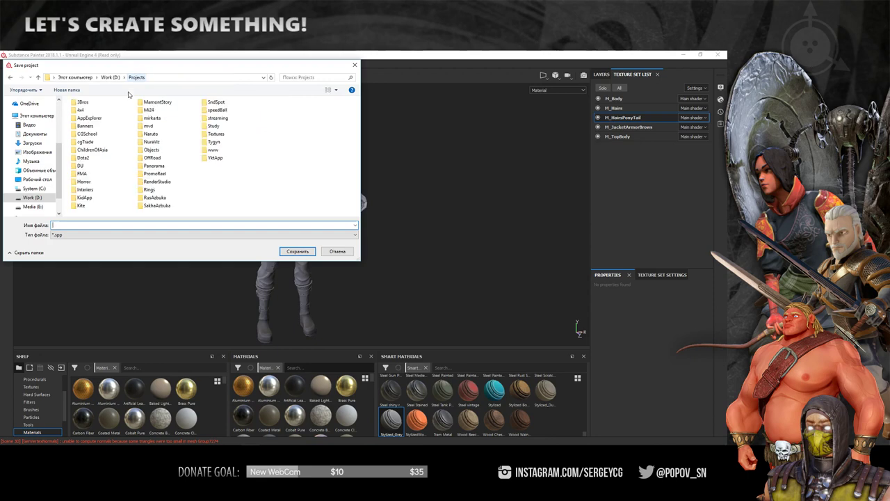
double_click(216, 118)
double_click(90, 128)
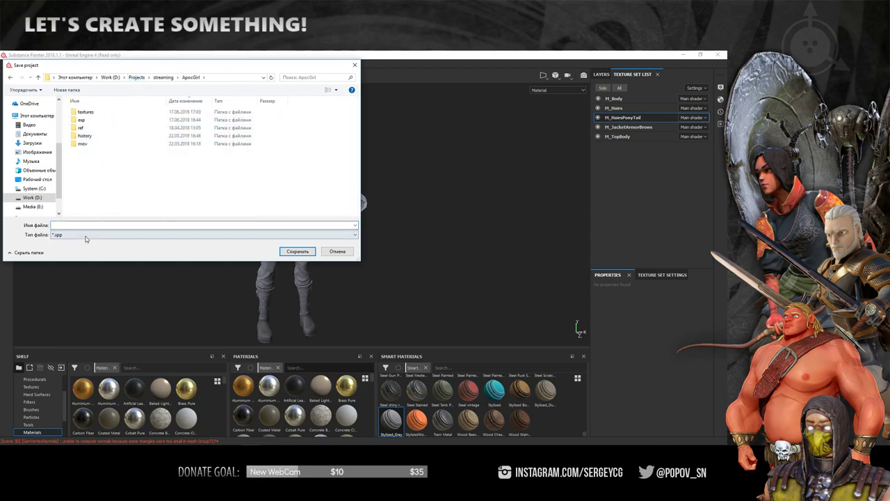
text(Apoc)
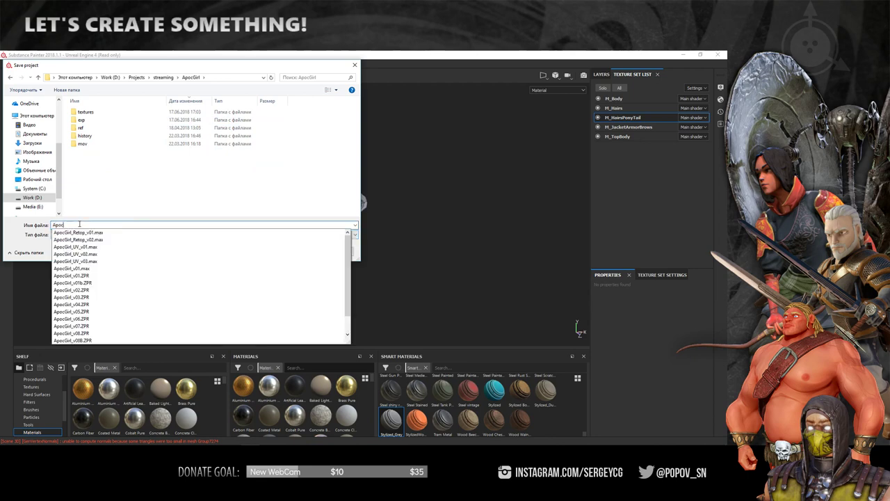
text(Girl)
text(v01)
key(Return)
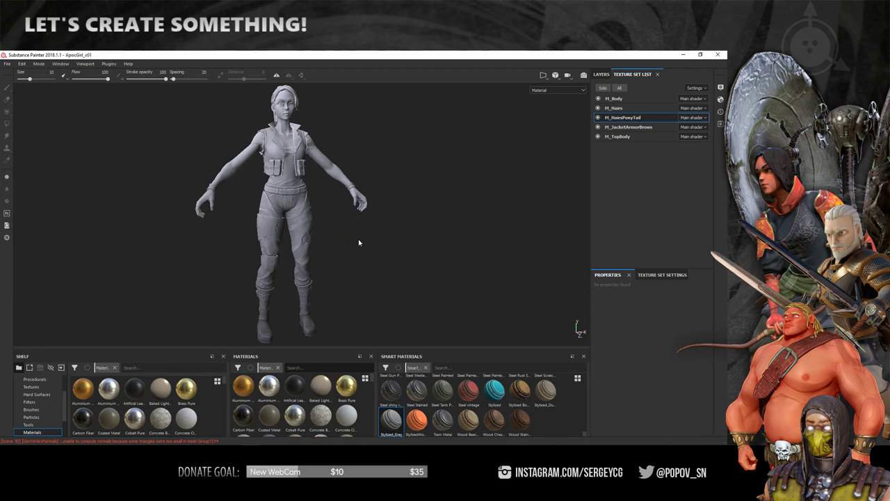
Find Steel Medieval Stylized by searching 'styli' and apply it to the M_JacketArmorBrows texture set.
alt+drag(358, 240, 397, 244)
alt+right_drag(397, 244, 473, 252)
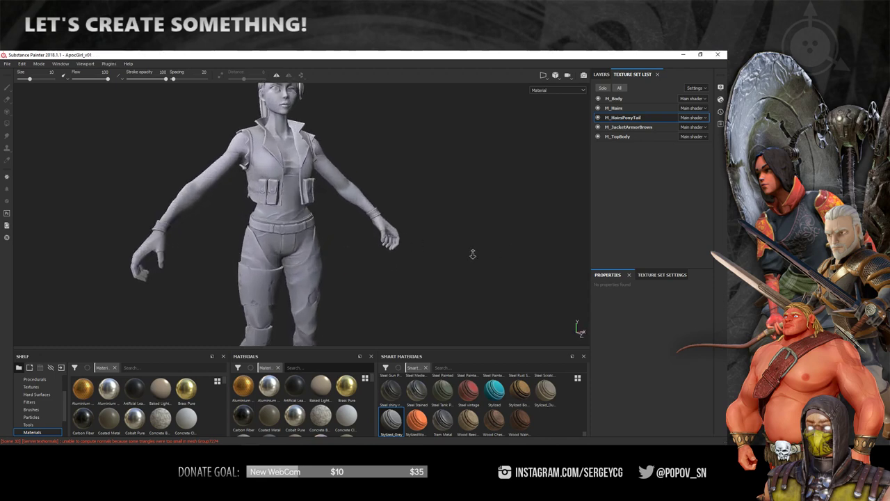
text(styli)
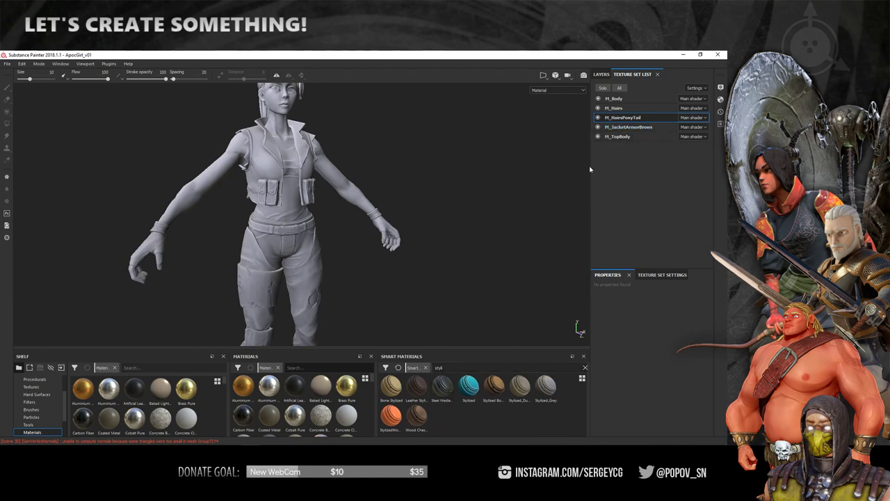
click(626, 126)
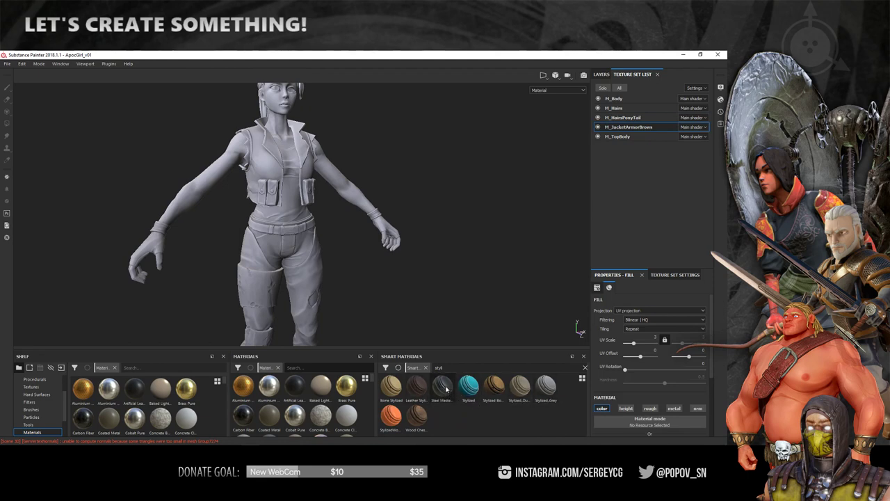
drag(447, 389, 274, 291)
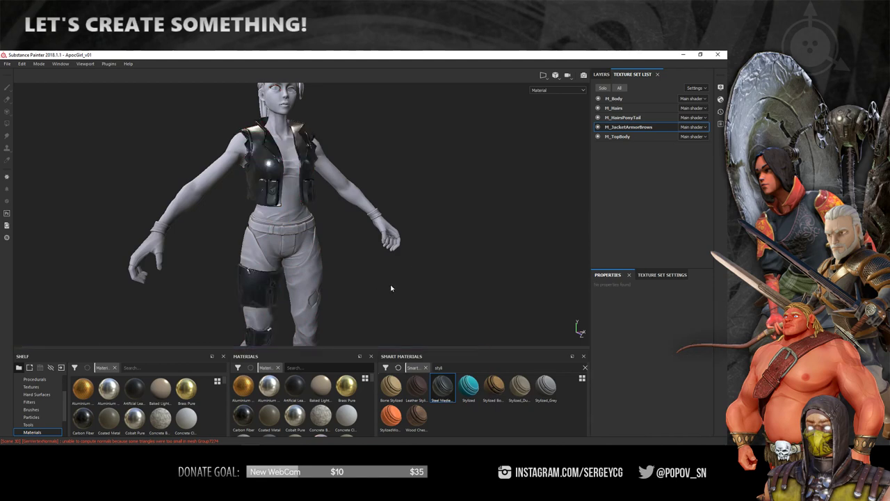
mouse_move(378, 278)
alt+mouse_down()
mouse_move(354, 217)
mouse_move(395, 247)
alt+mouse_up()
alt+drag(447, 204, 403, 254)
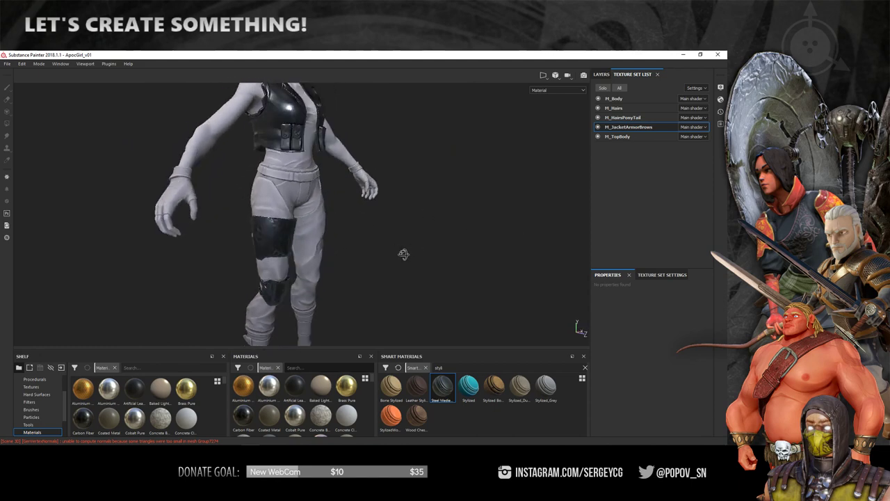
click(601, 74)
Add a colour-selection mask to the steel folder using the green ID colour.
click(606, 119)
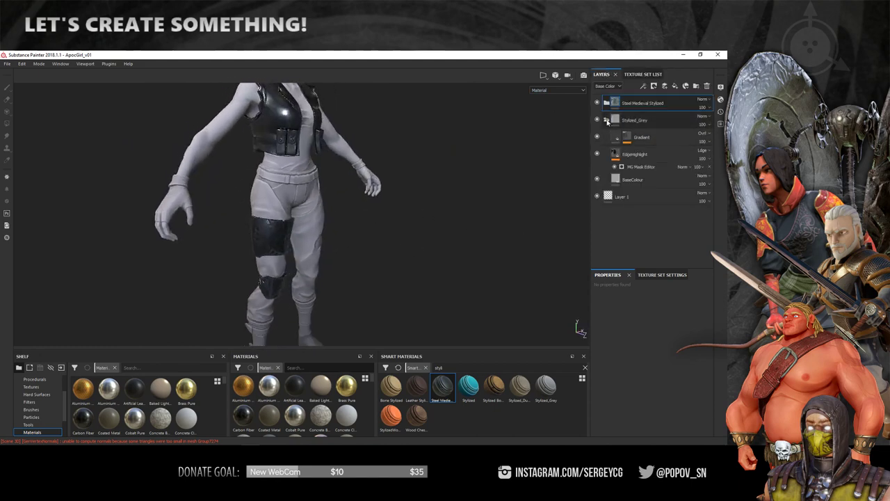
right_click(674, 103)
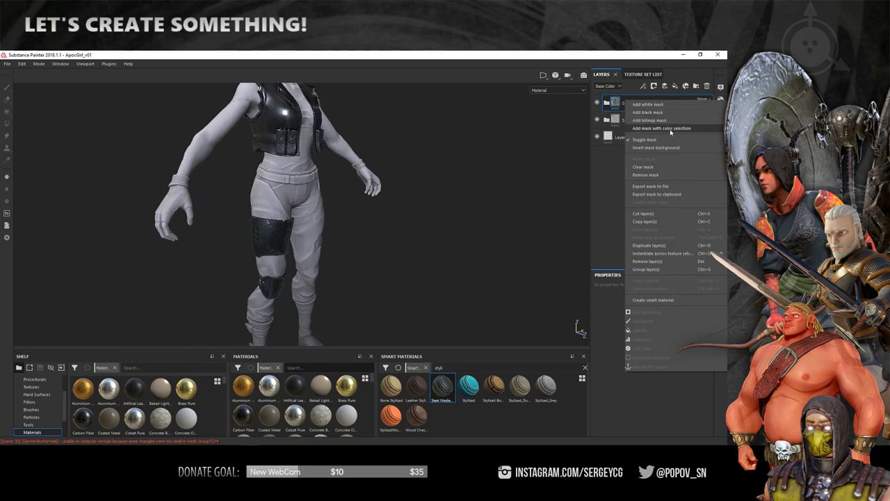
click(660, 130)
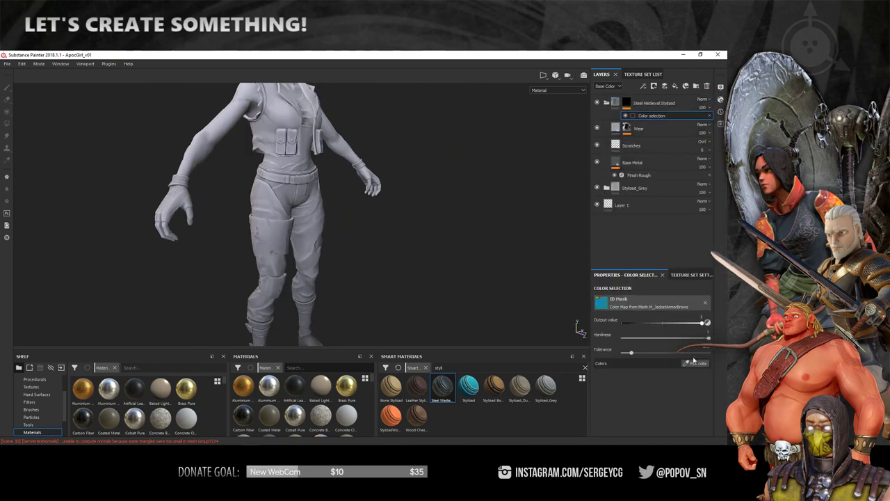
click(695, 363)
click(294, 243)
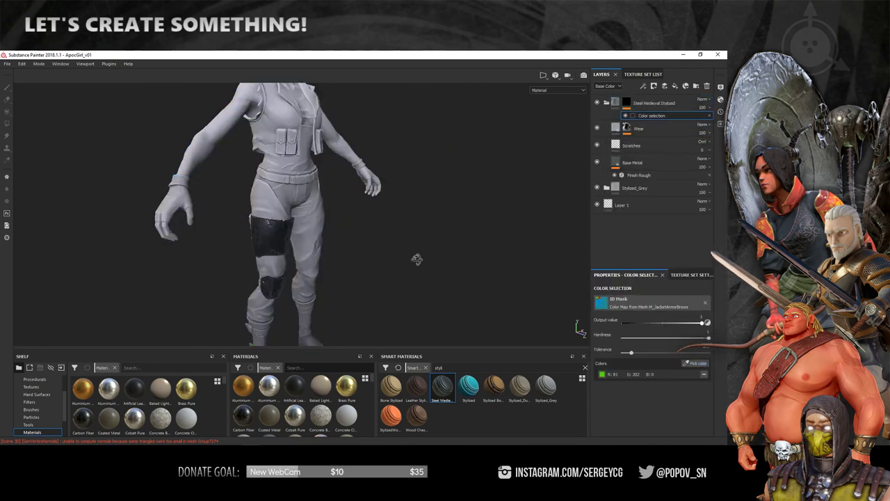
Check the remaining thigh armour, then apply Leather Stylized to the lower body.
mouse_move(417, 258)
alt+mouse_down()
mouse_move(199, 204)
mouse_move(445, 239)
mouse_move(357, 228)
mouse_move(350, 260)
mouse_move(372, 283)
mouse_move(355, 281)
mouse_move(146, 185)
alt+mouse_up()
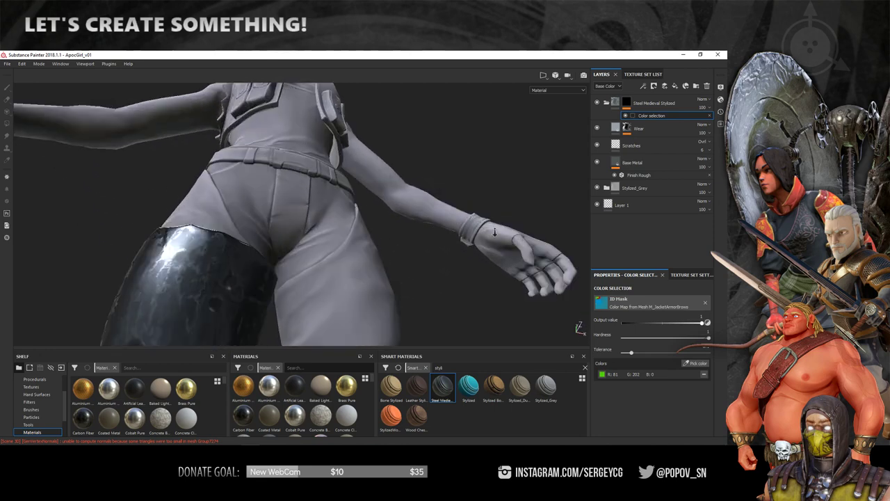
mouse_move(146, 185)
alt+right_down()
mouse_move(438, 281)
mouse_move(103, 258)
alt+right_up()
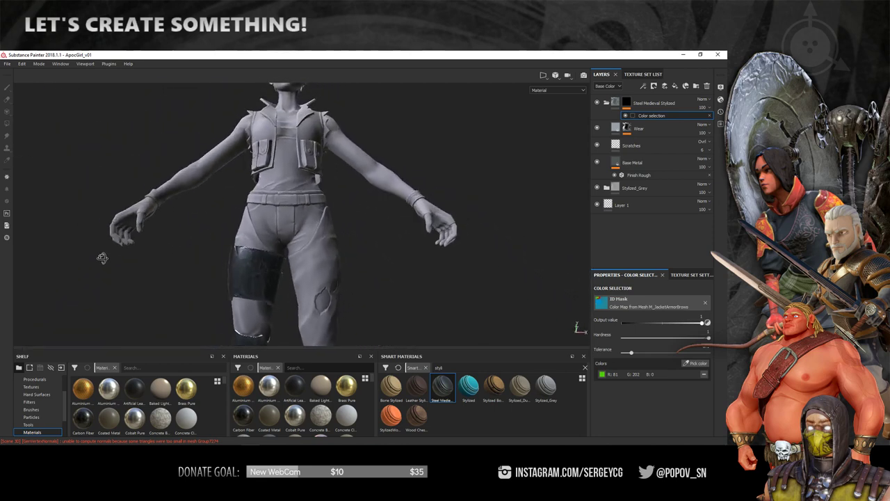
mouse_move(104, 258)
alt+mouse_down()
mouse_move(71, 231)
mouse_move(132, 264)
mouse_move(415, 167)
mouse_move(432, 173)
mouse_move(392, 199)
mouse_move(433, 276)
alt+mouse_up()
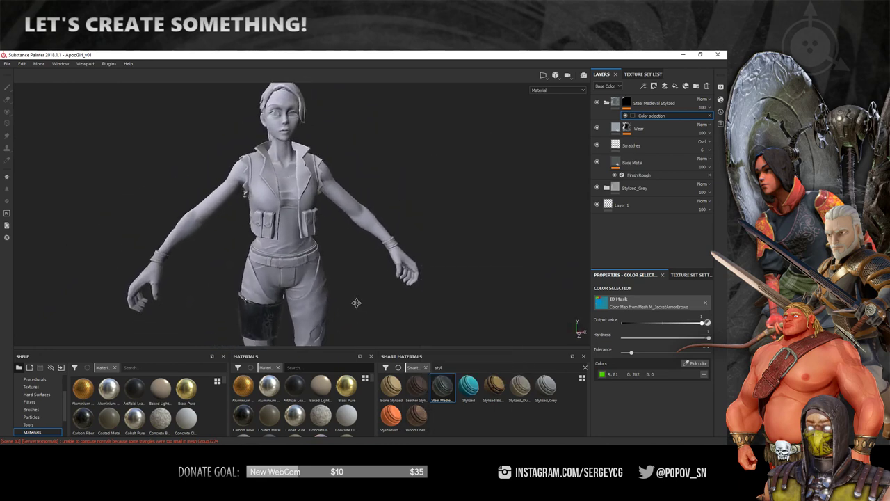
alt+middle_drag(357, 304, 328, 218)
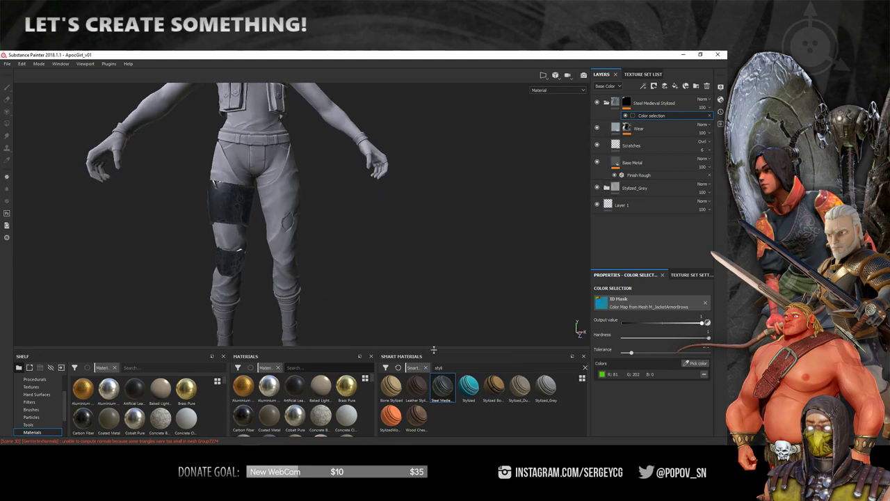
mouse_move(417, 387)
mouse_down()
mouse_move(282, 203)
mouse_move(409, 222)
mouse_move(370, 221)
mouse_up()
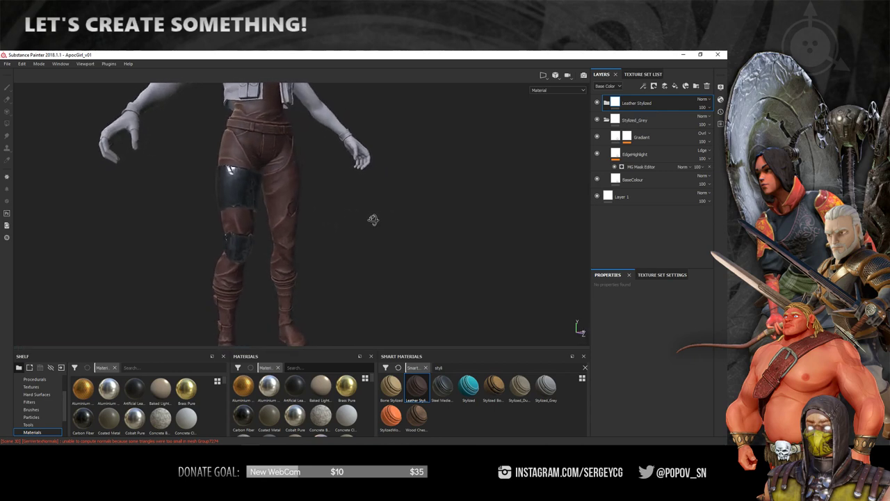
Mask the Leather Stylized folder to the blue pants ID colour and orbit to check the legs.
click(607, 121)
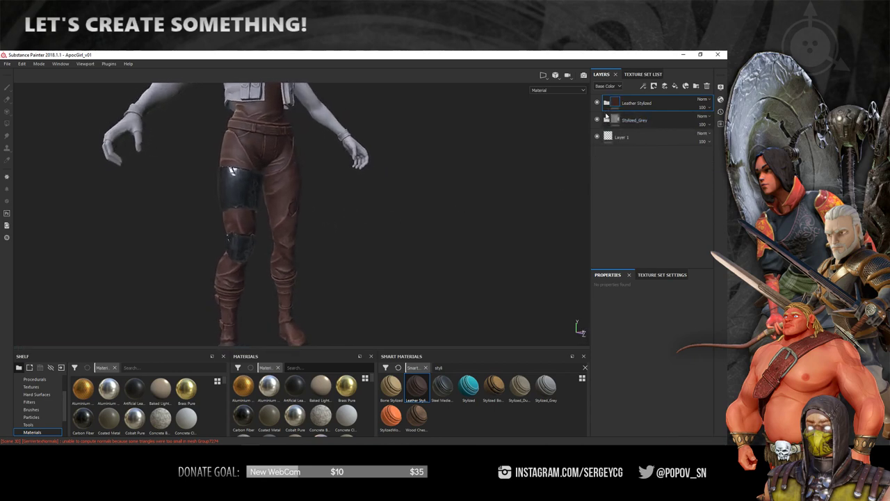
right_click(626, 103)
click(668, 130)
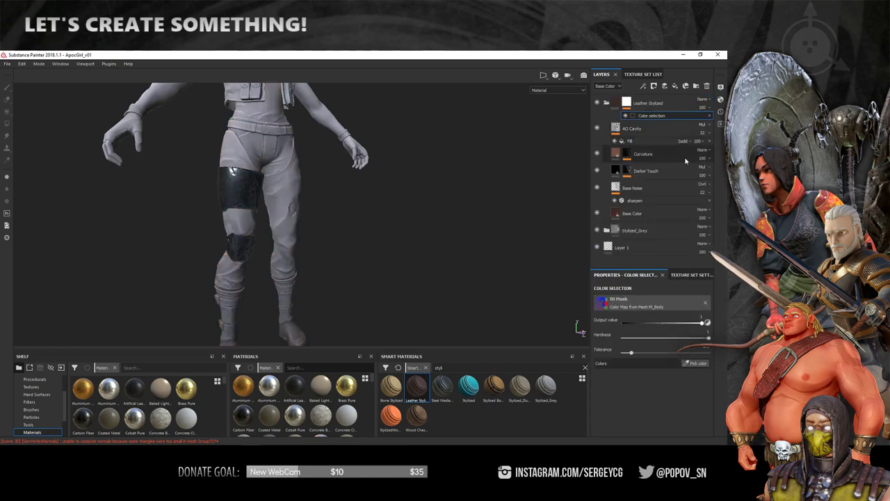
click(695, 363)
click(298, 181)
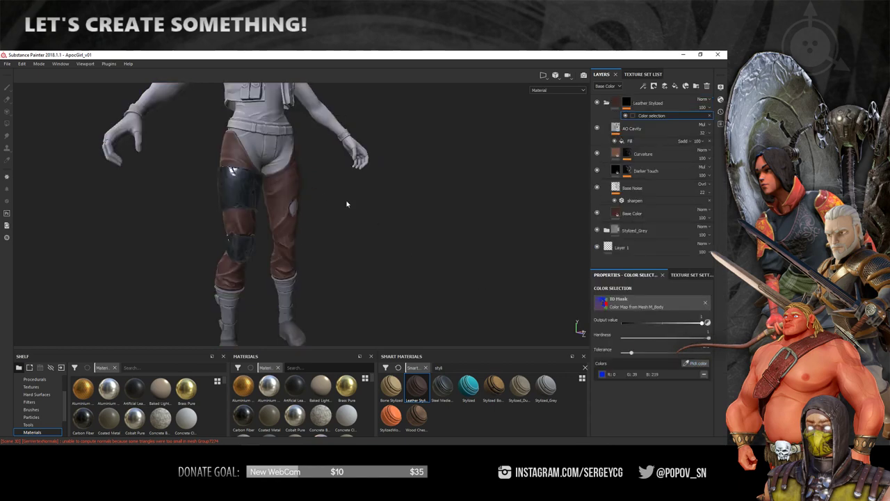
mouse_move(349, 217)
alt+mouse_down()
mouse_move(466, 233)
mouse_move(333, 226)
mouse_move(334, 254)
alt+mouse_up()
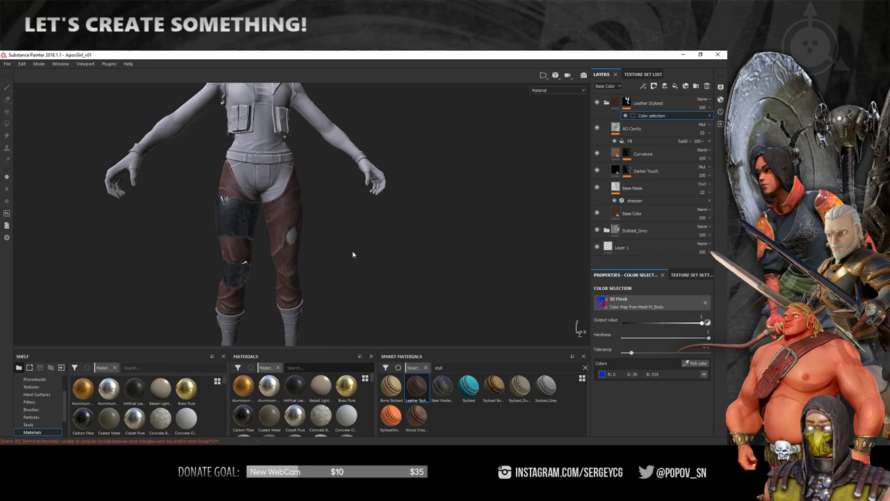
mouse_move(351, 269)
alt+mouse_down()
mouse_move(348, 215)
mouse_move(420, 220)
mouse_move(425, 203)
mouse_move(570, 213)
mouse_move(384, 215)
mouse_move(358, 284)
mouse_move(308, 276)
mouse_move(353, 260)
mouse_move(342, 274)
mouse_move(358, 281)
alt+mouse_up()
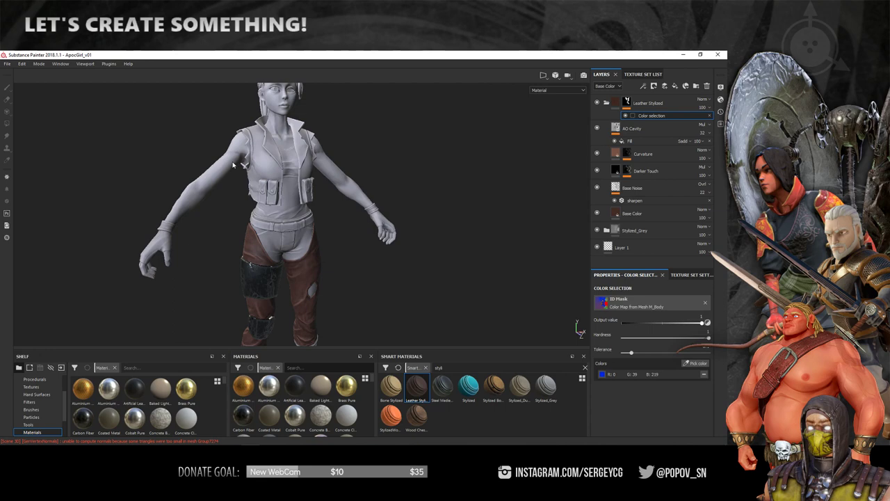
mouse_move(342, 104)
alt+mouse_down()
mouse_move(335, 137)
mouse_move(366, 128)
mouse_move(324, 131)
alt+mouse_up()
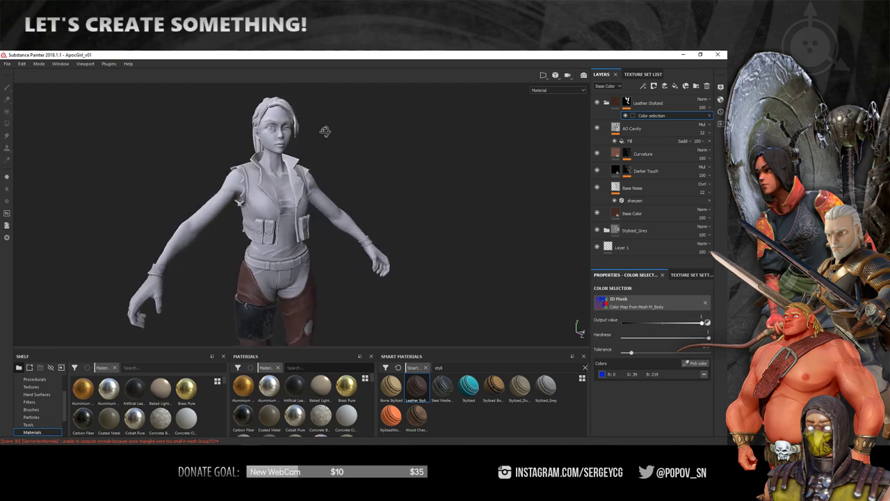